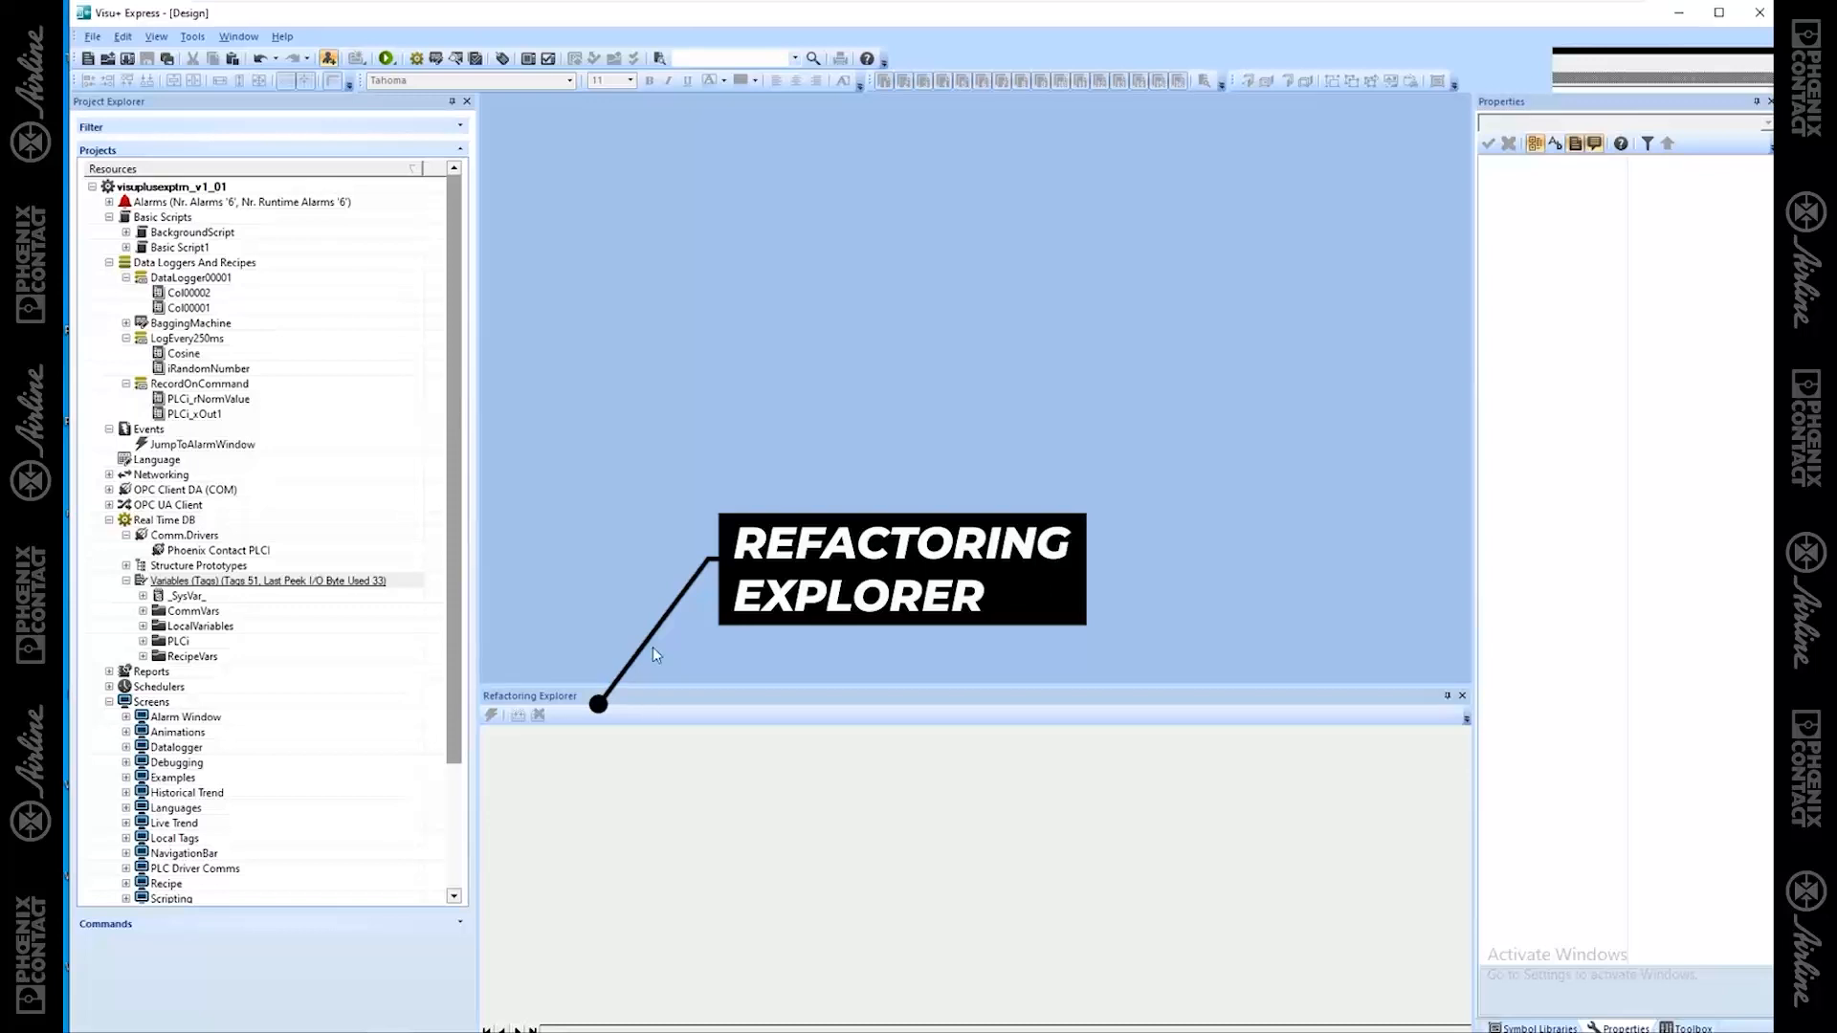
Step: Close and reopen the Refactoring Explorer, and maximize the program window
click(1462, 697)
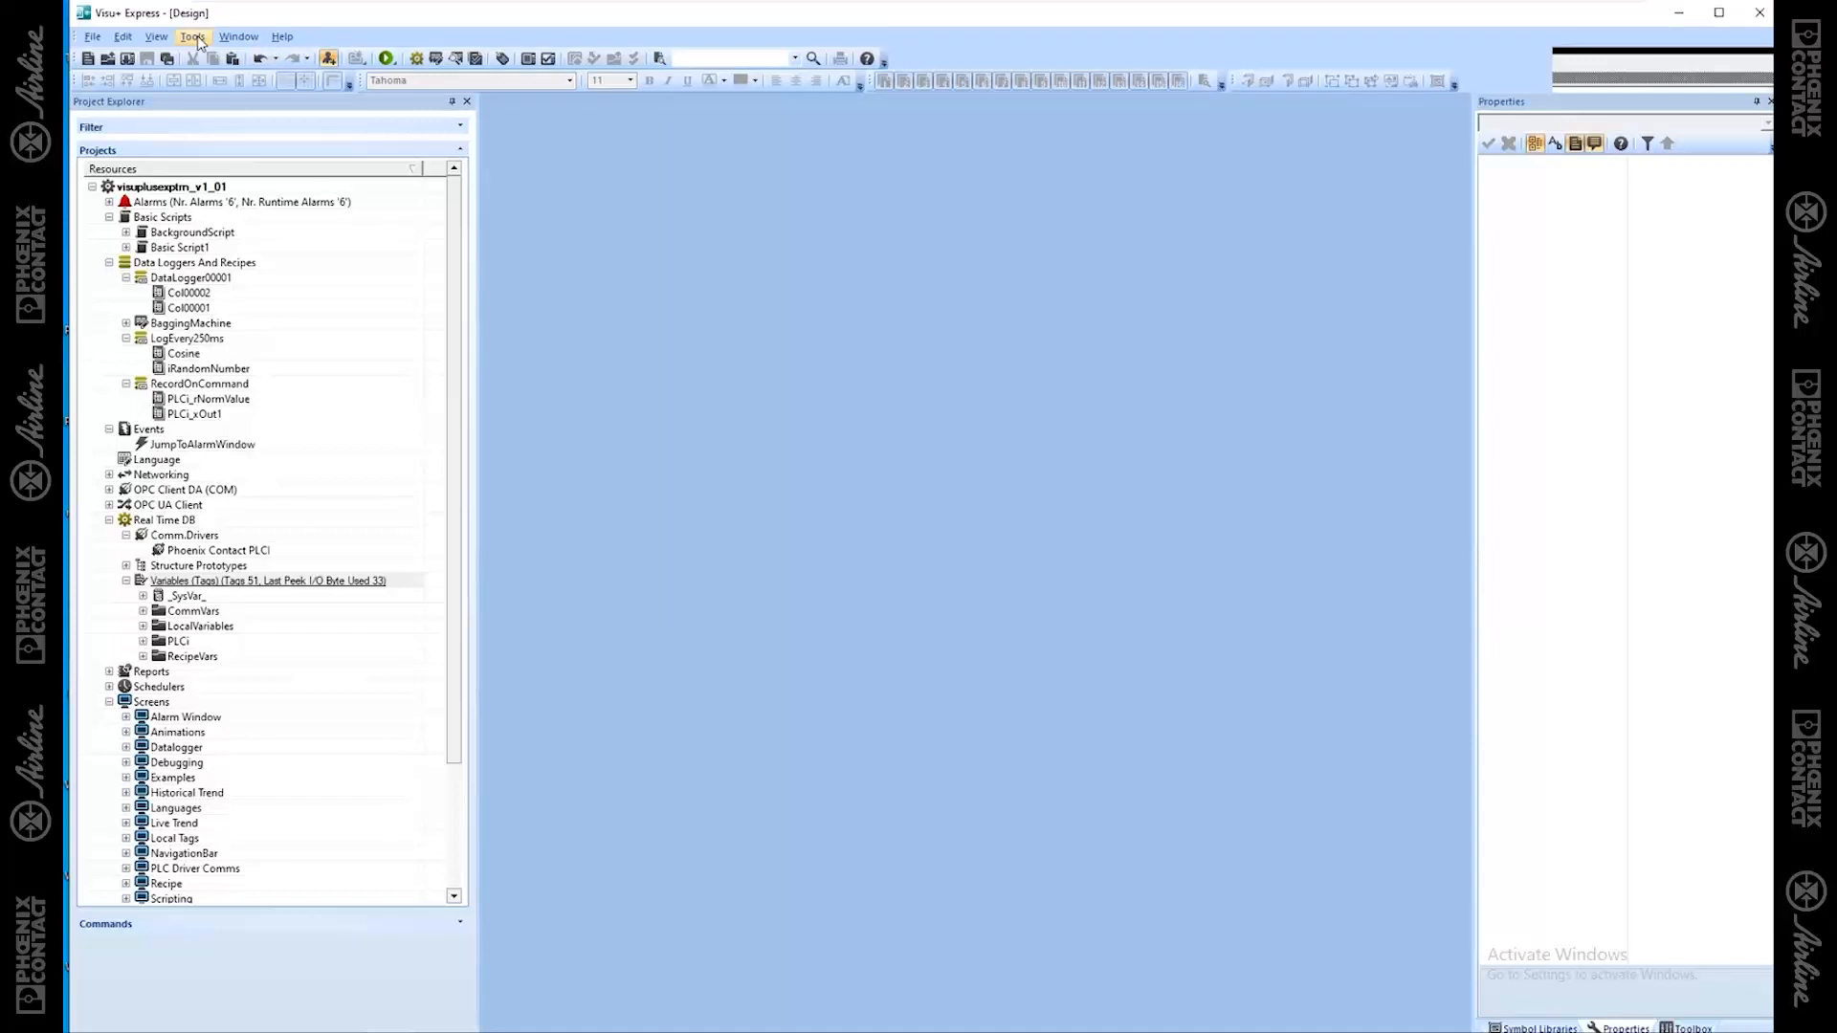
click(156, 37)
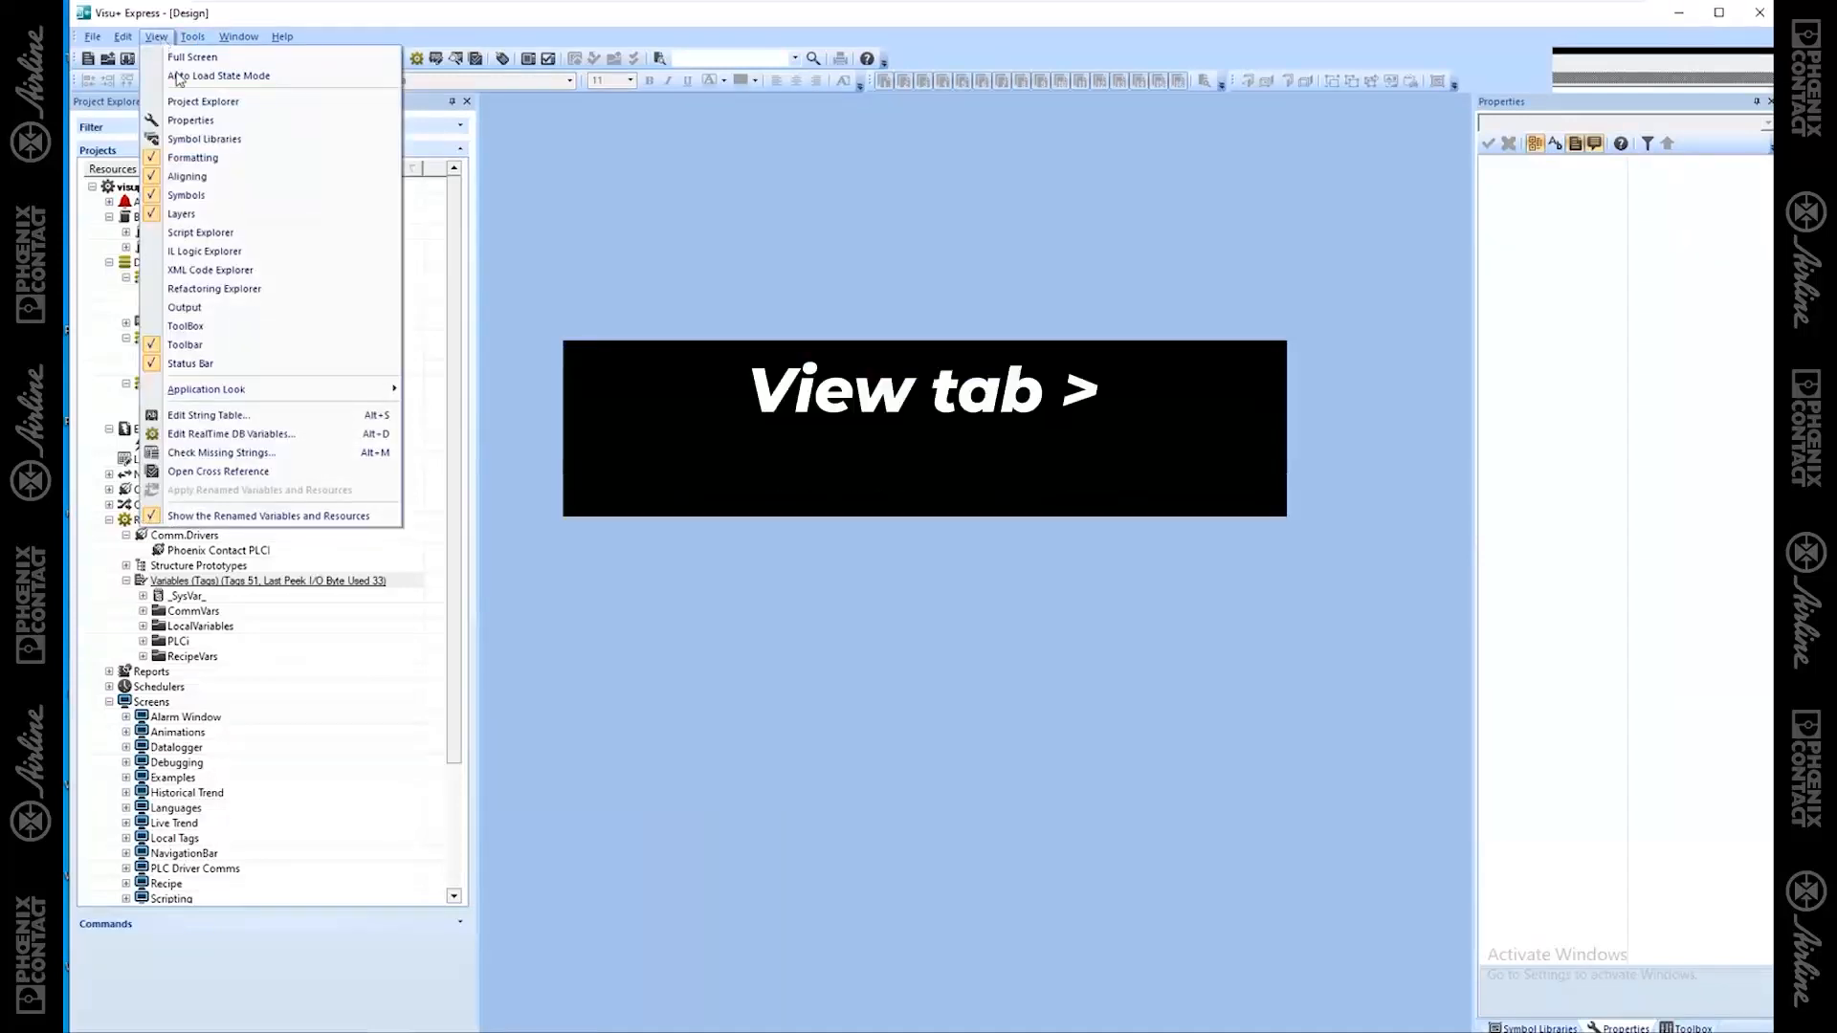
click(214, 288)
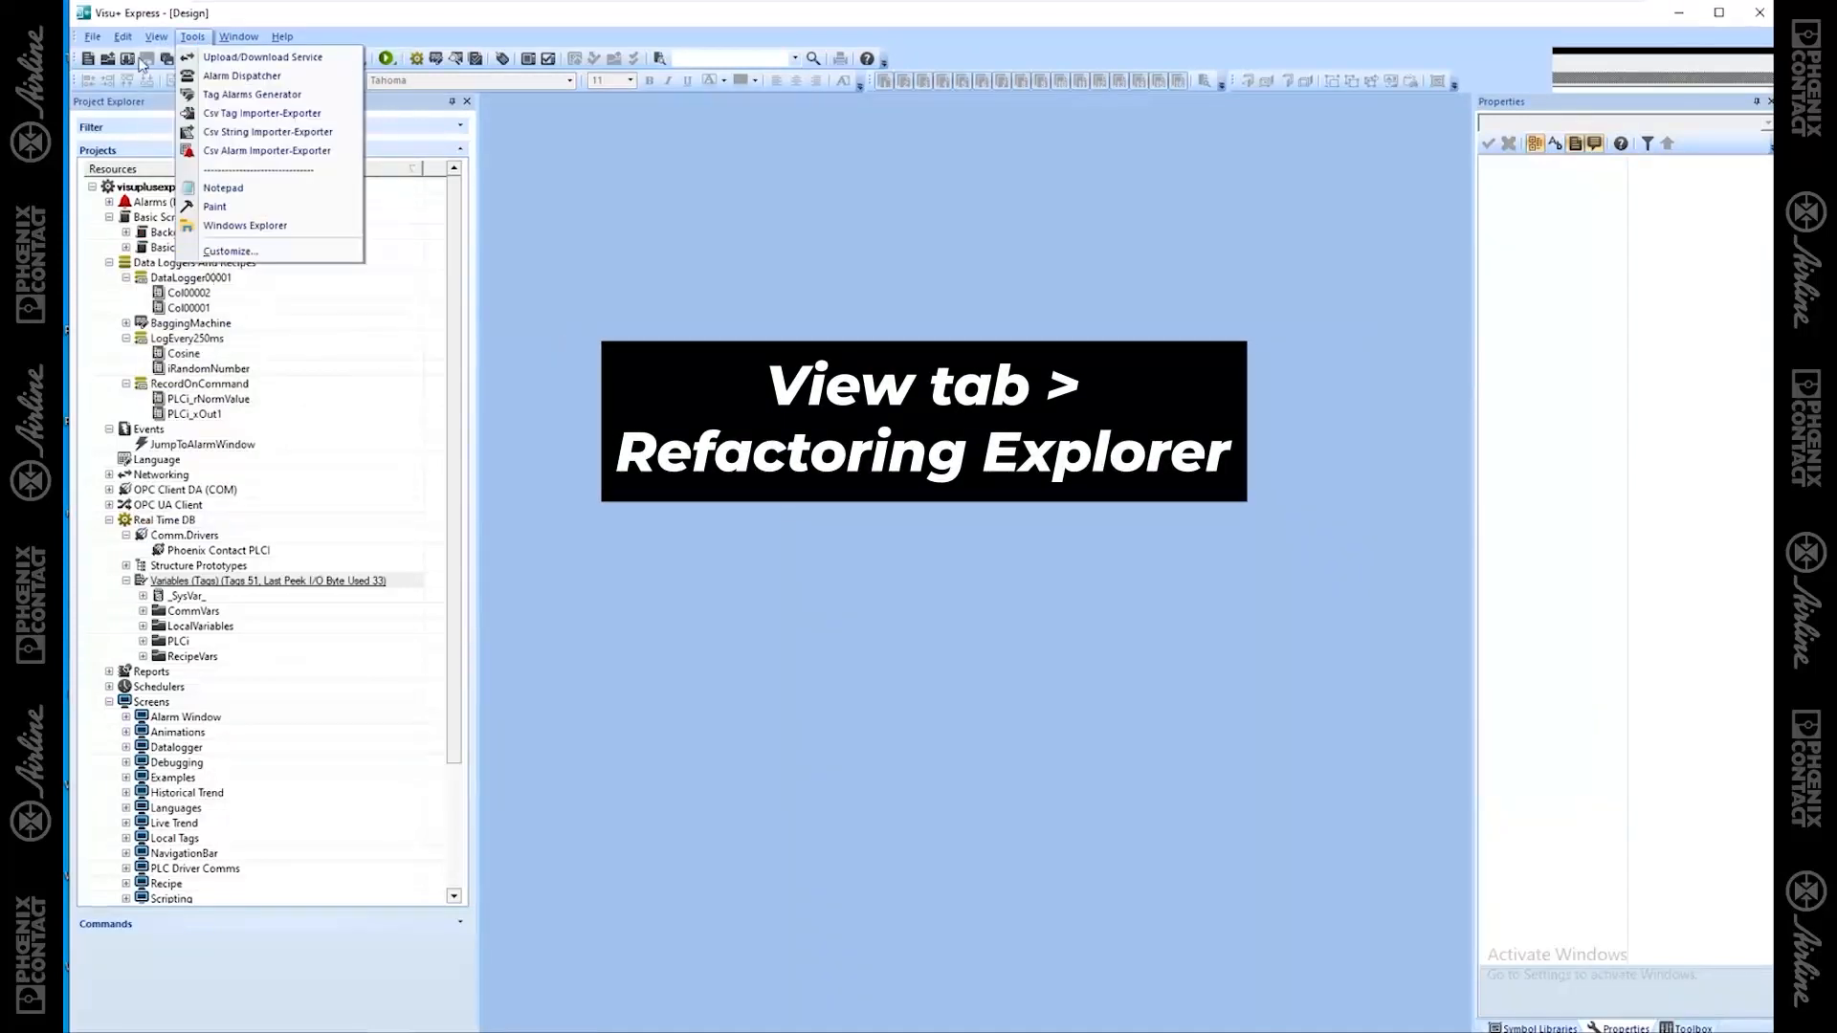
mouse_move(156, 36)
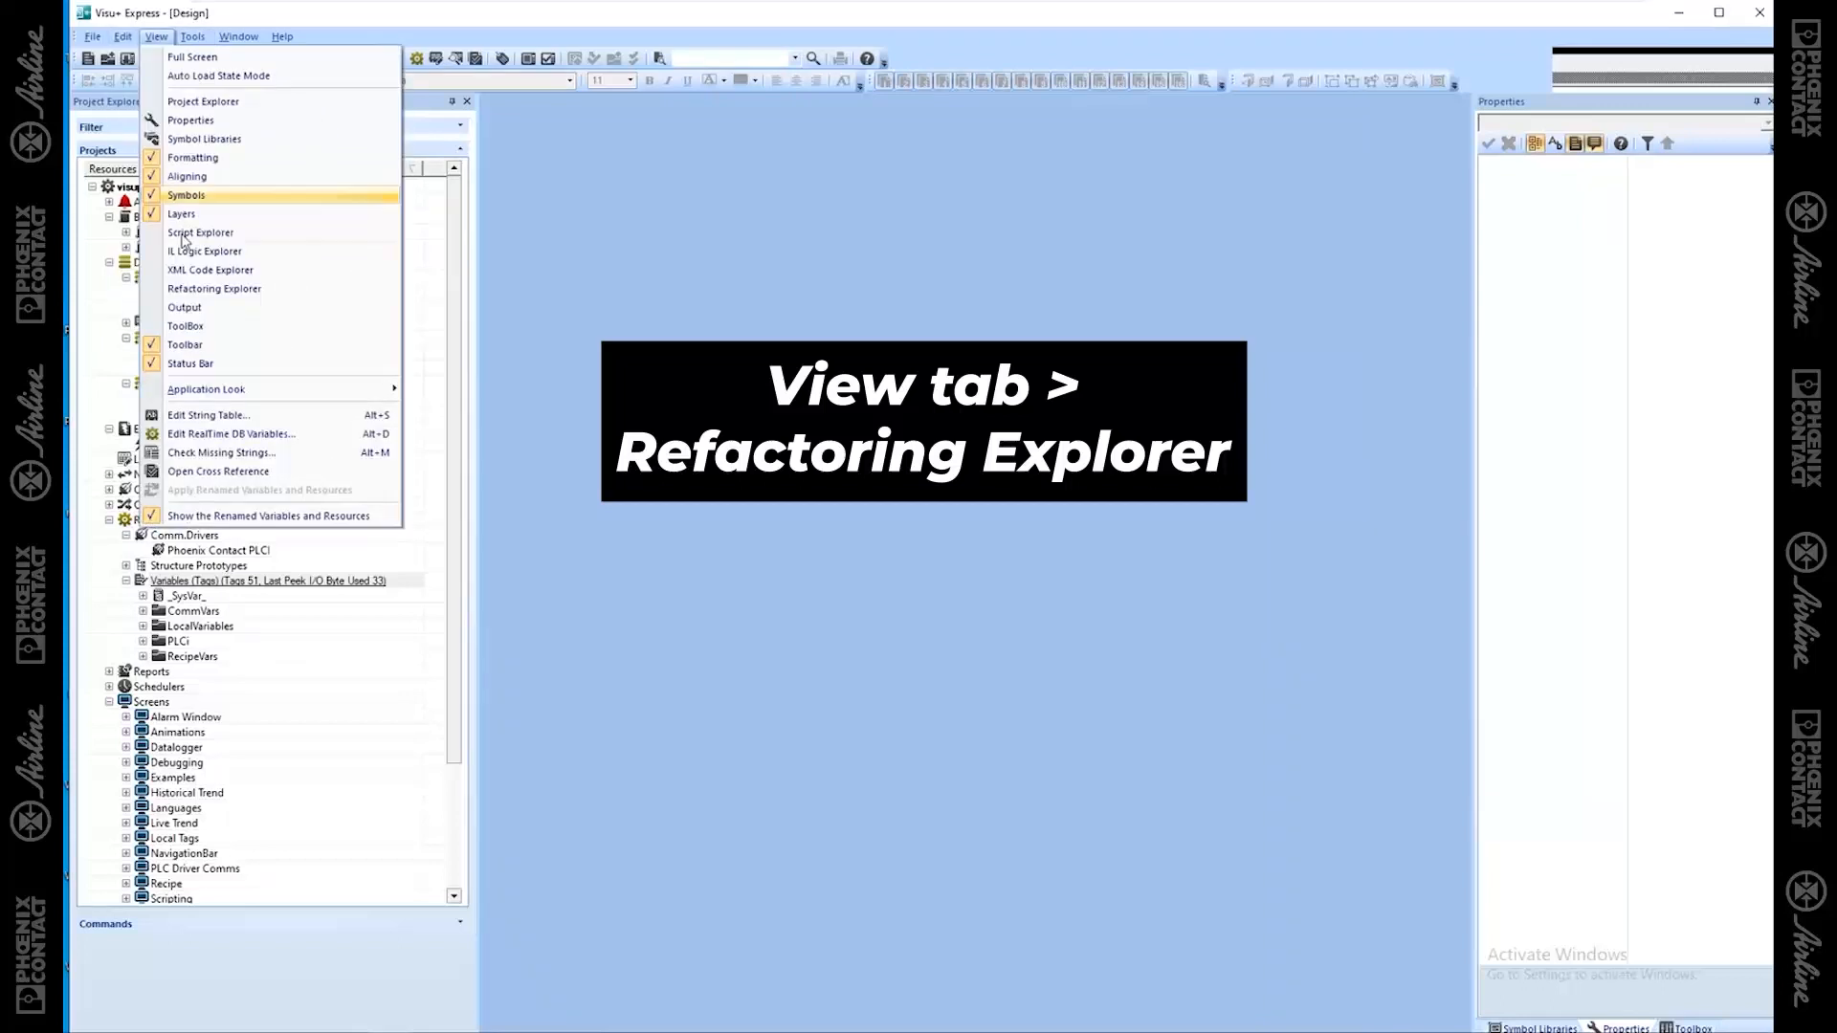
click(228, 289)
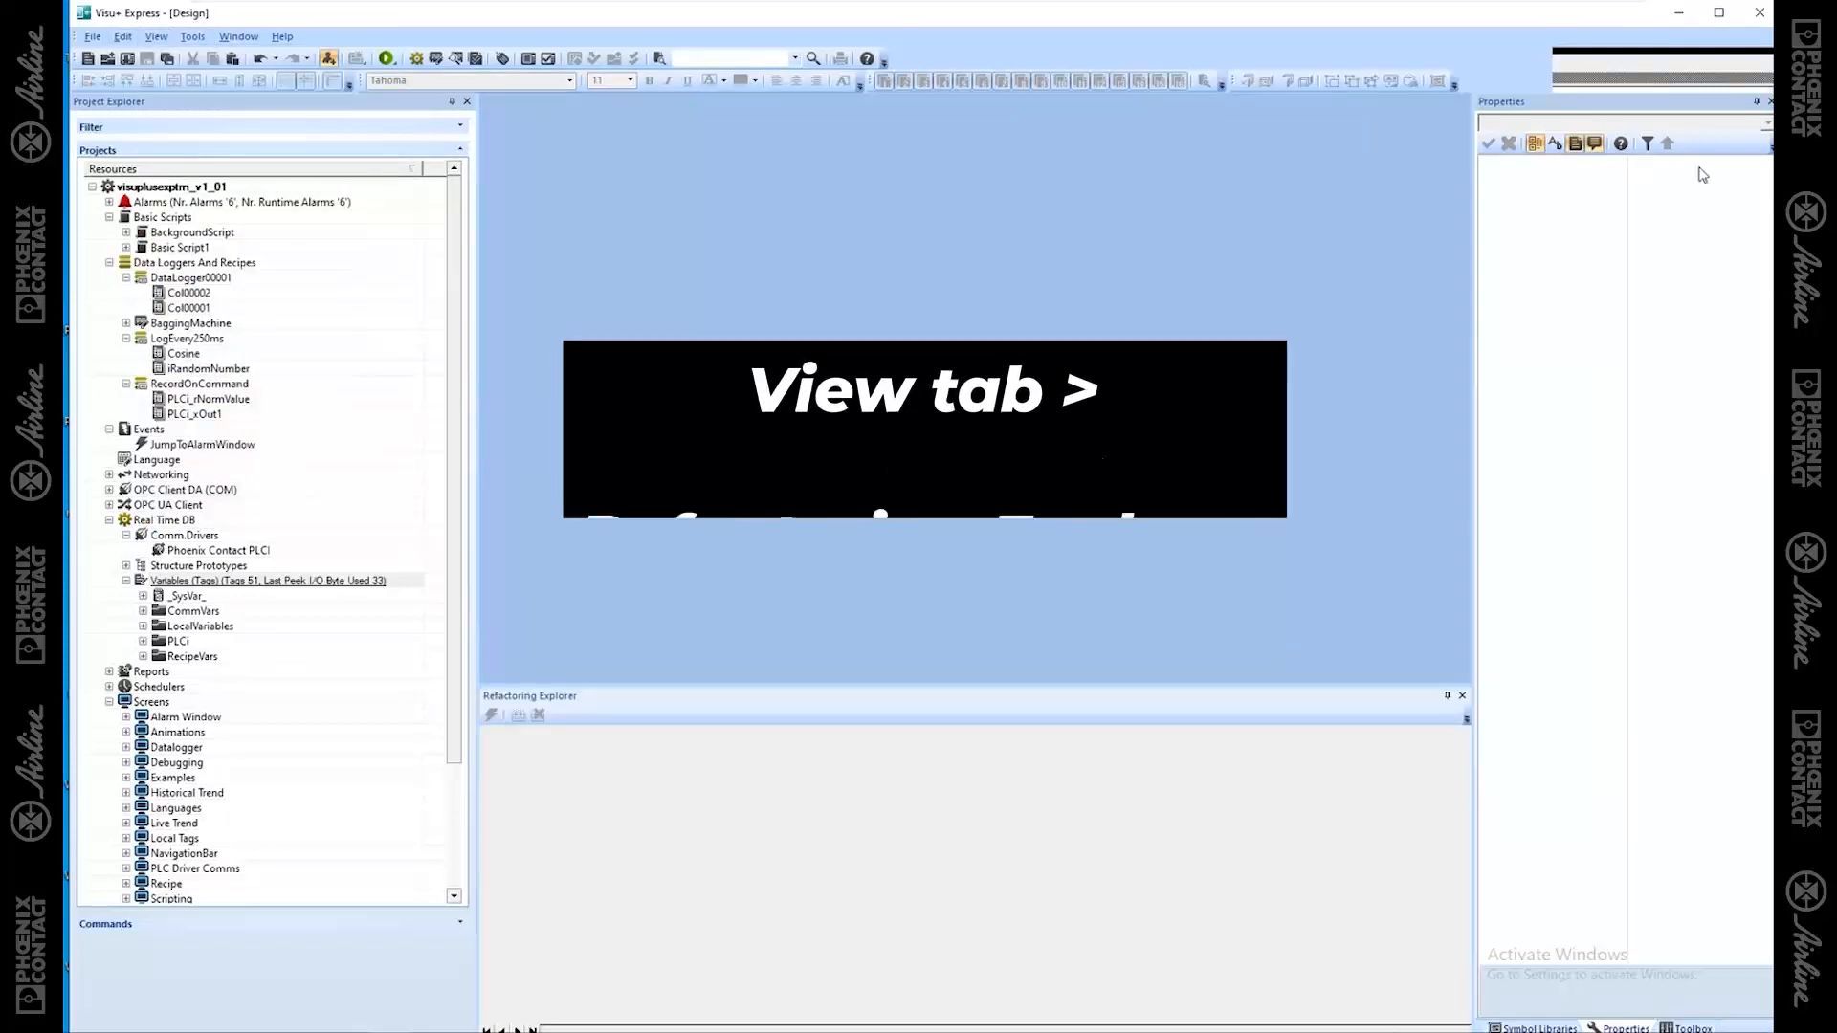
click(1719, 14)
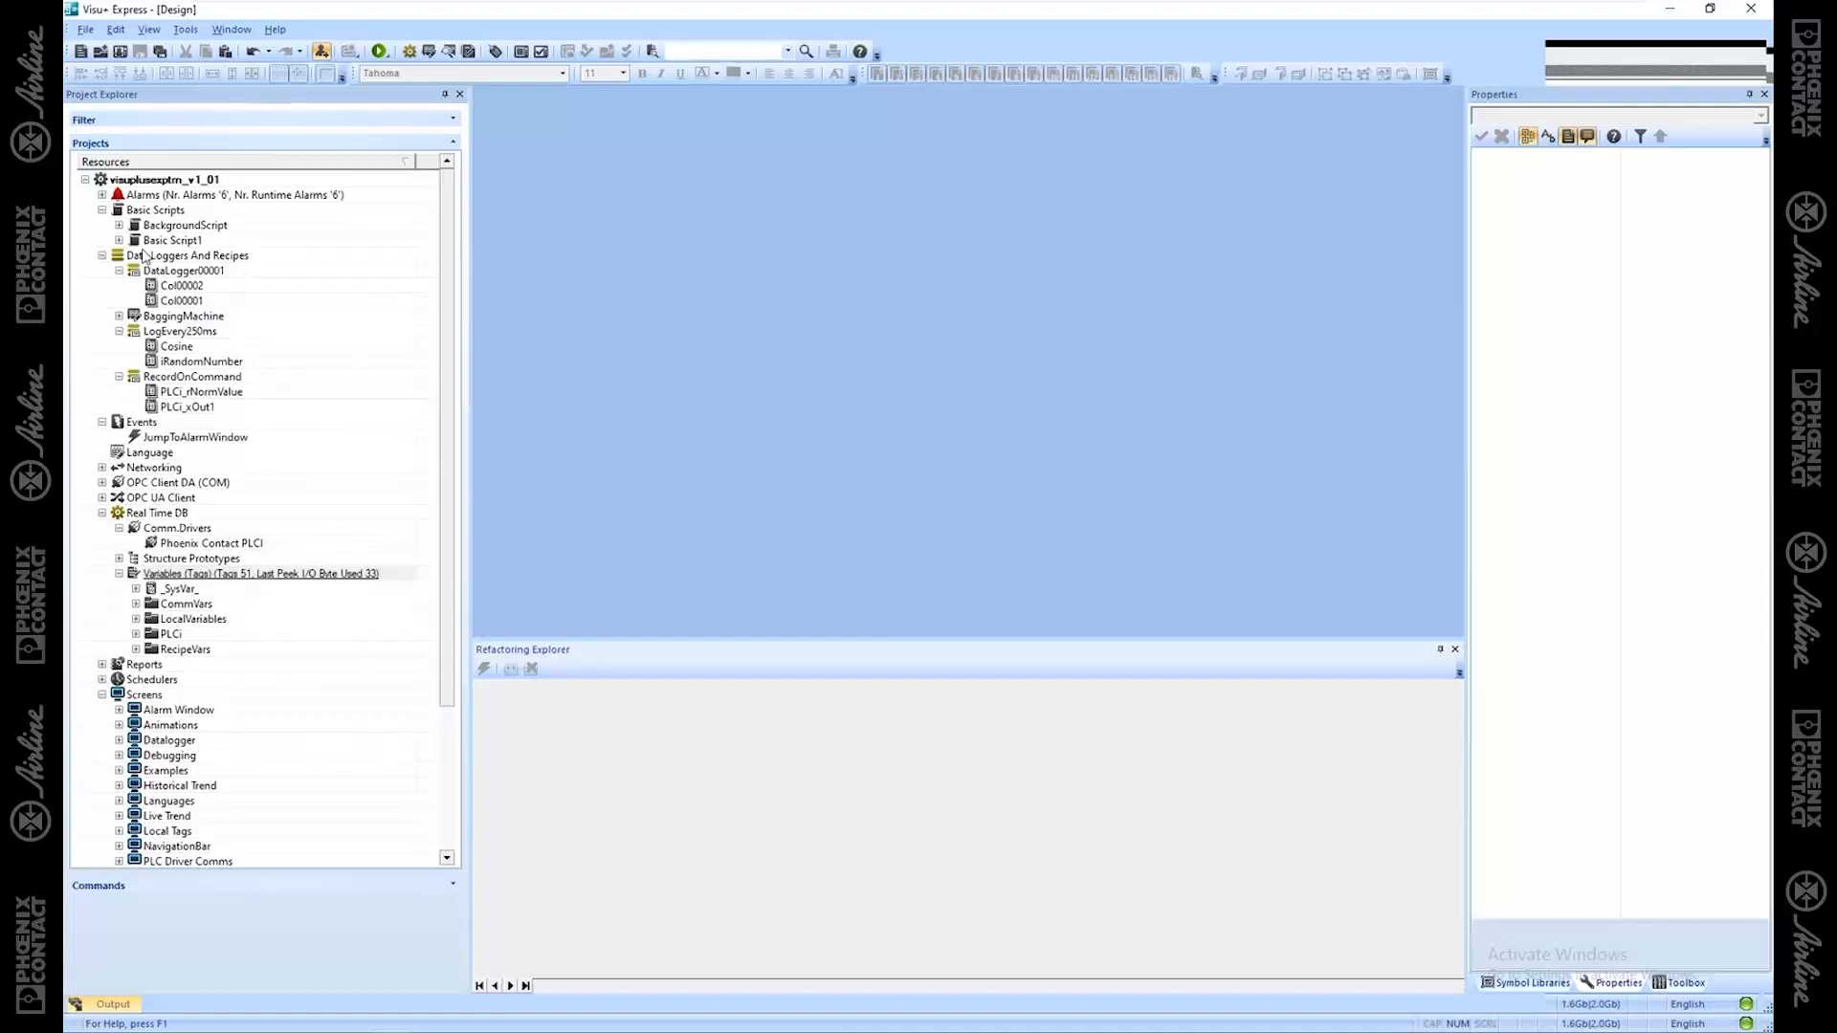
Step: Check the Alarm Window and Examples screens for refactoring issues
double_click(186, 710)
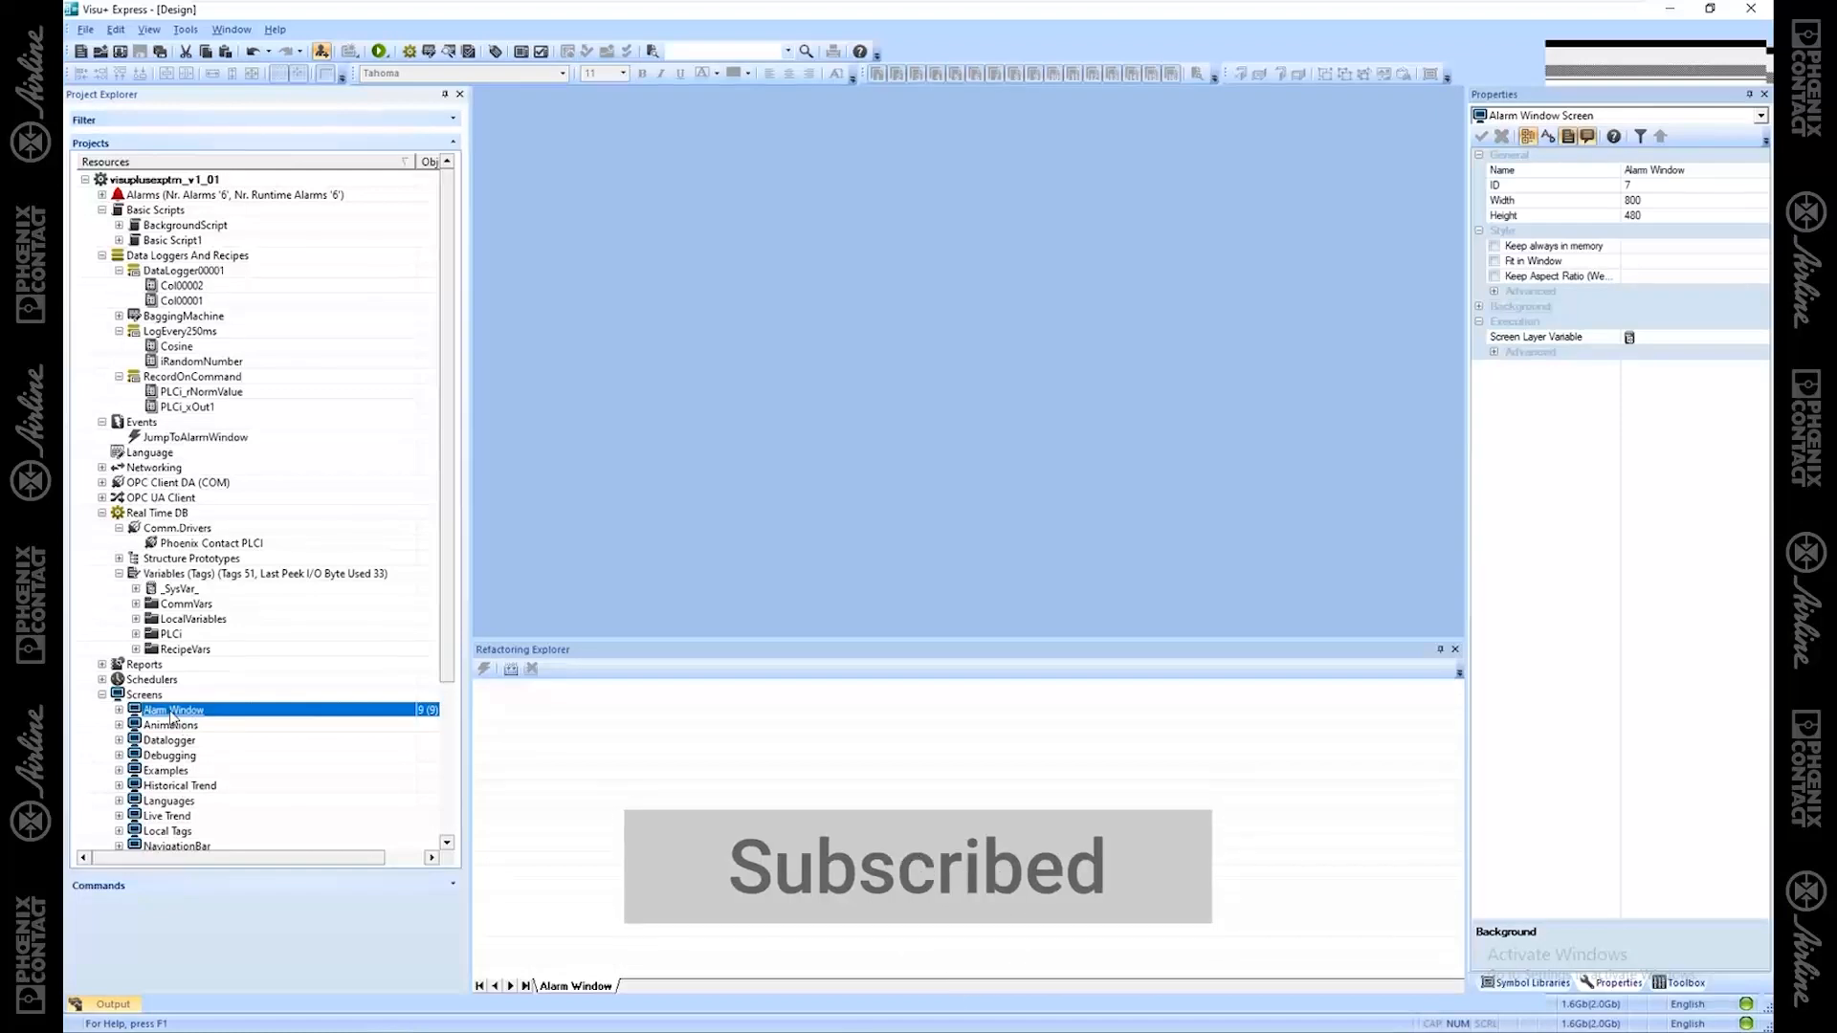
scroll(191, 641, down, 3)
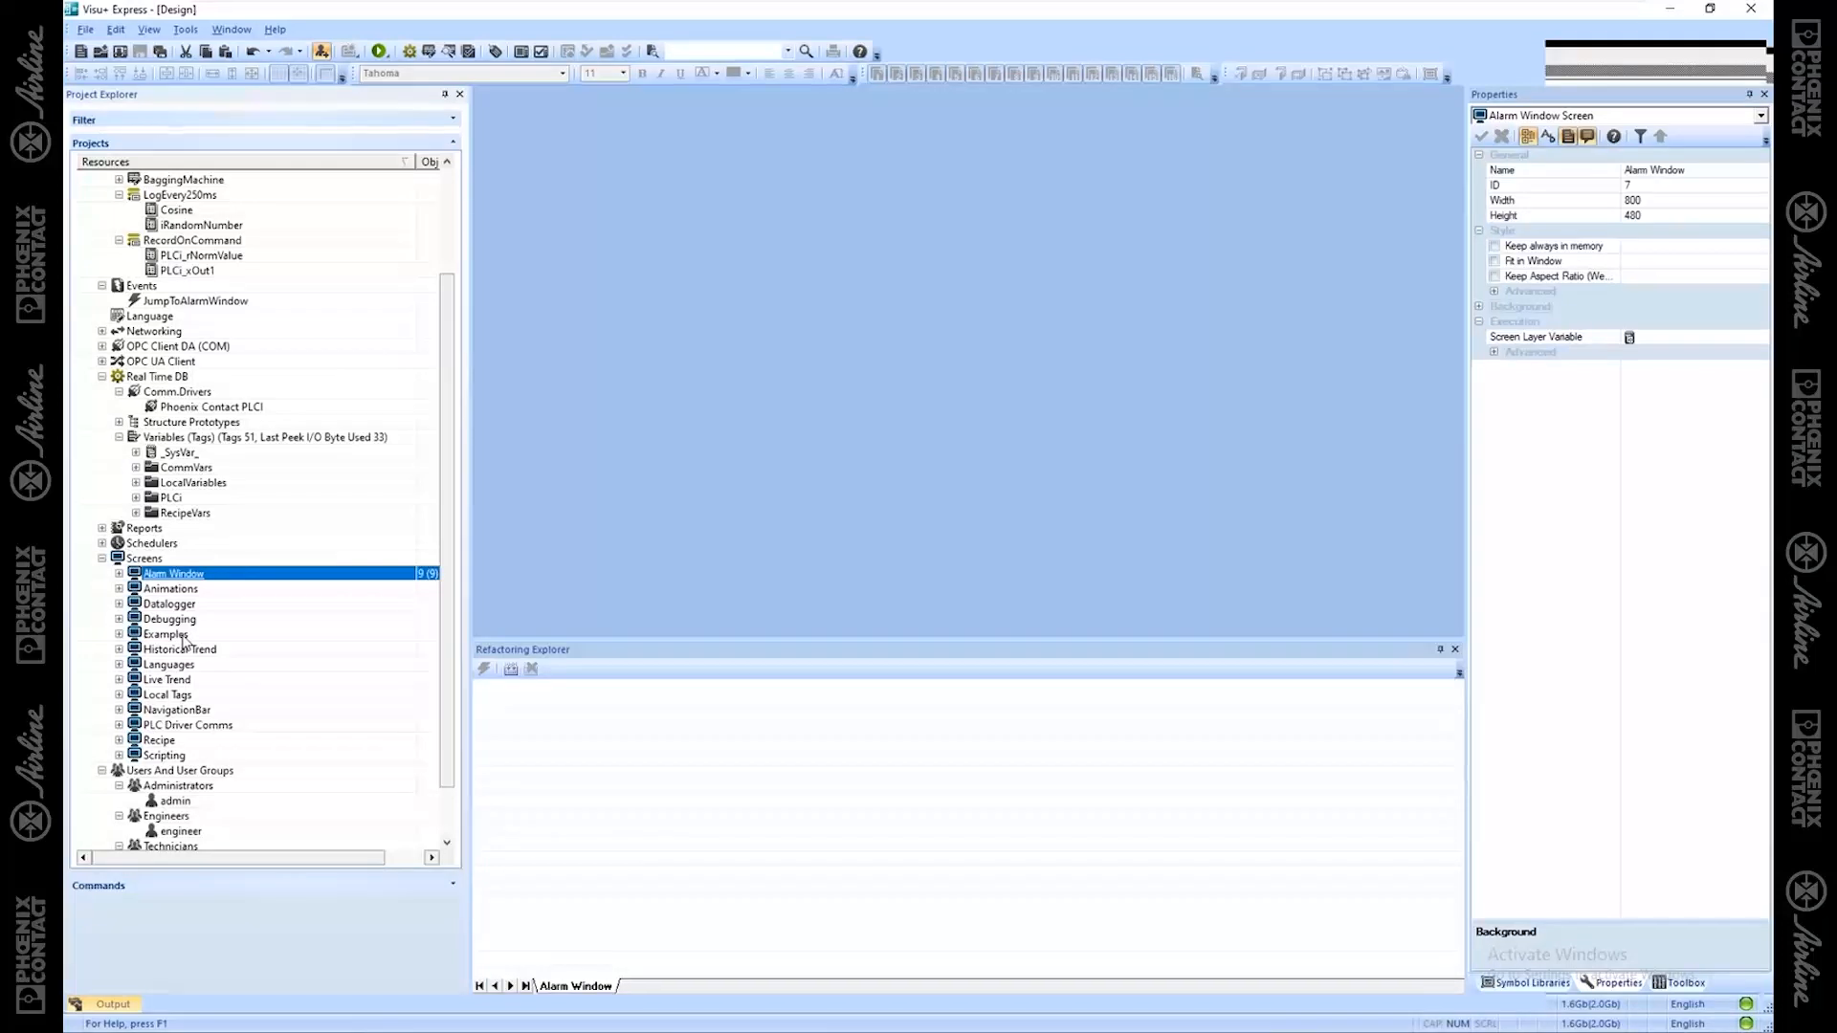
click(182, 635)
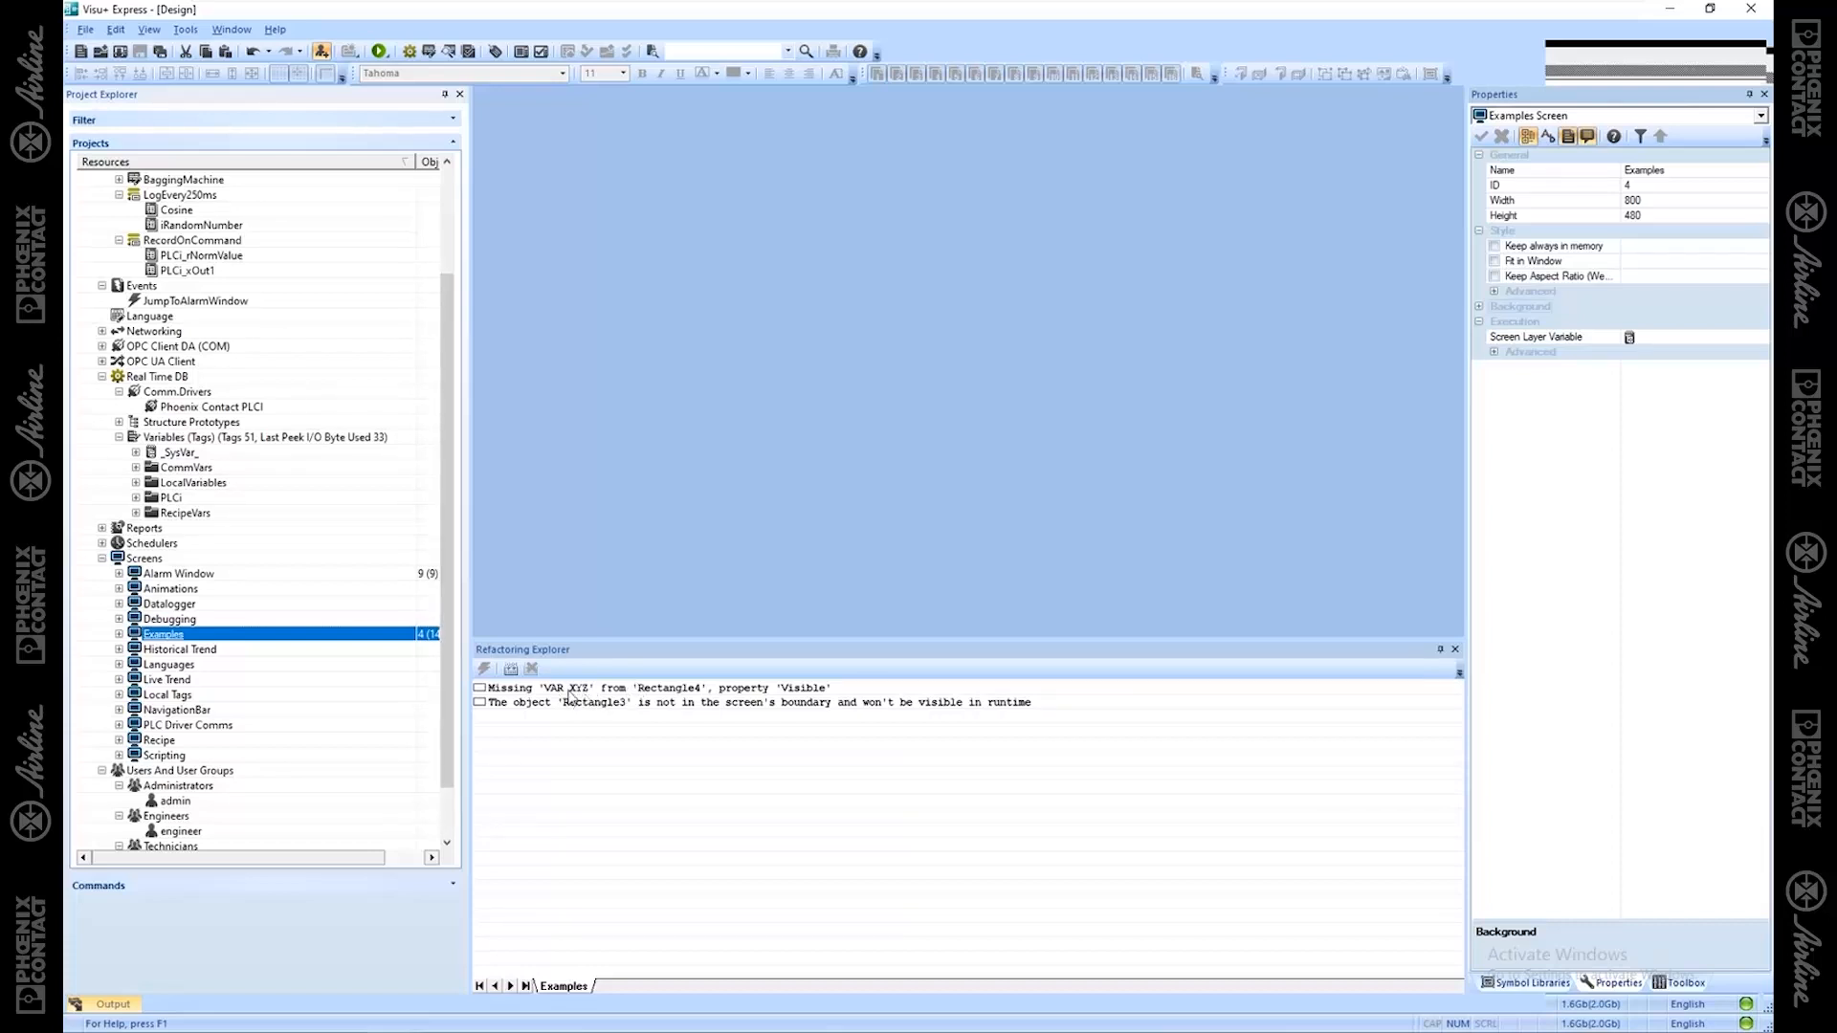
Step: Open Rectangle4 on the Examples screen from its missing-variable entry, and close the Dynamic Property Inspector
double_click(657, 698)
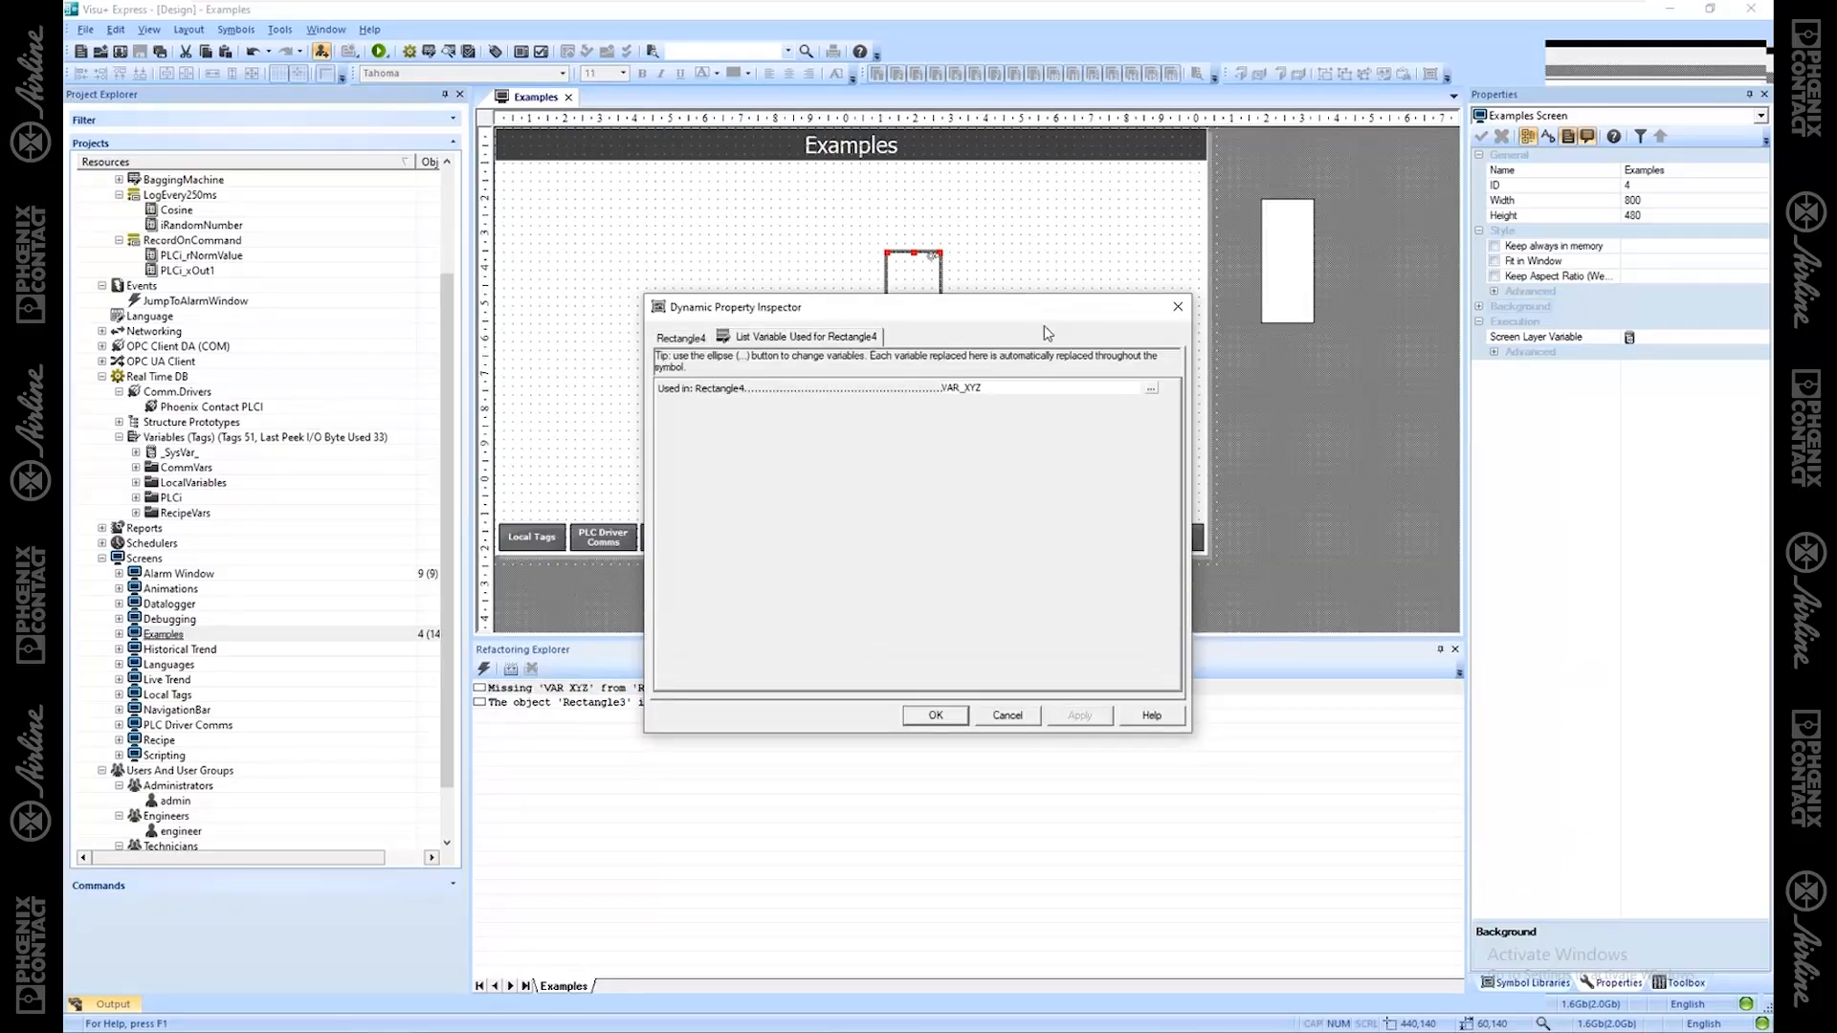
click(1176, 307)
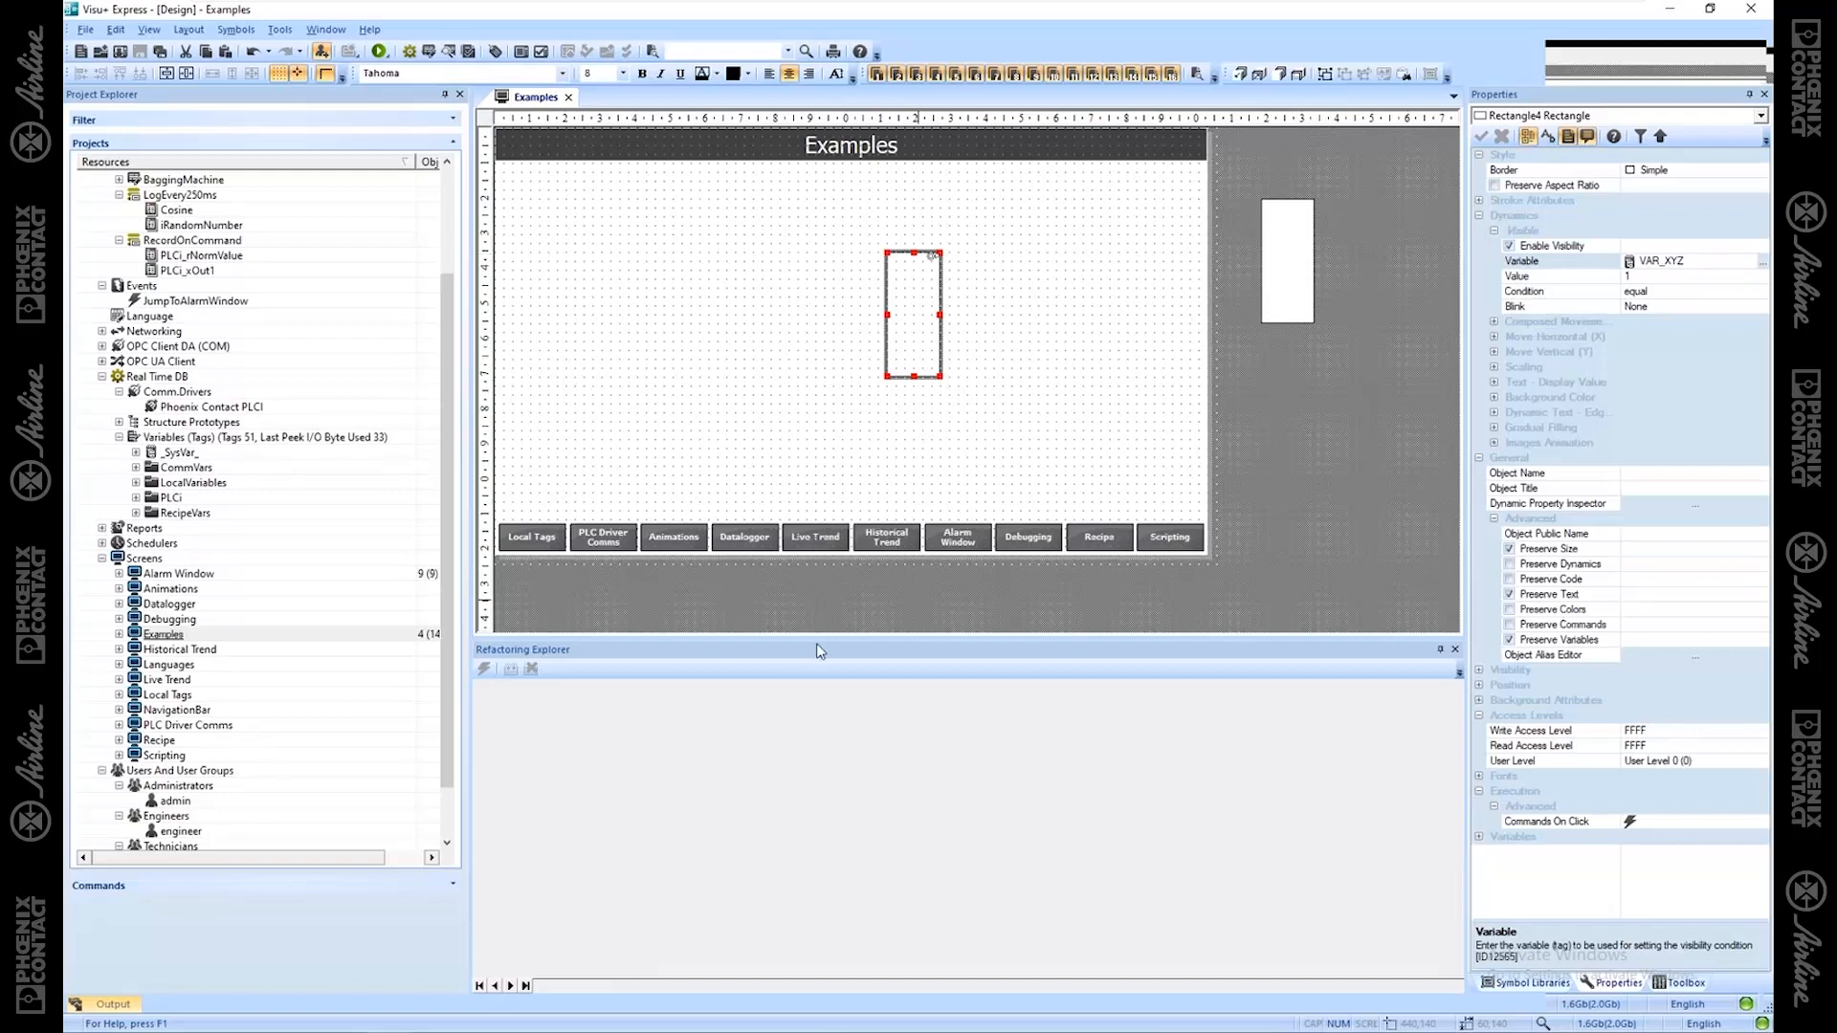
click(655, 447)
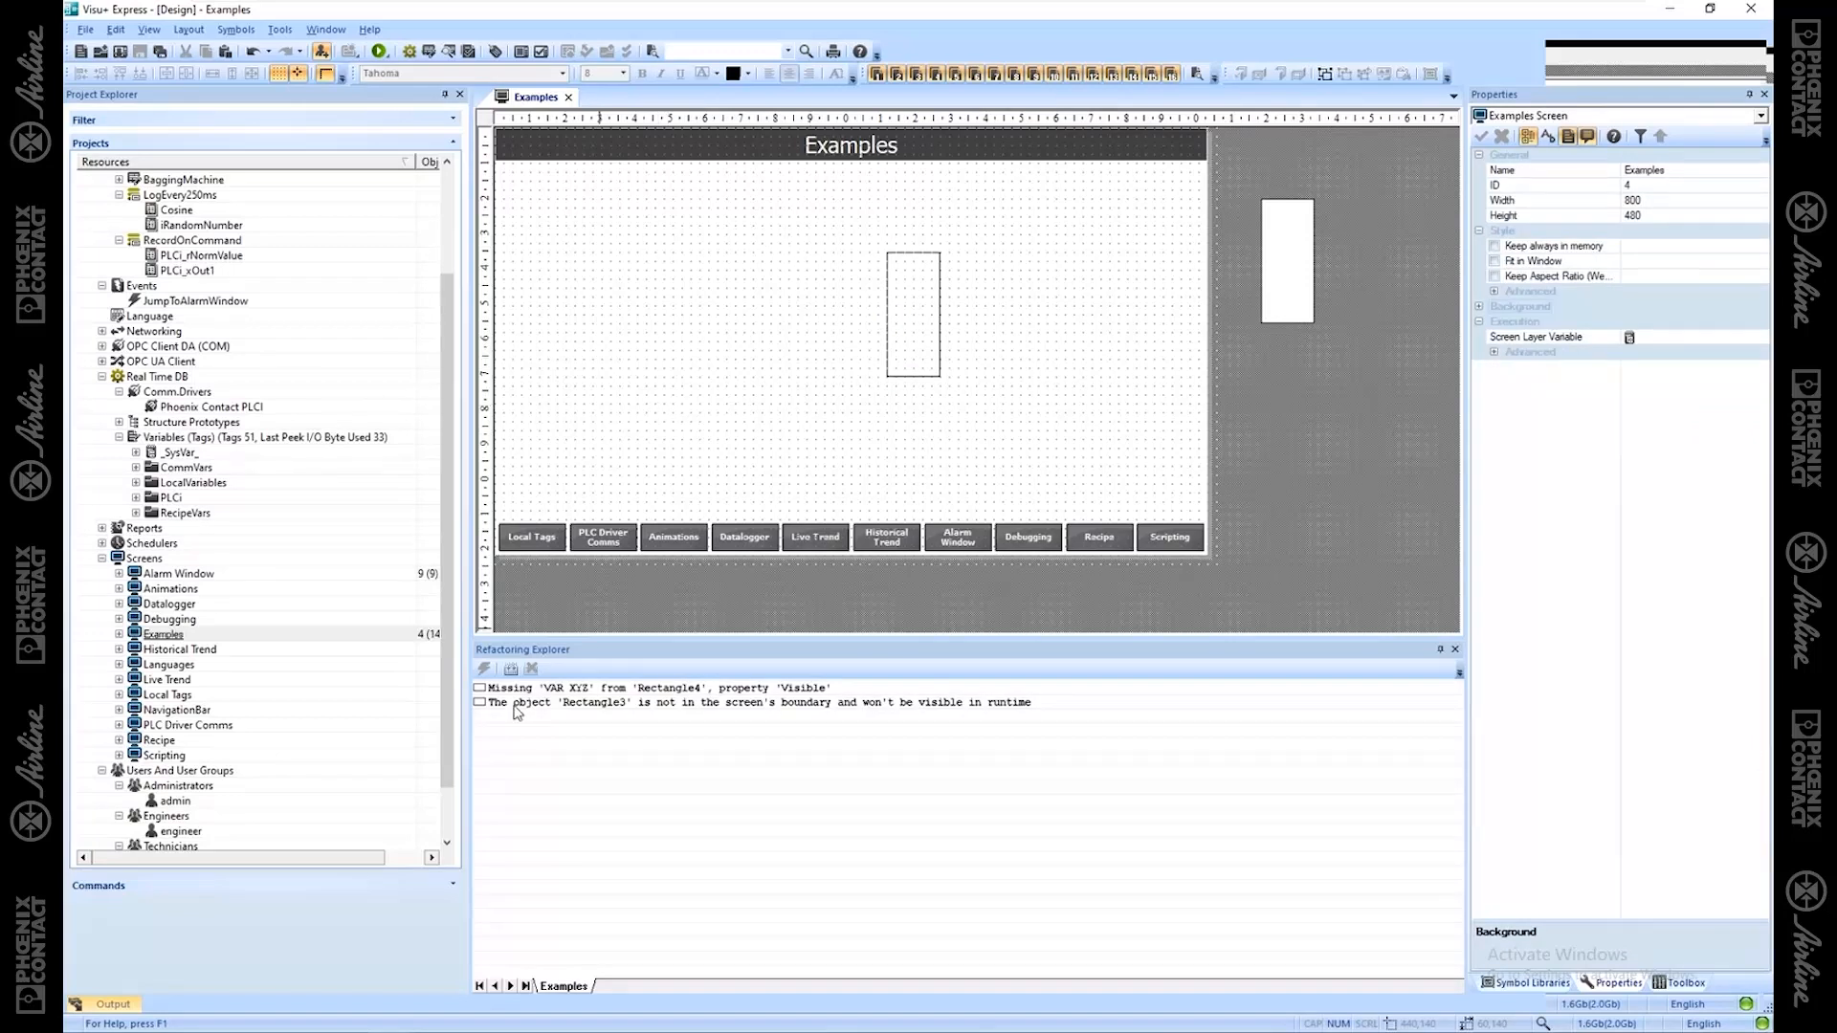
Step: Move Rectangle3 from outside the Examples screen's boundary to inside the screen area, near its upper right
click(617, 710)
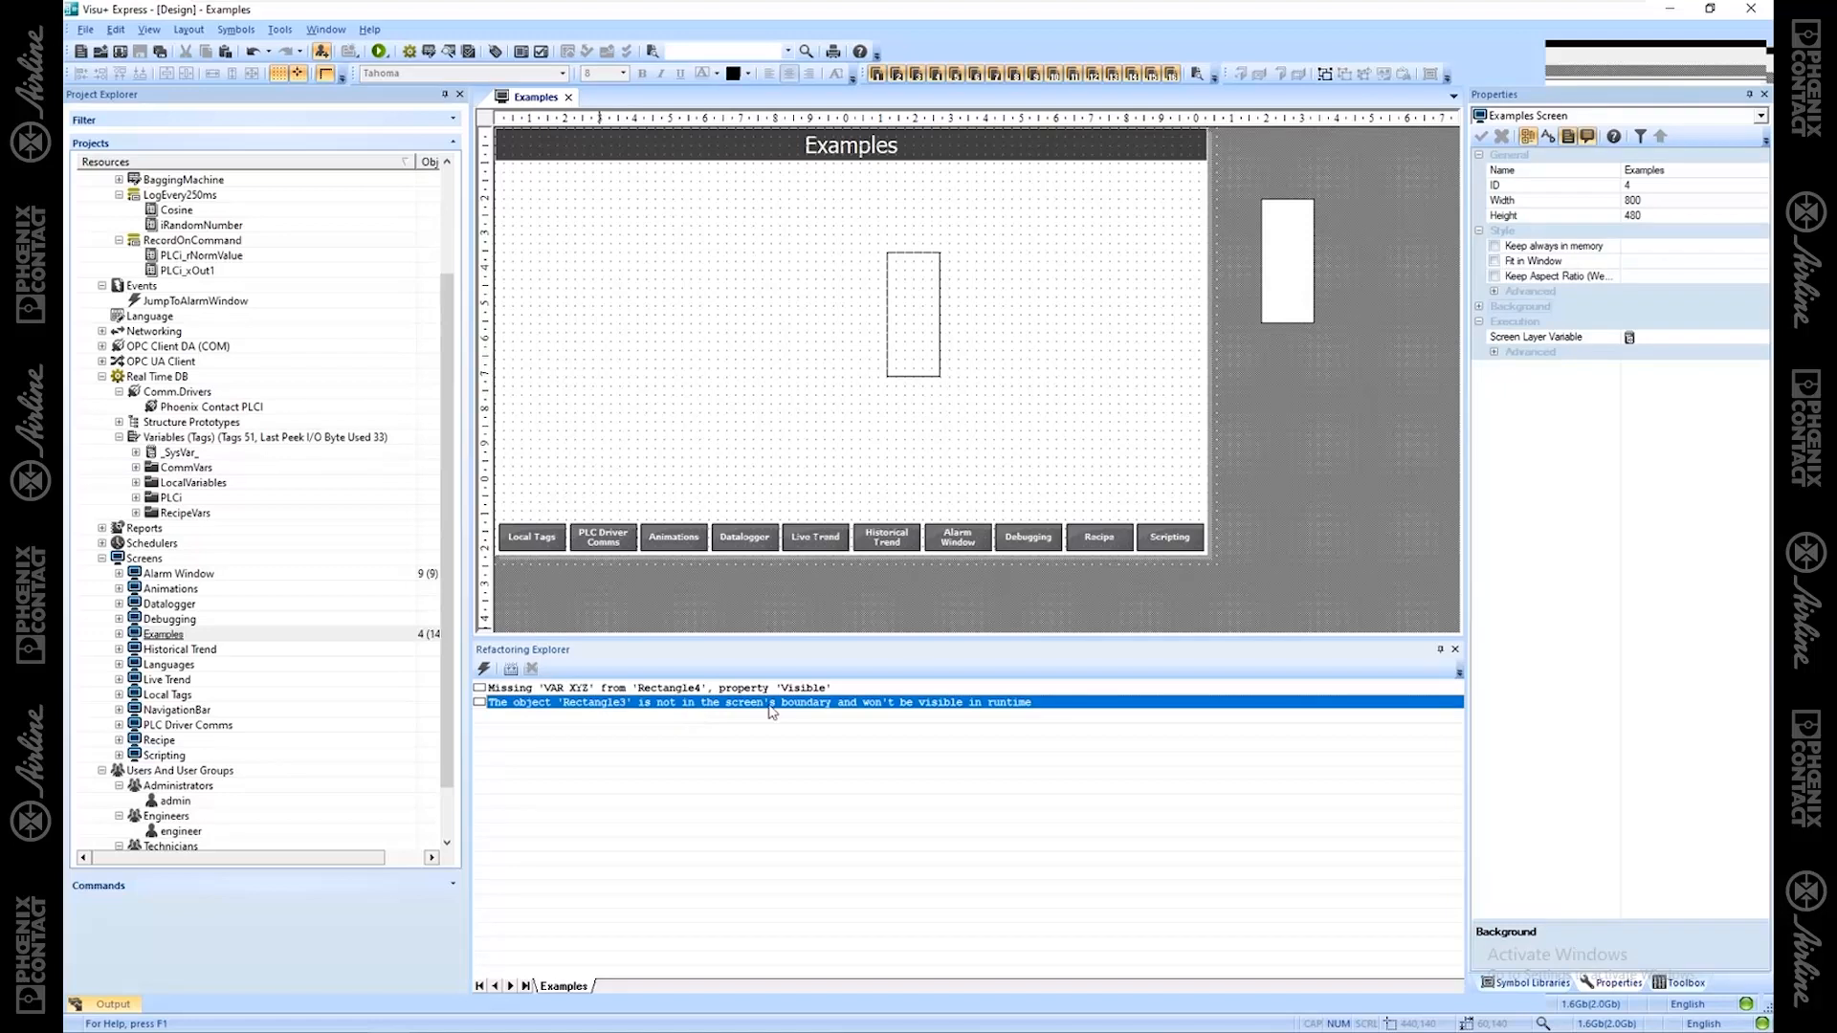
click(1299, 289)
mouse_move(1298, 289)
mouse_down()
mouse_move(1120, 306)
mouse_move(1317, 292)
mouse_up()
click(847, 497)
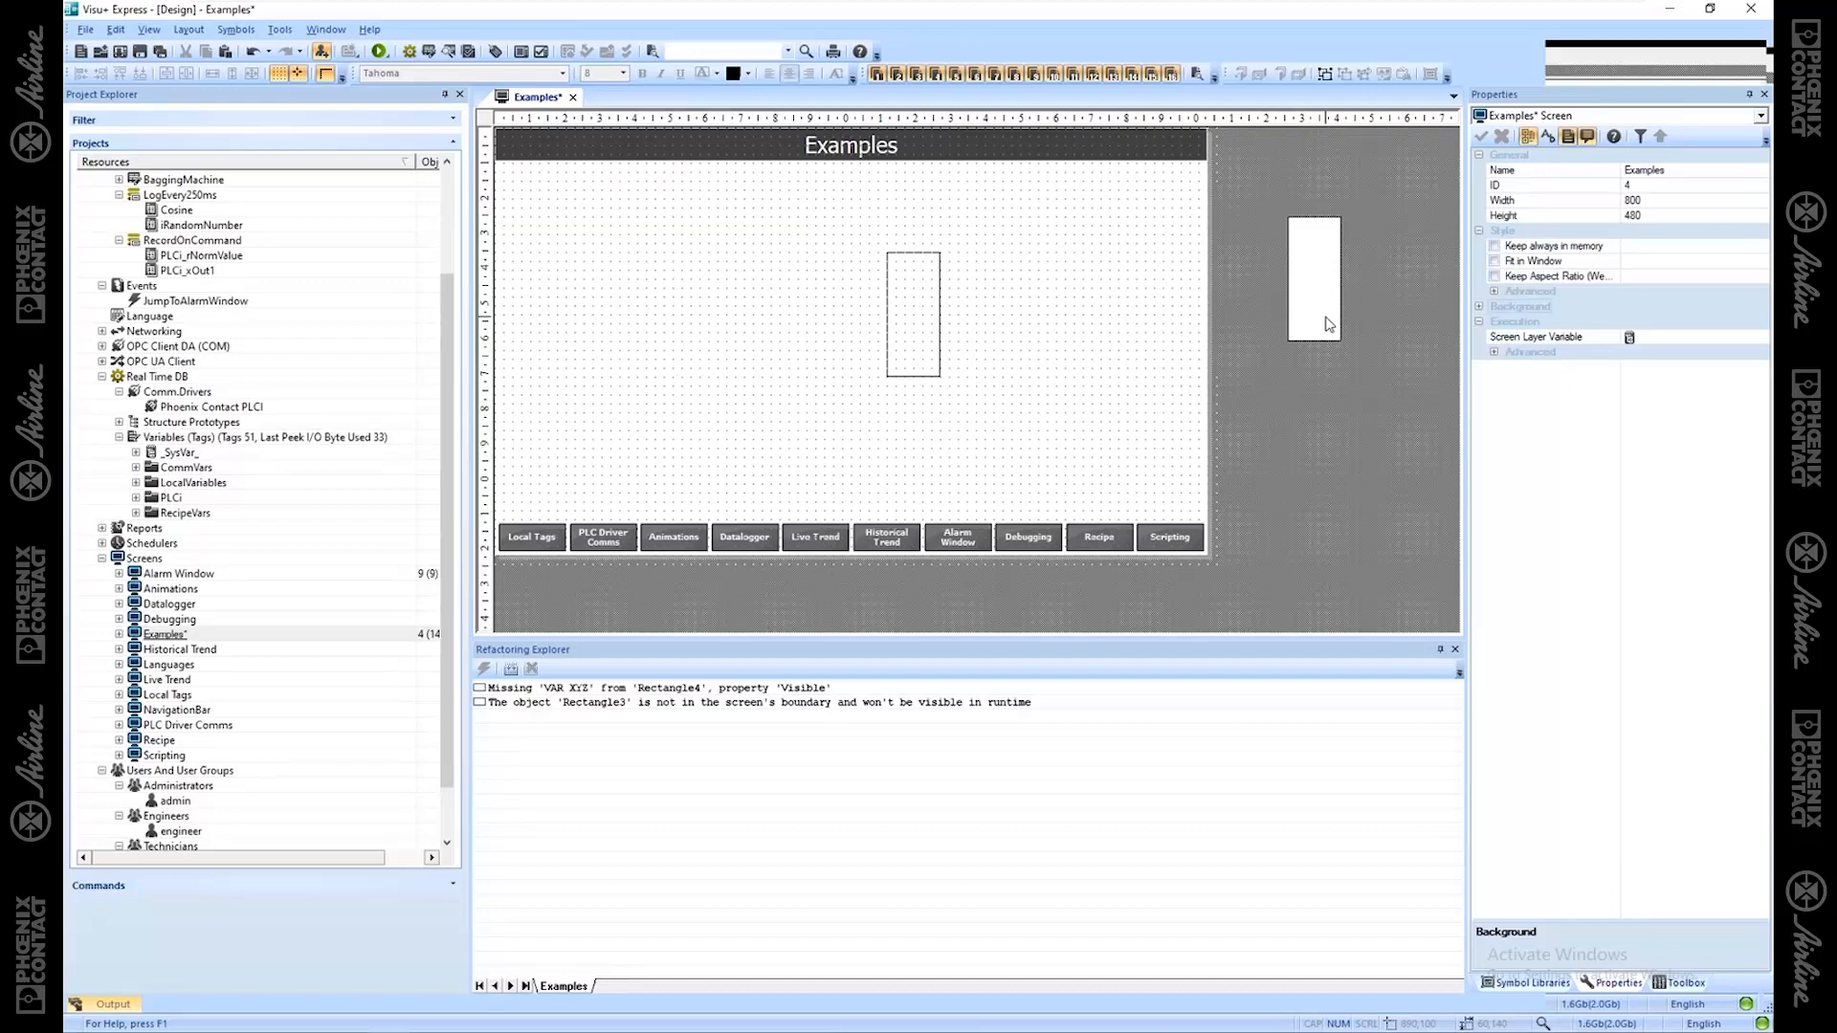
drag(1329, 323, 1133, 323)
click(906, 568)
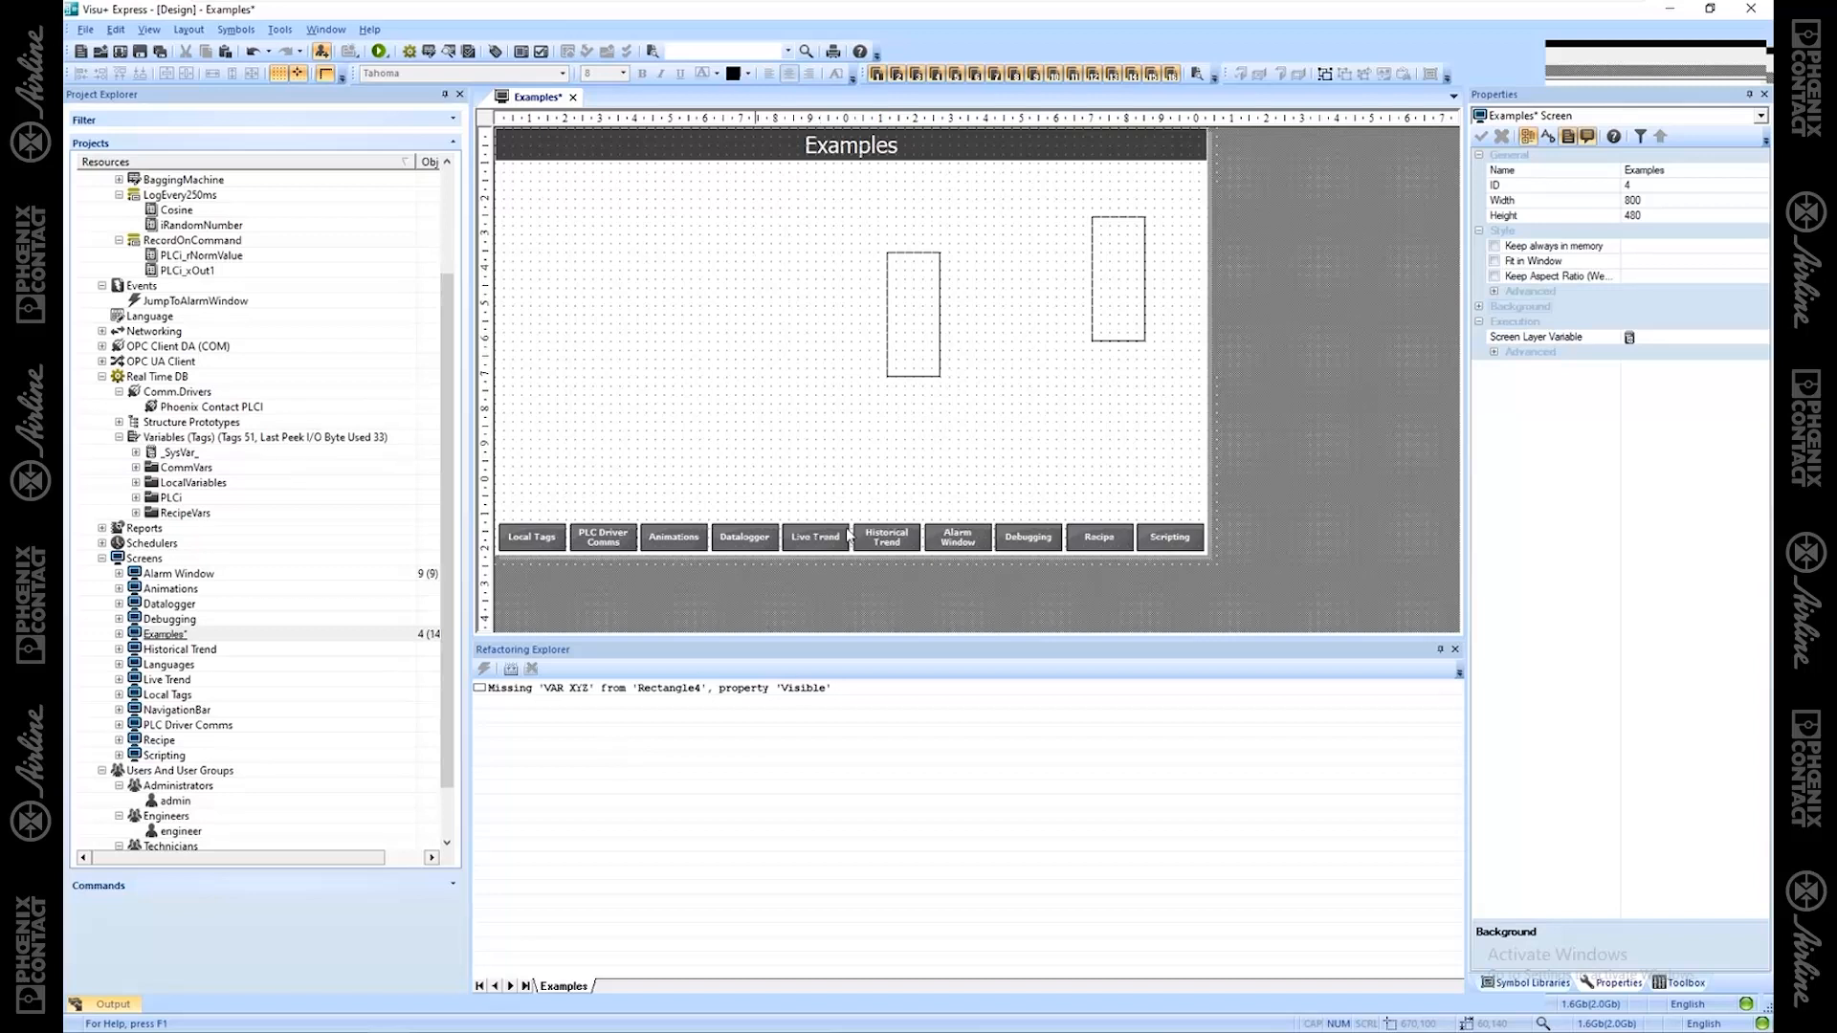
Step: Turn off Enable Visibility for Rectangle4, the object flagged for the missing variable VAR_XYZ
click(912, 354)
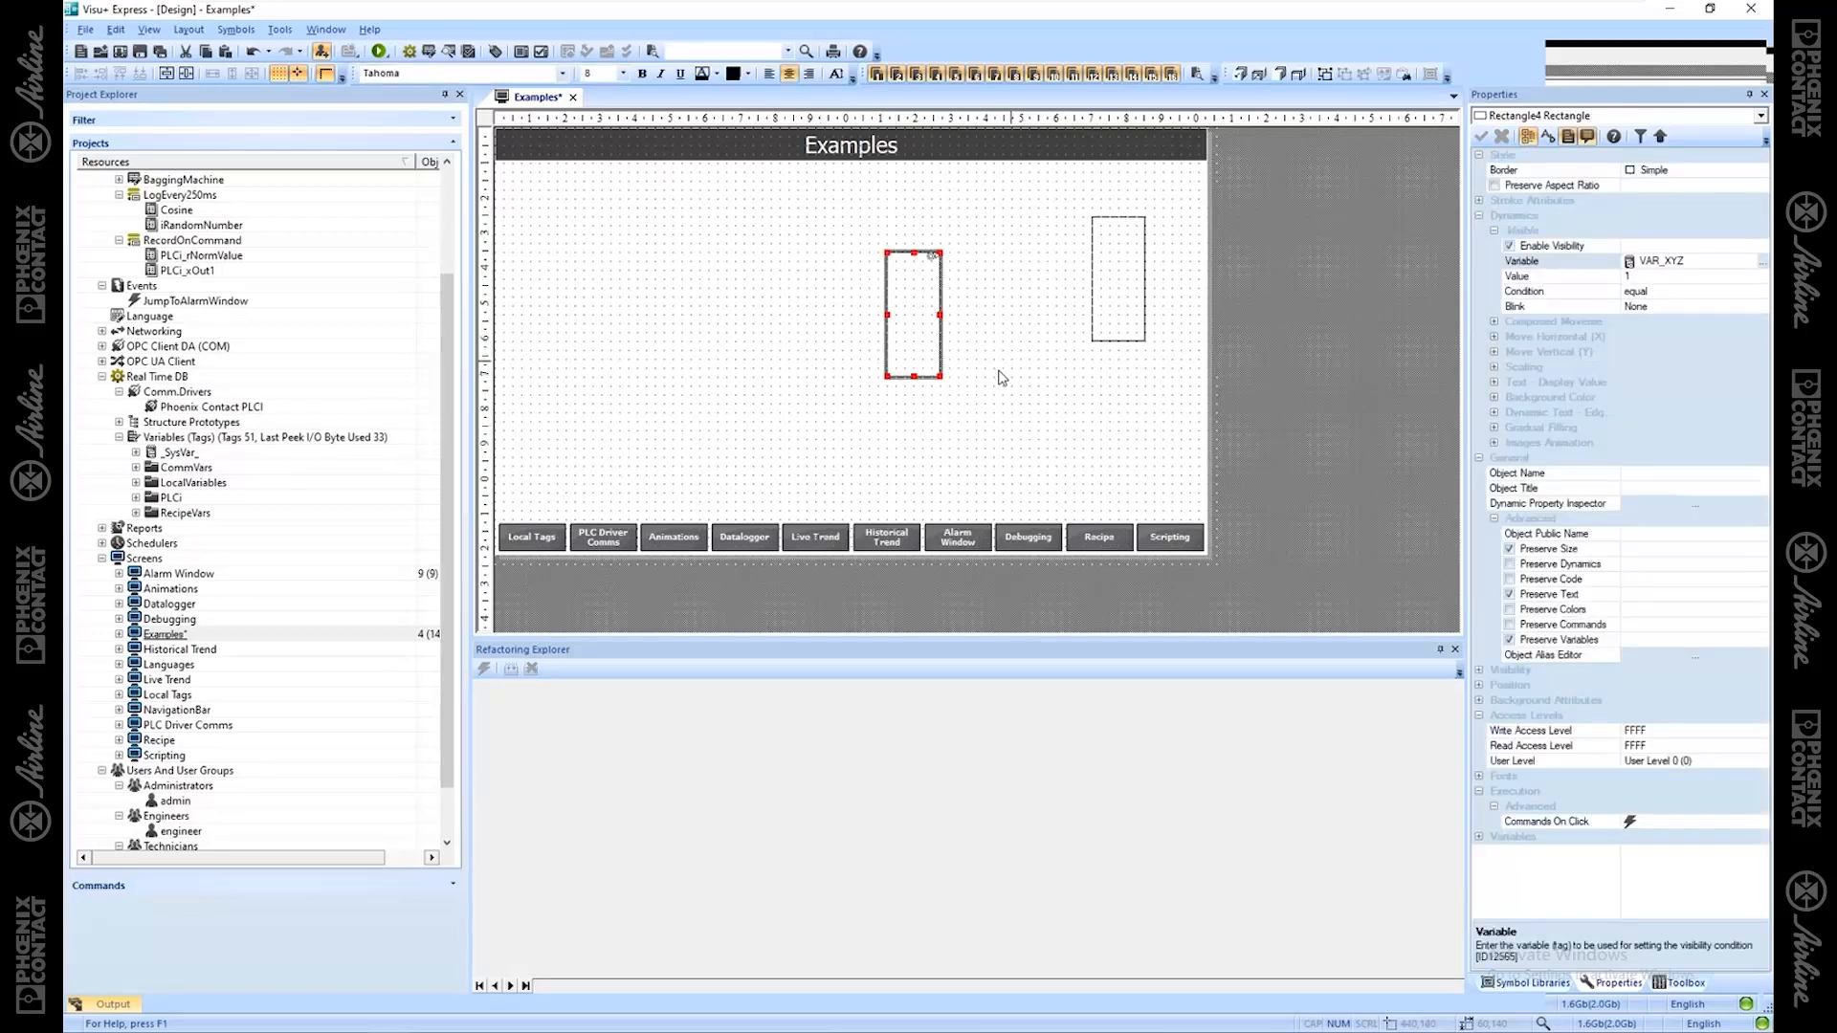
click(1002, 378)
click(773, 690)
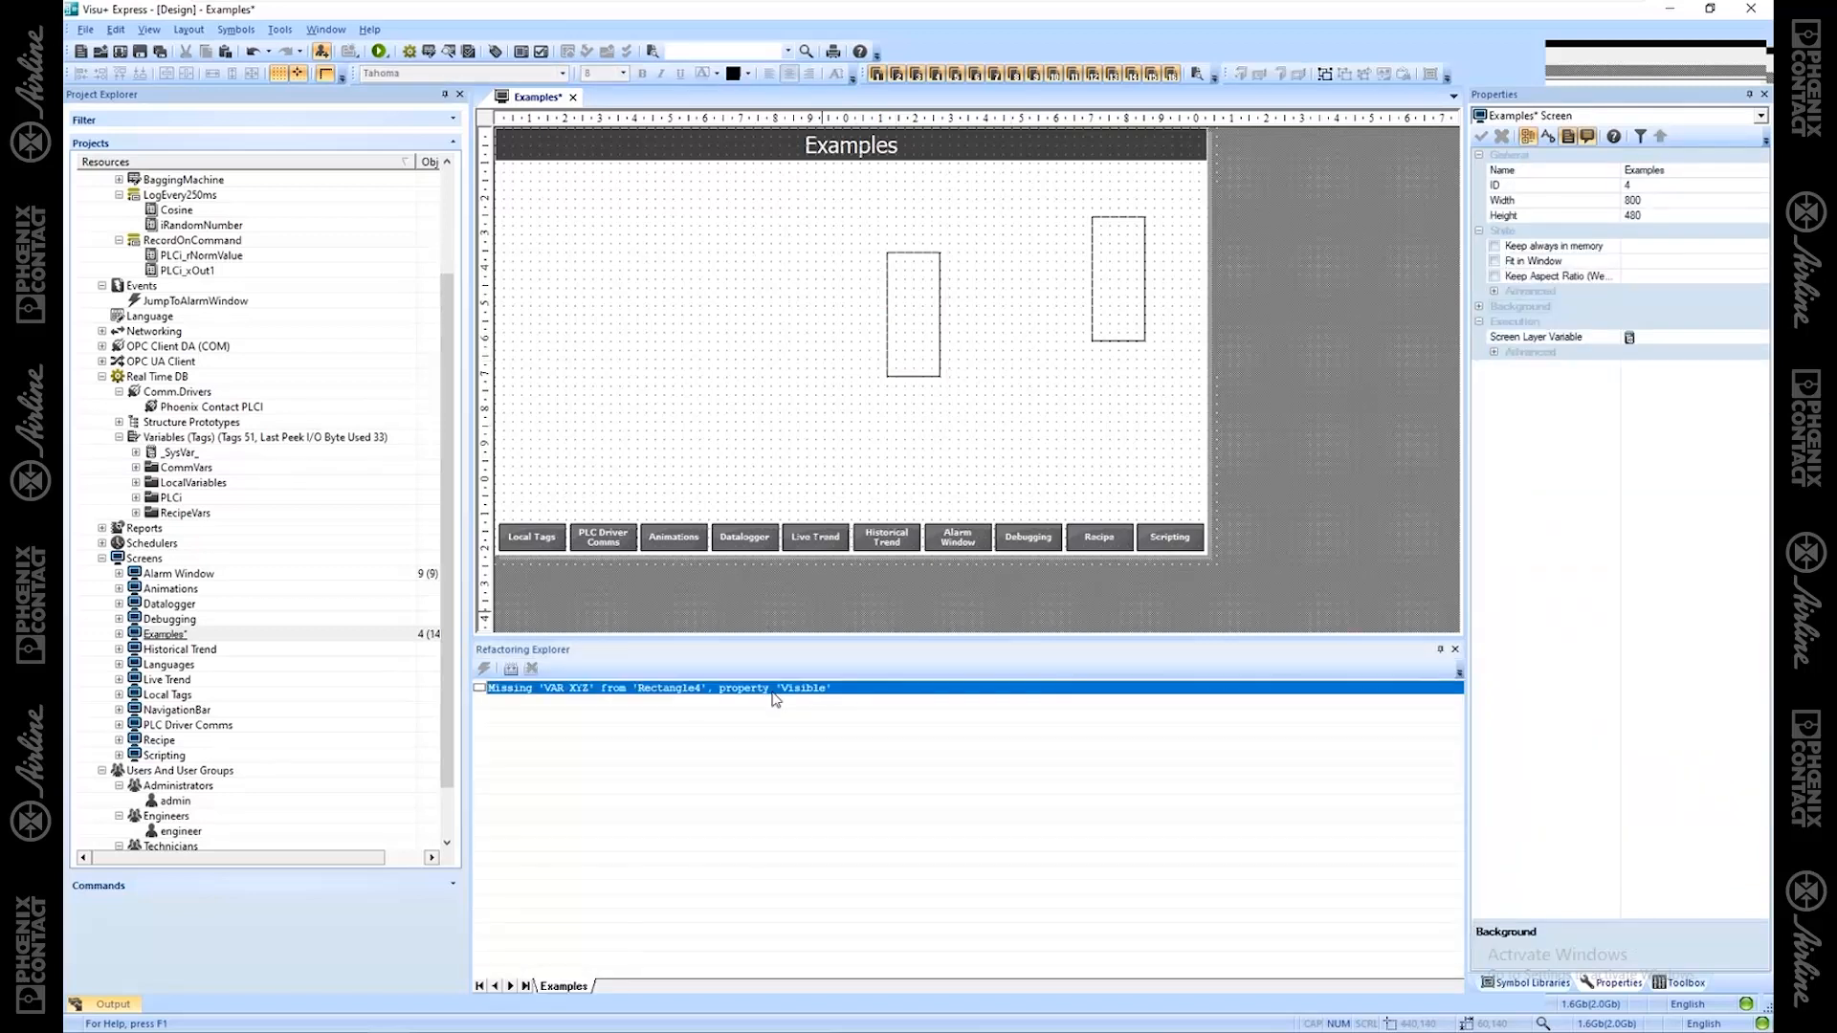
double_click(772, 693)
click(1177, 306)
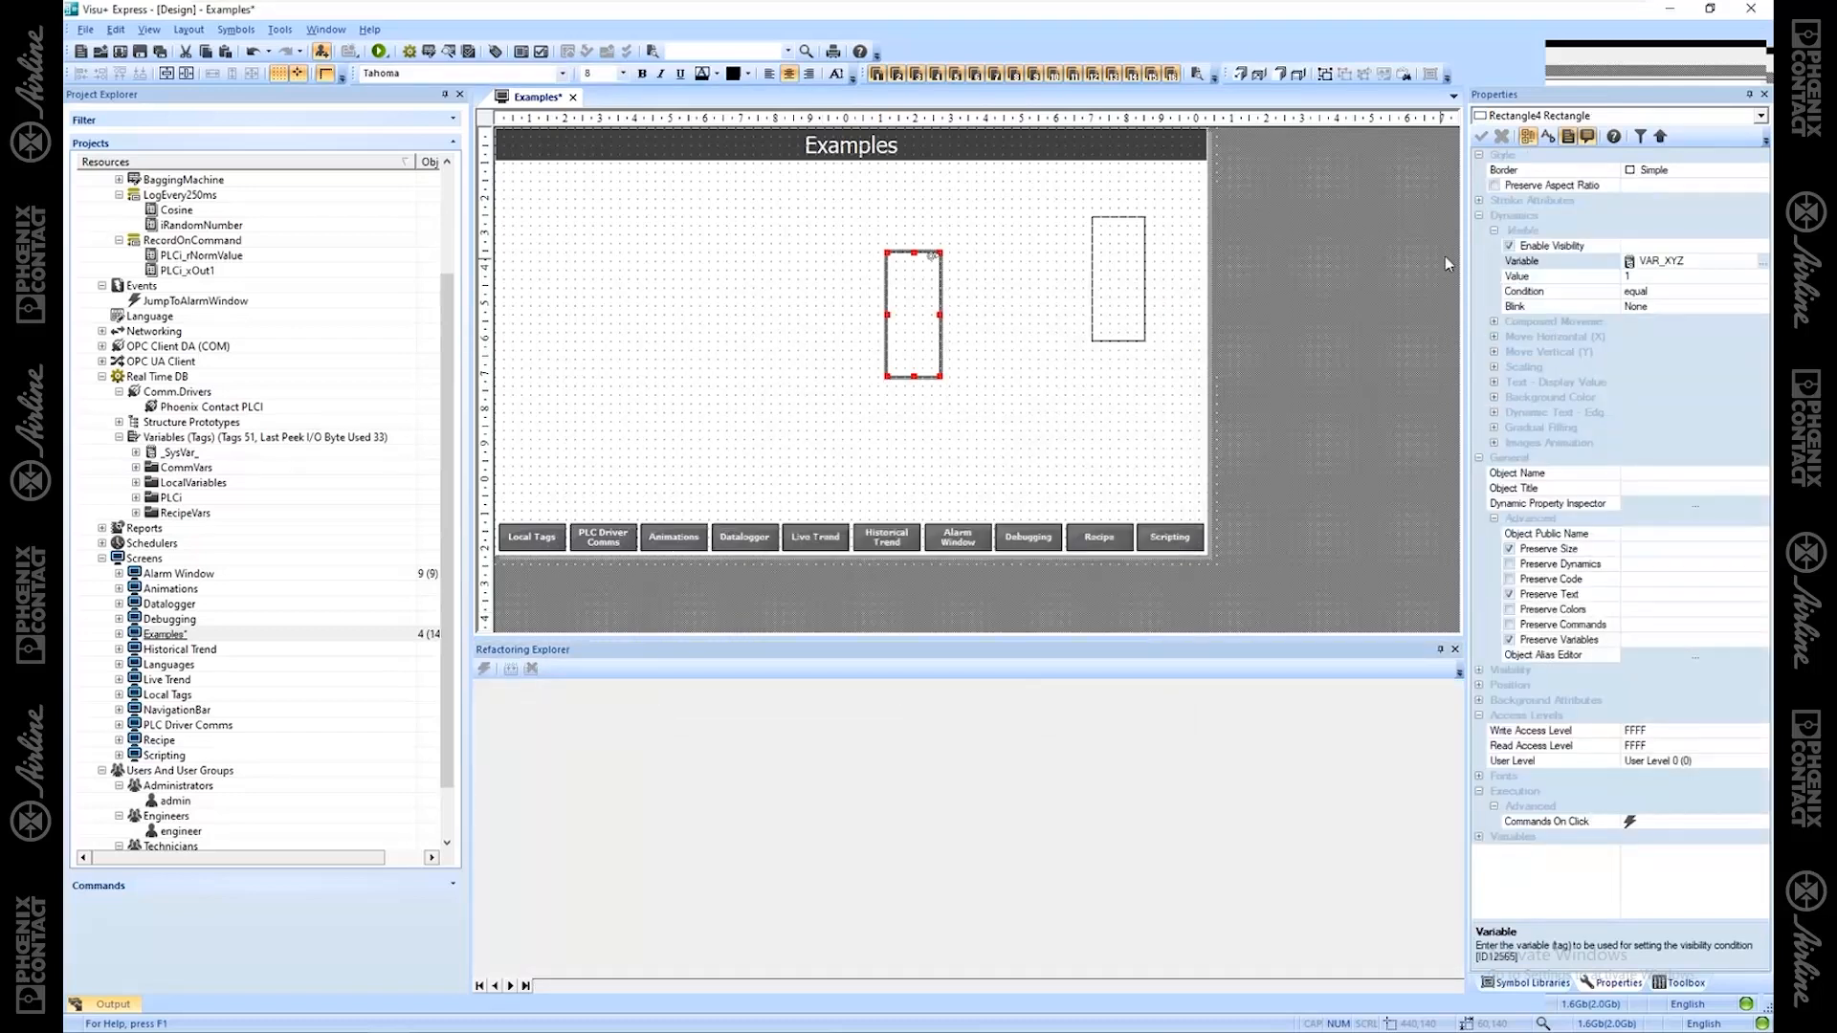
click(1521, 260)
click(1511, 246)
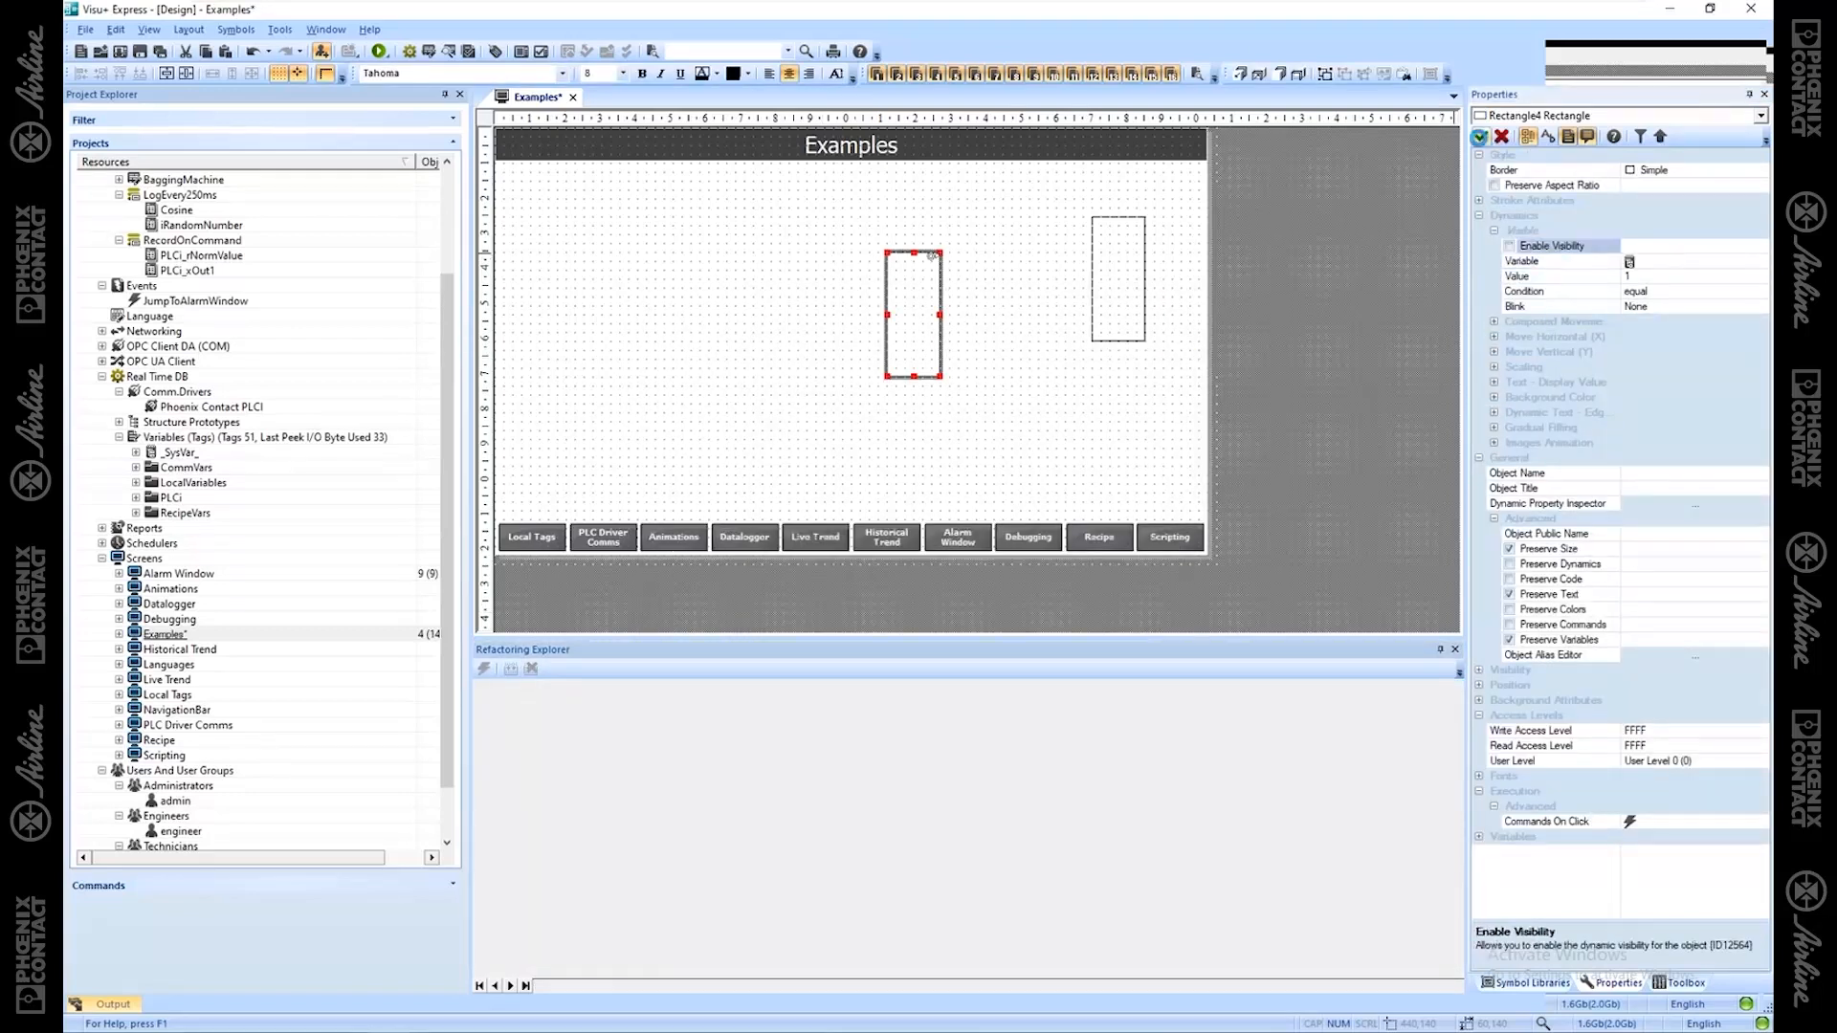
click(747, 584)
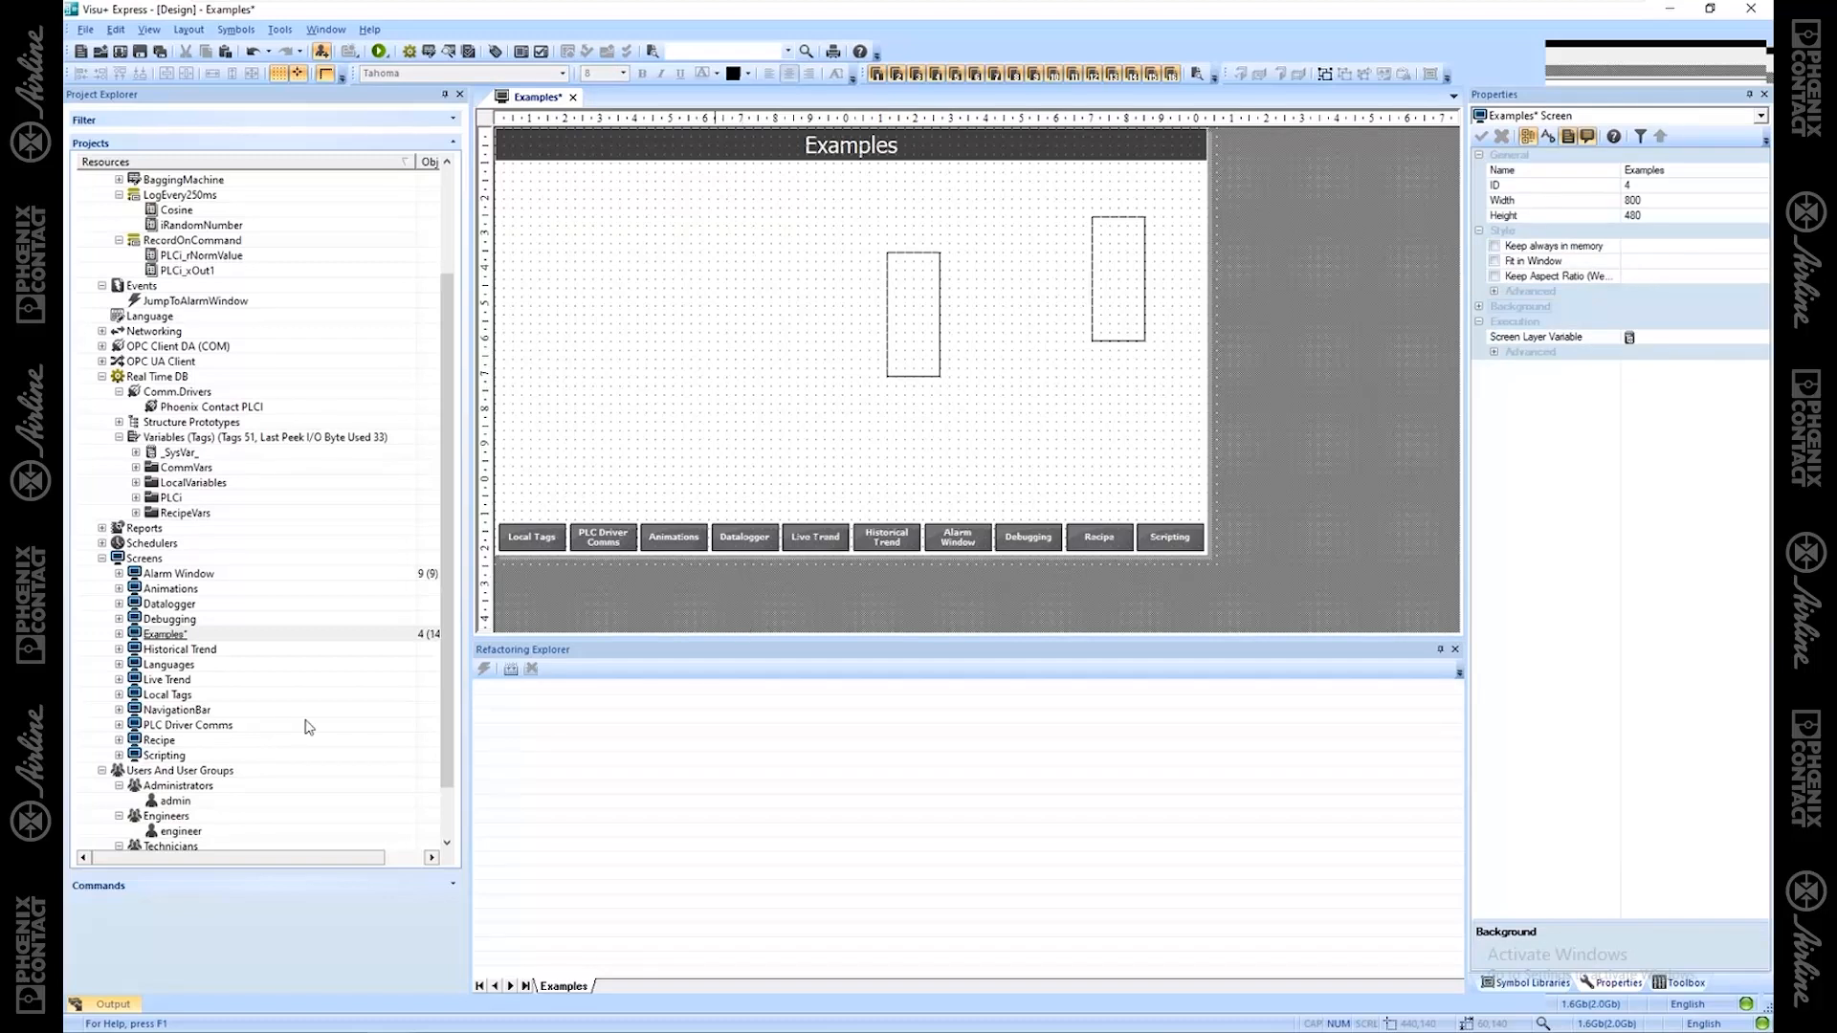
Step: Check the Live Trend screen, the JumpToAlarmWindow event and DataLogger00001 for refactoring issues
double_click(173, 679)
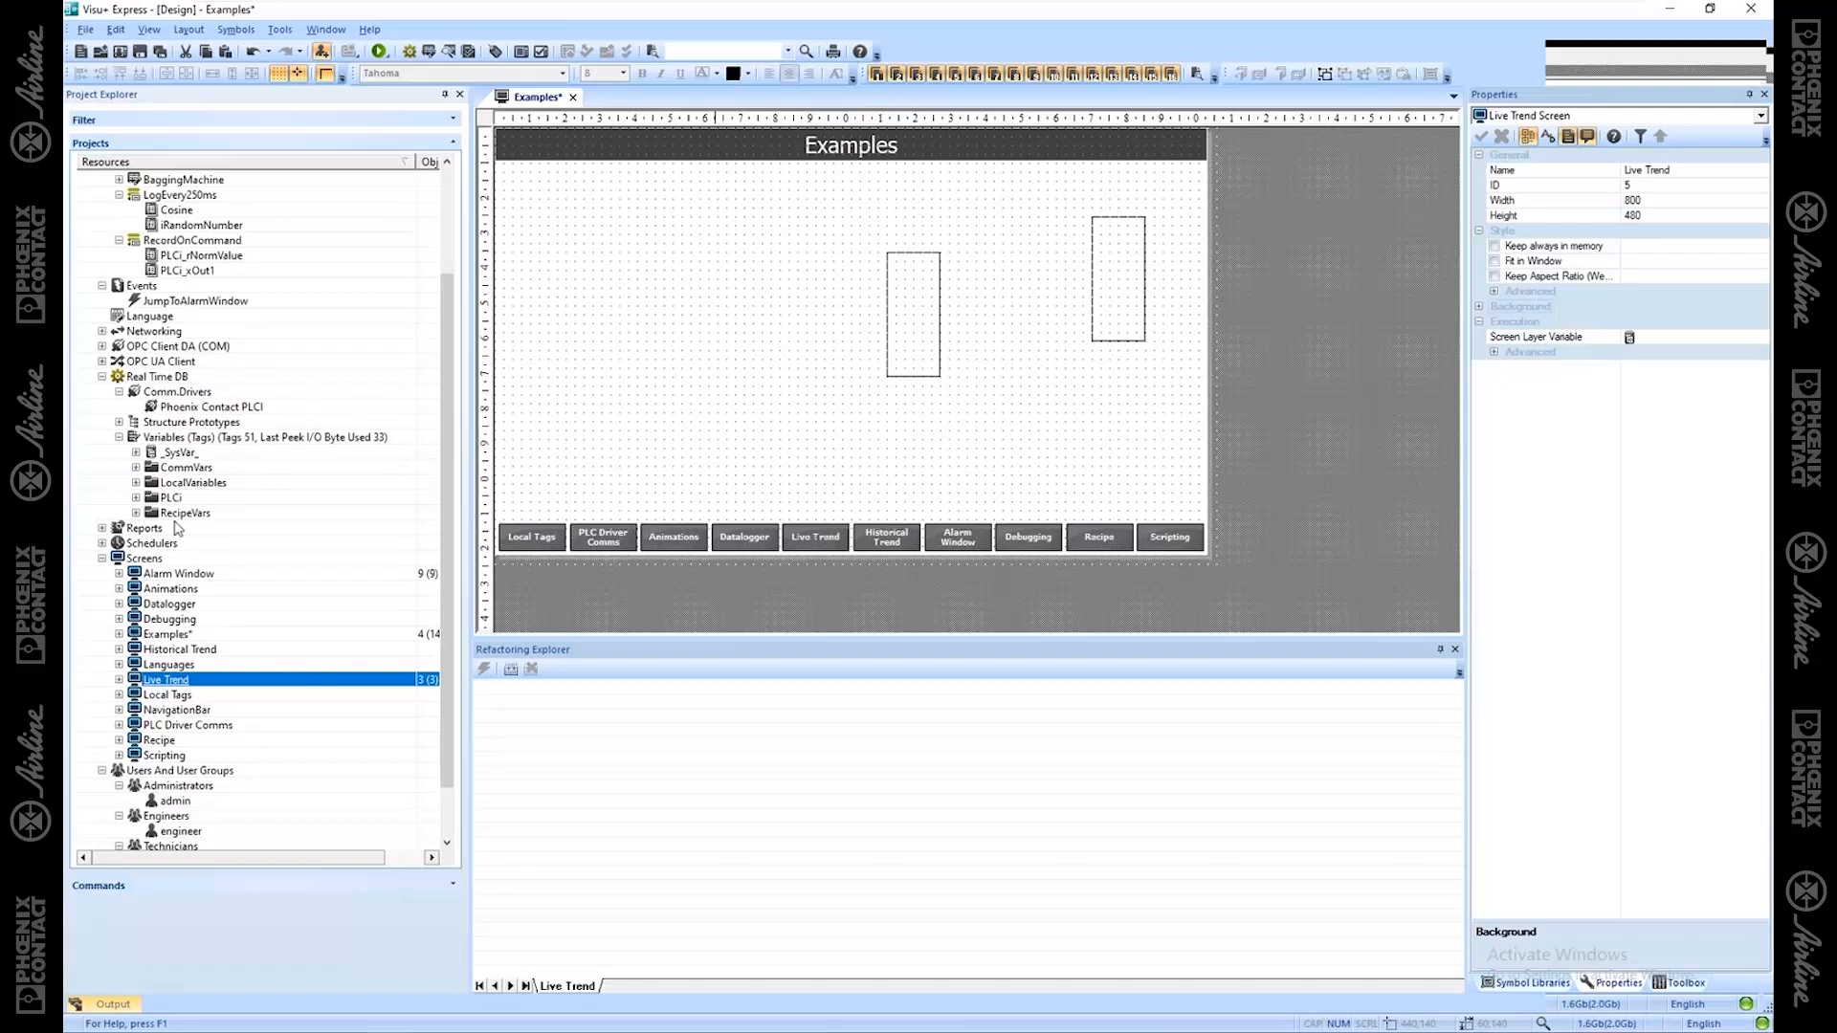
click(187, 301)
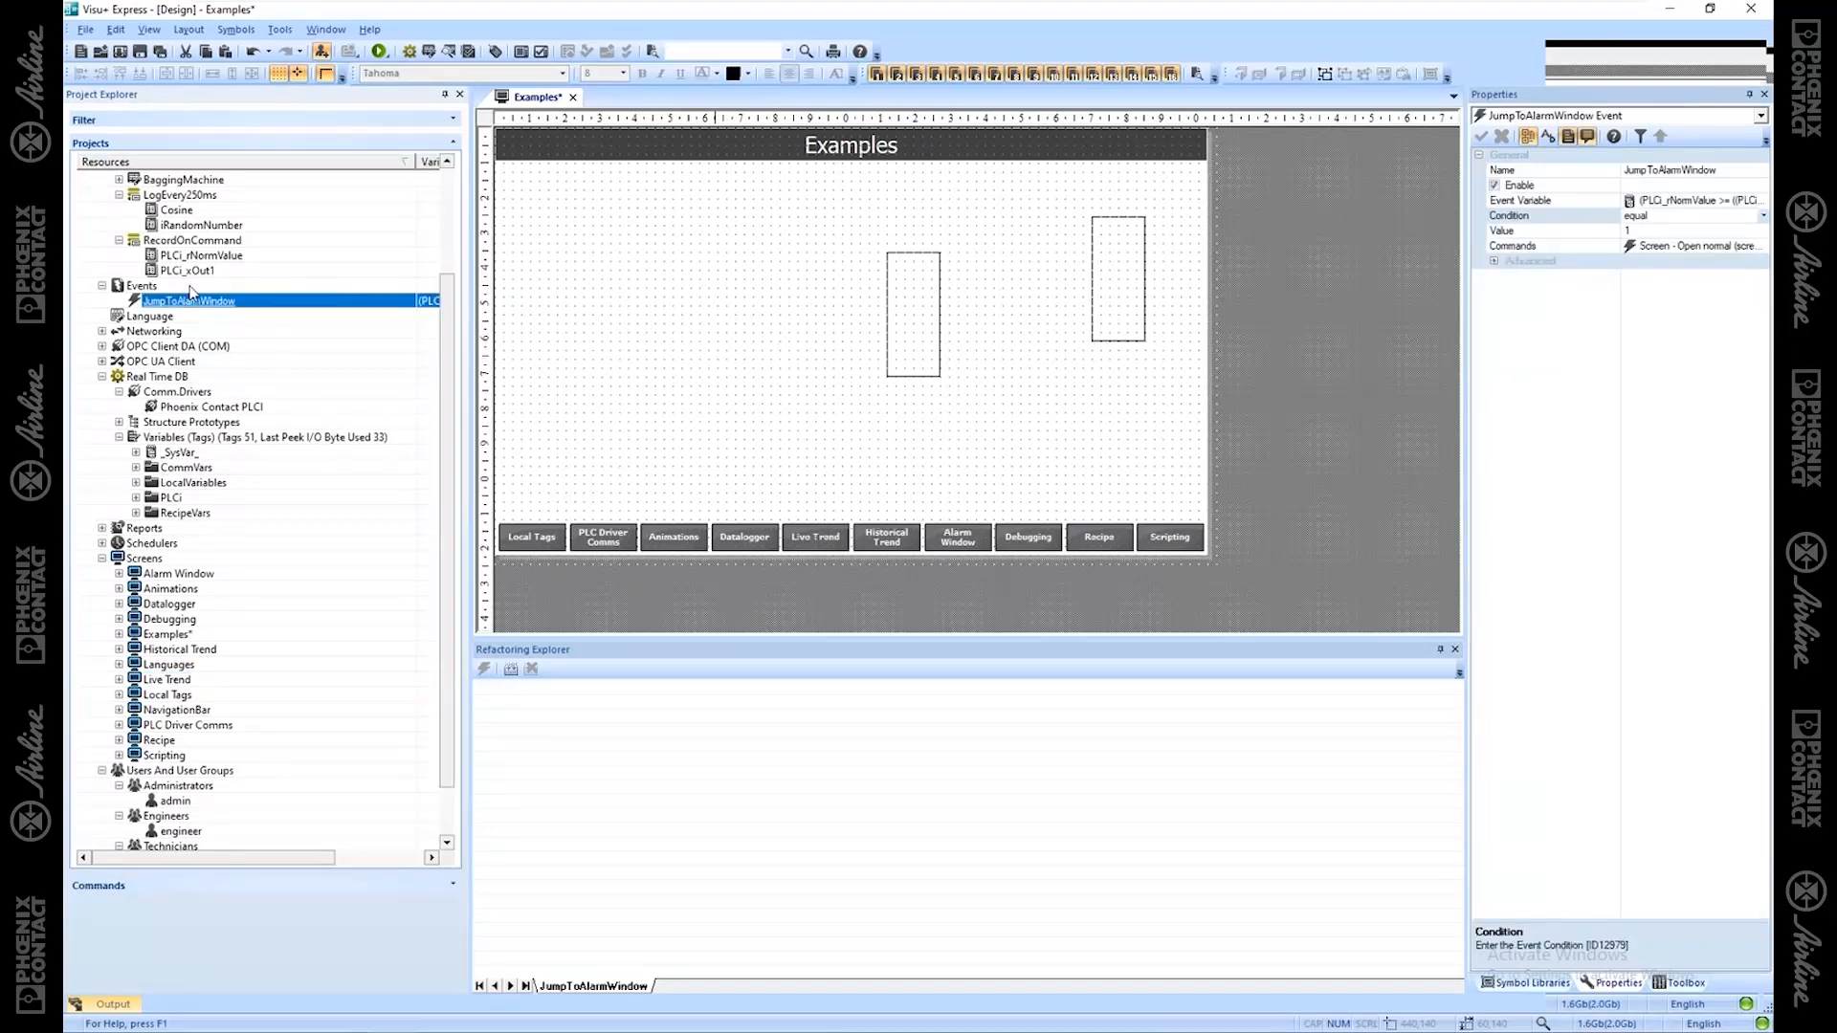
scroll(187, 325, up, 3)
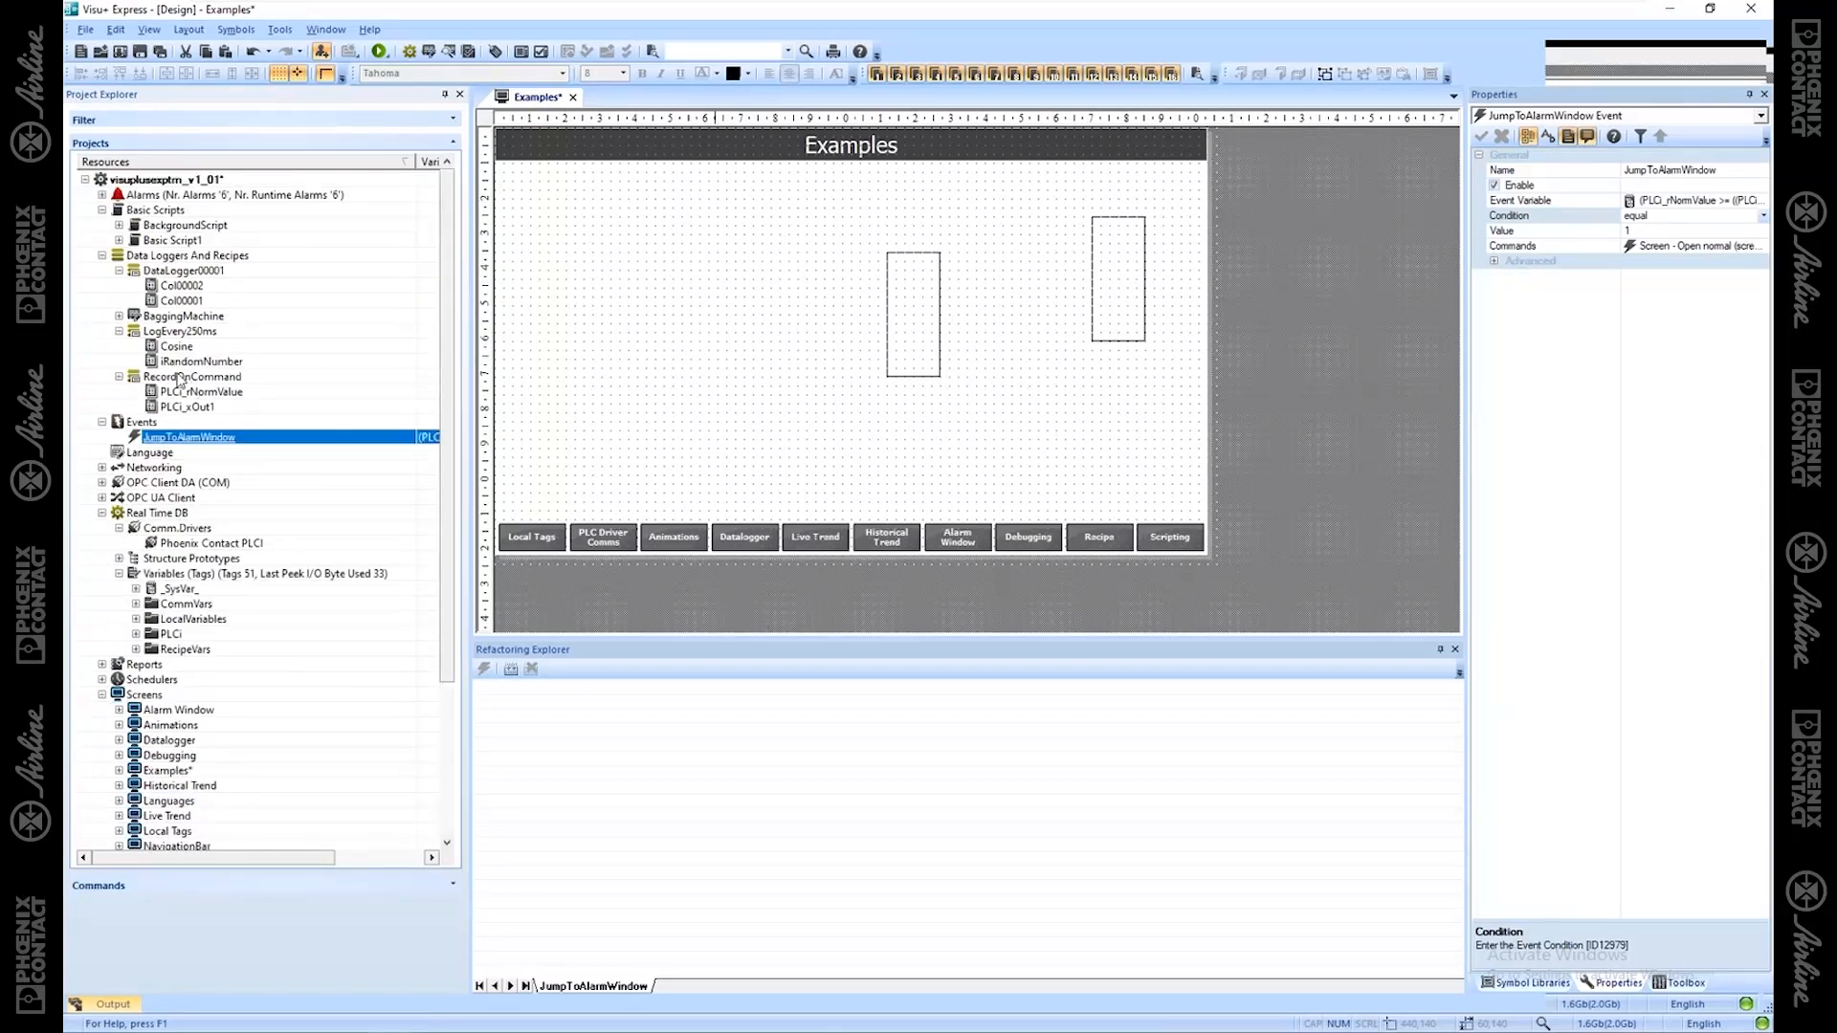
click(178, 272)
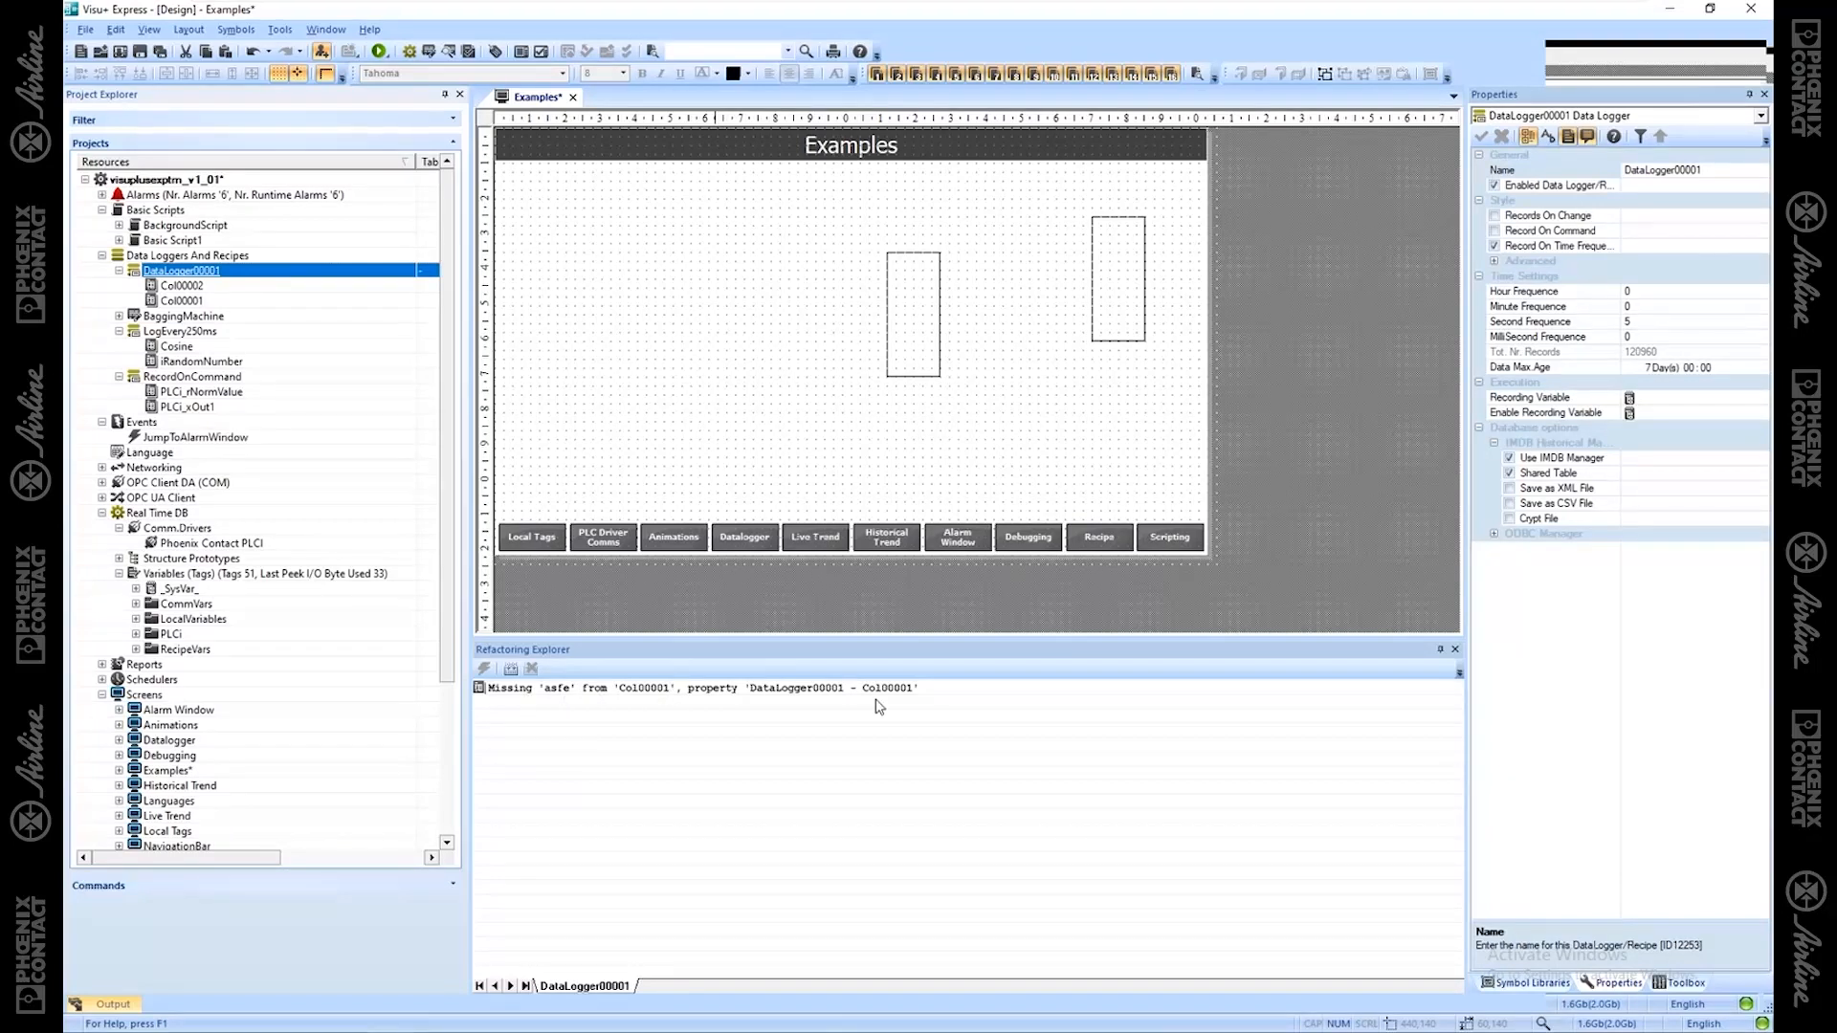
Step: Inspect the variable assigned to column Col00001 of DataLogger00001, and return to the Examples screen
click(200, 301)
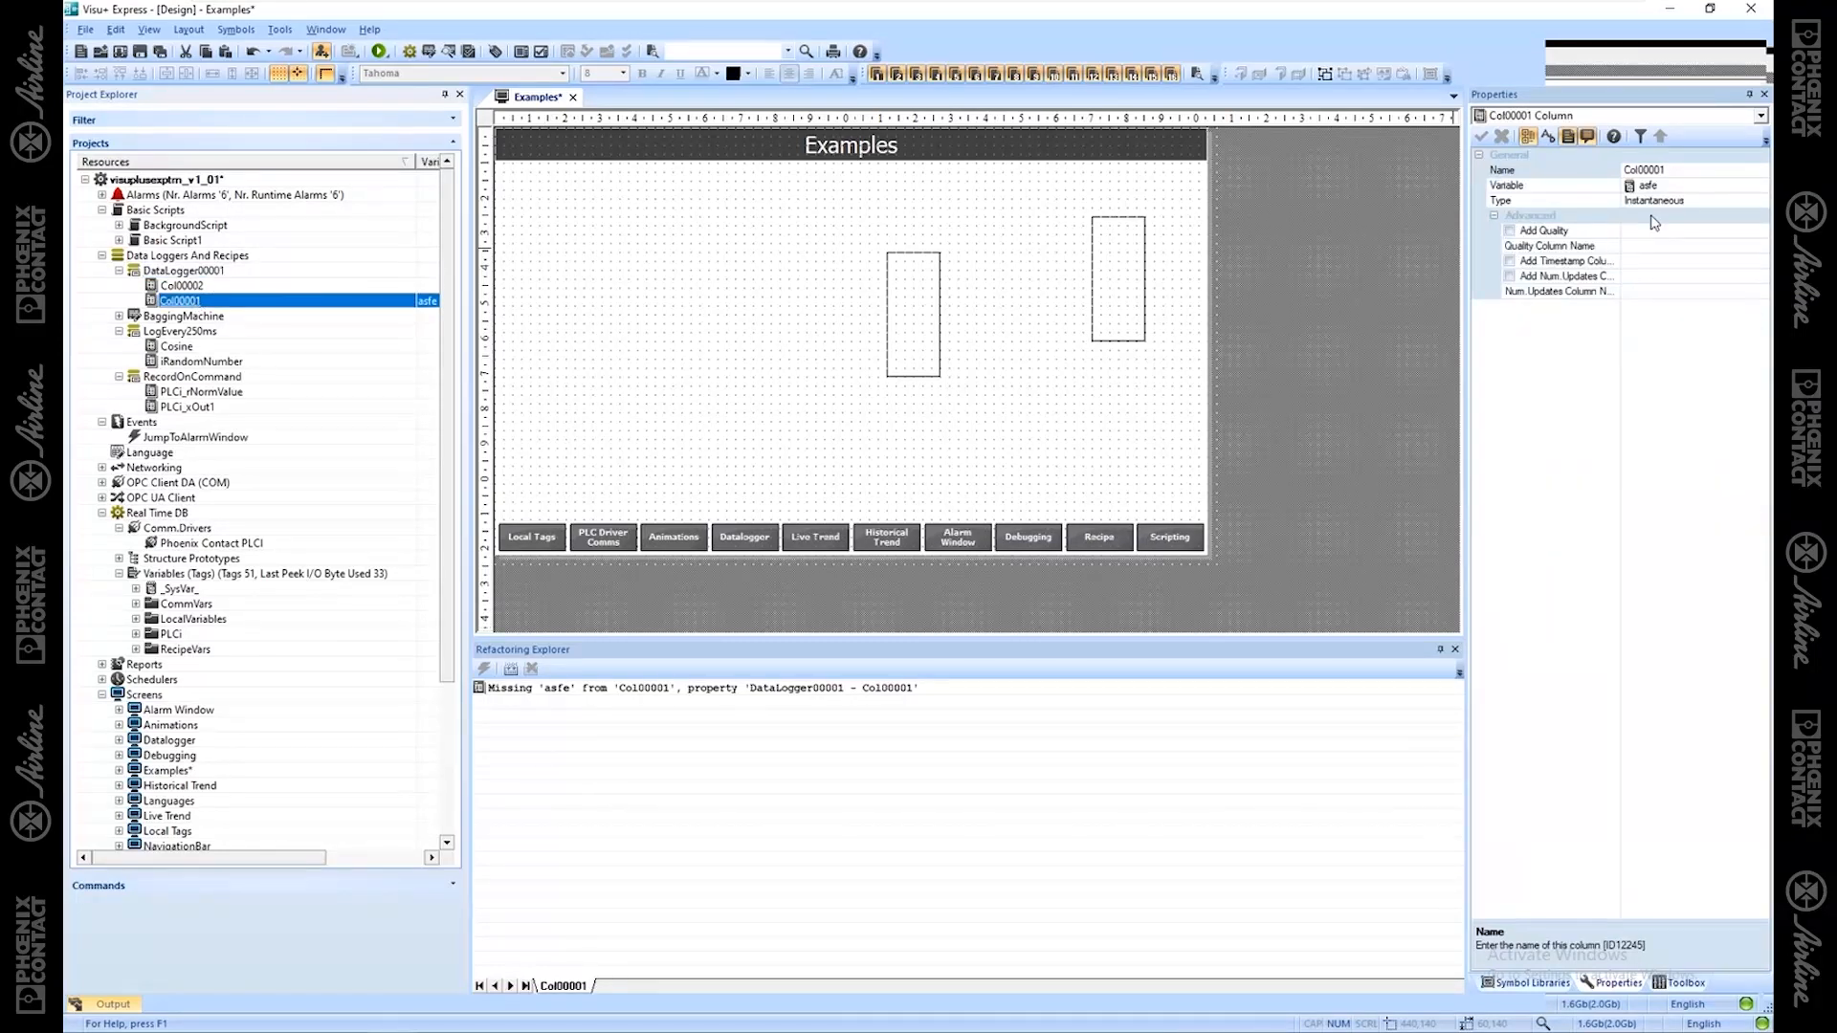
click(1656, 186)
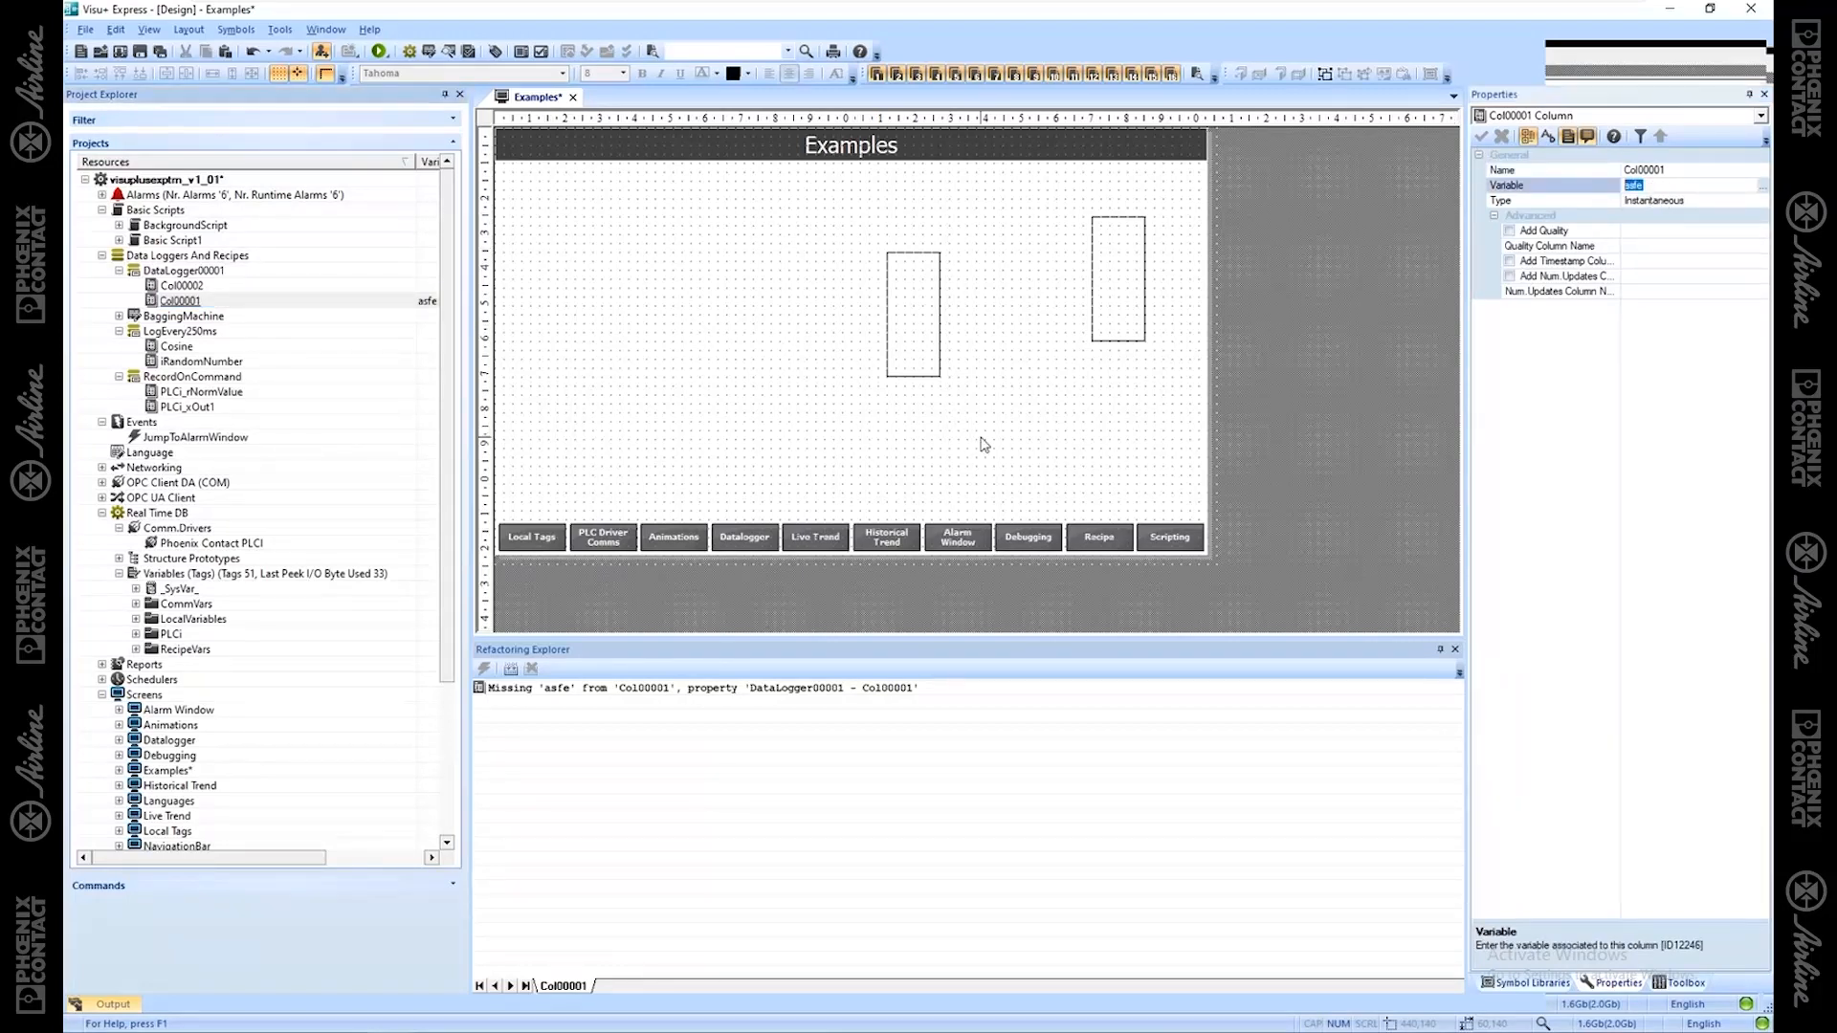
click(718, 379)
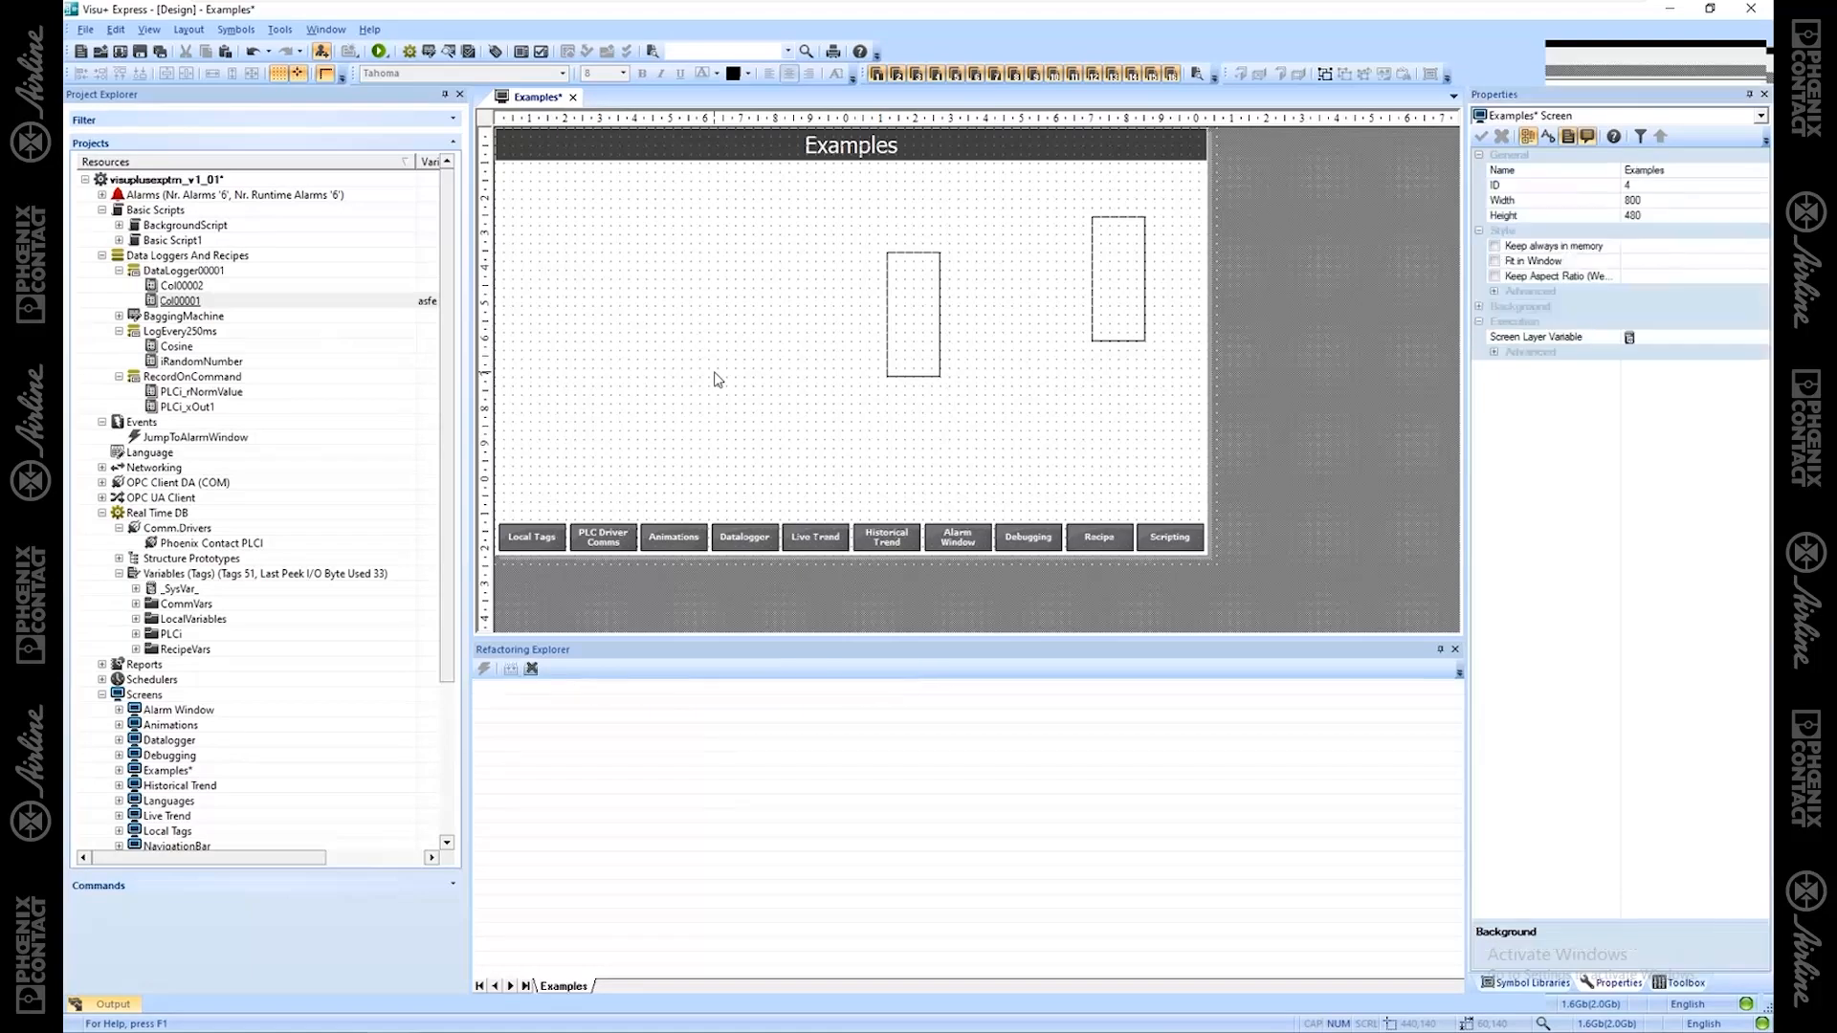
Step: Turn on Enable Visibility for Rectangle4 and assign the variable sefdsfe as its visibility condition
click(925, 352)
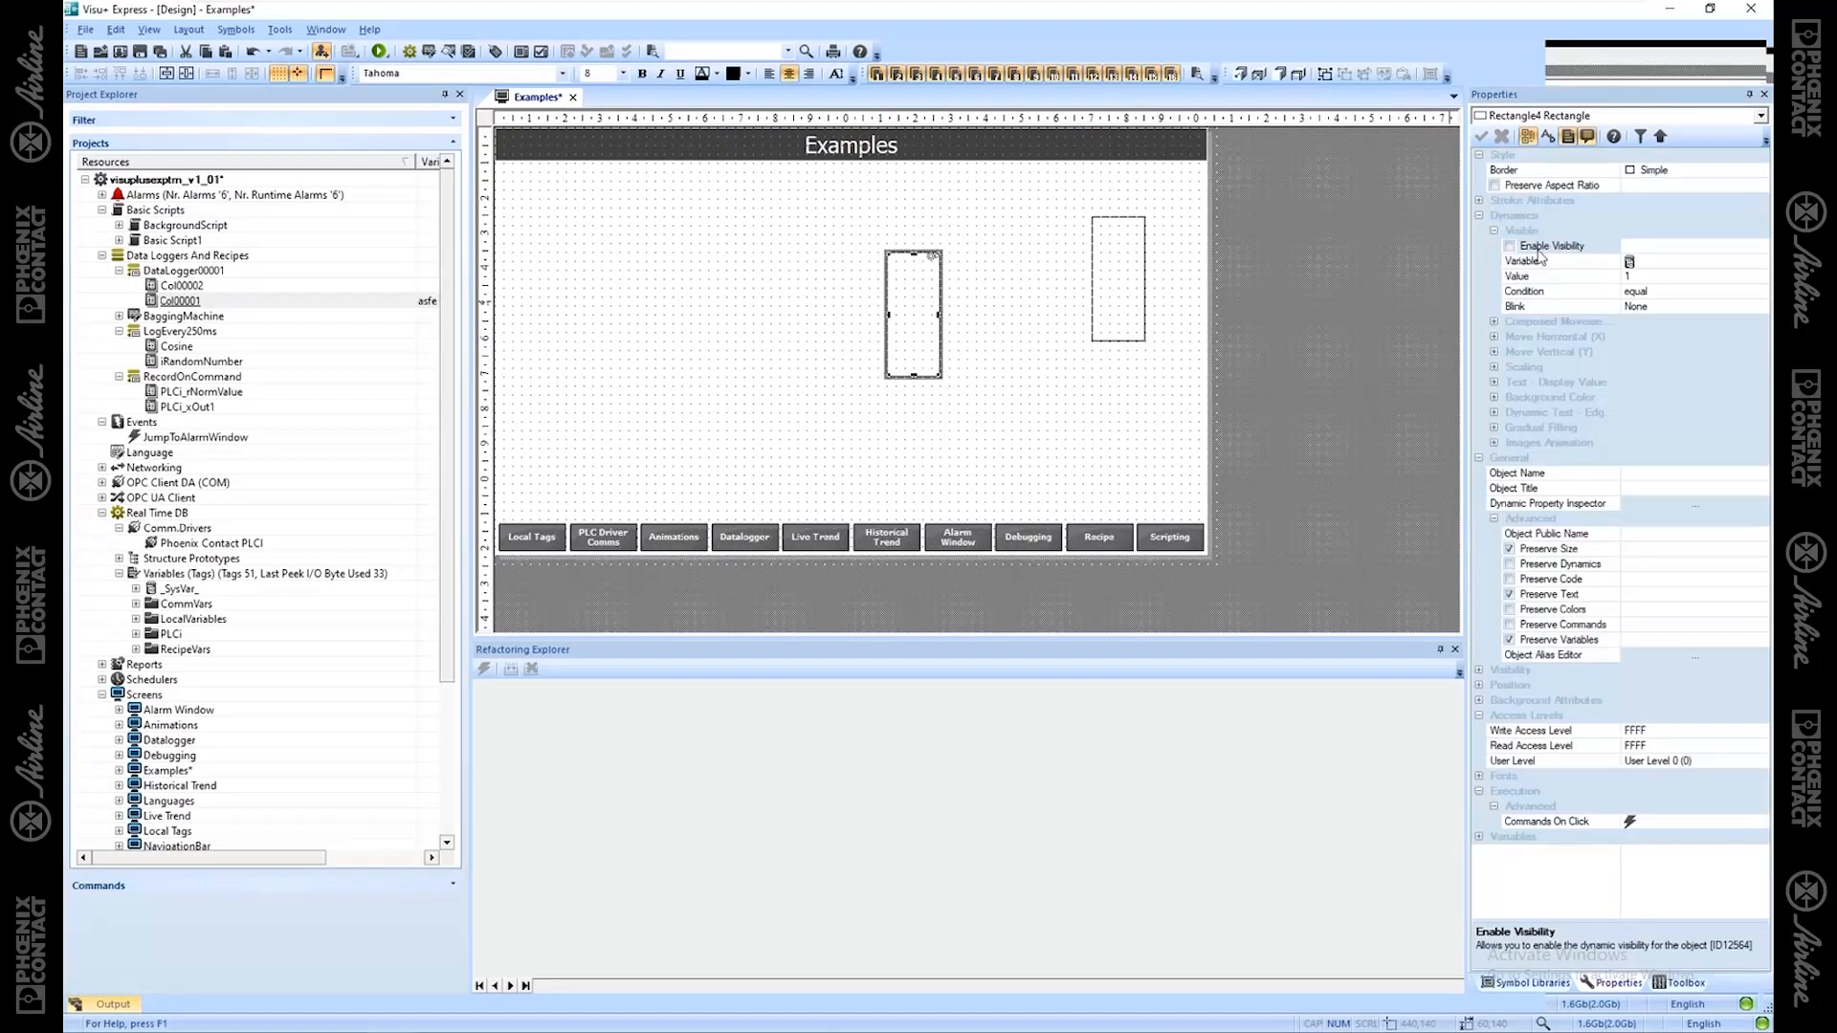
click(1538, 250)
click(1627, 261)
text(sefdsfe)
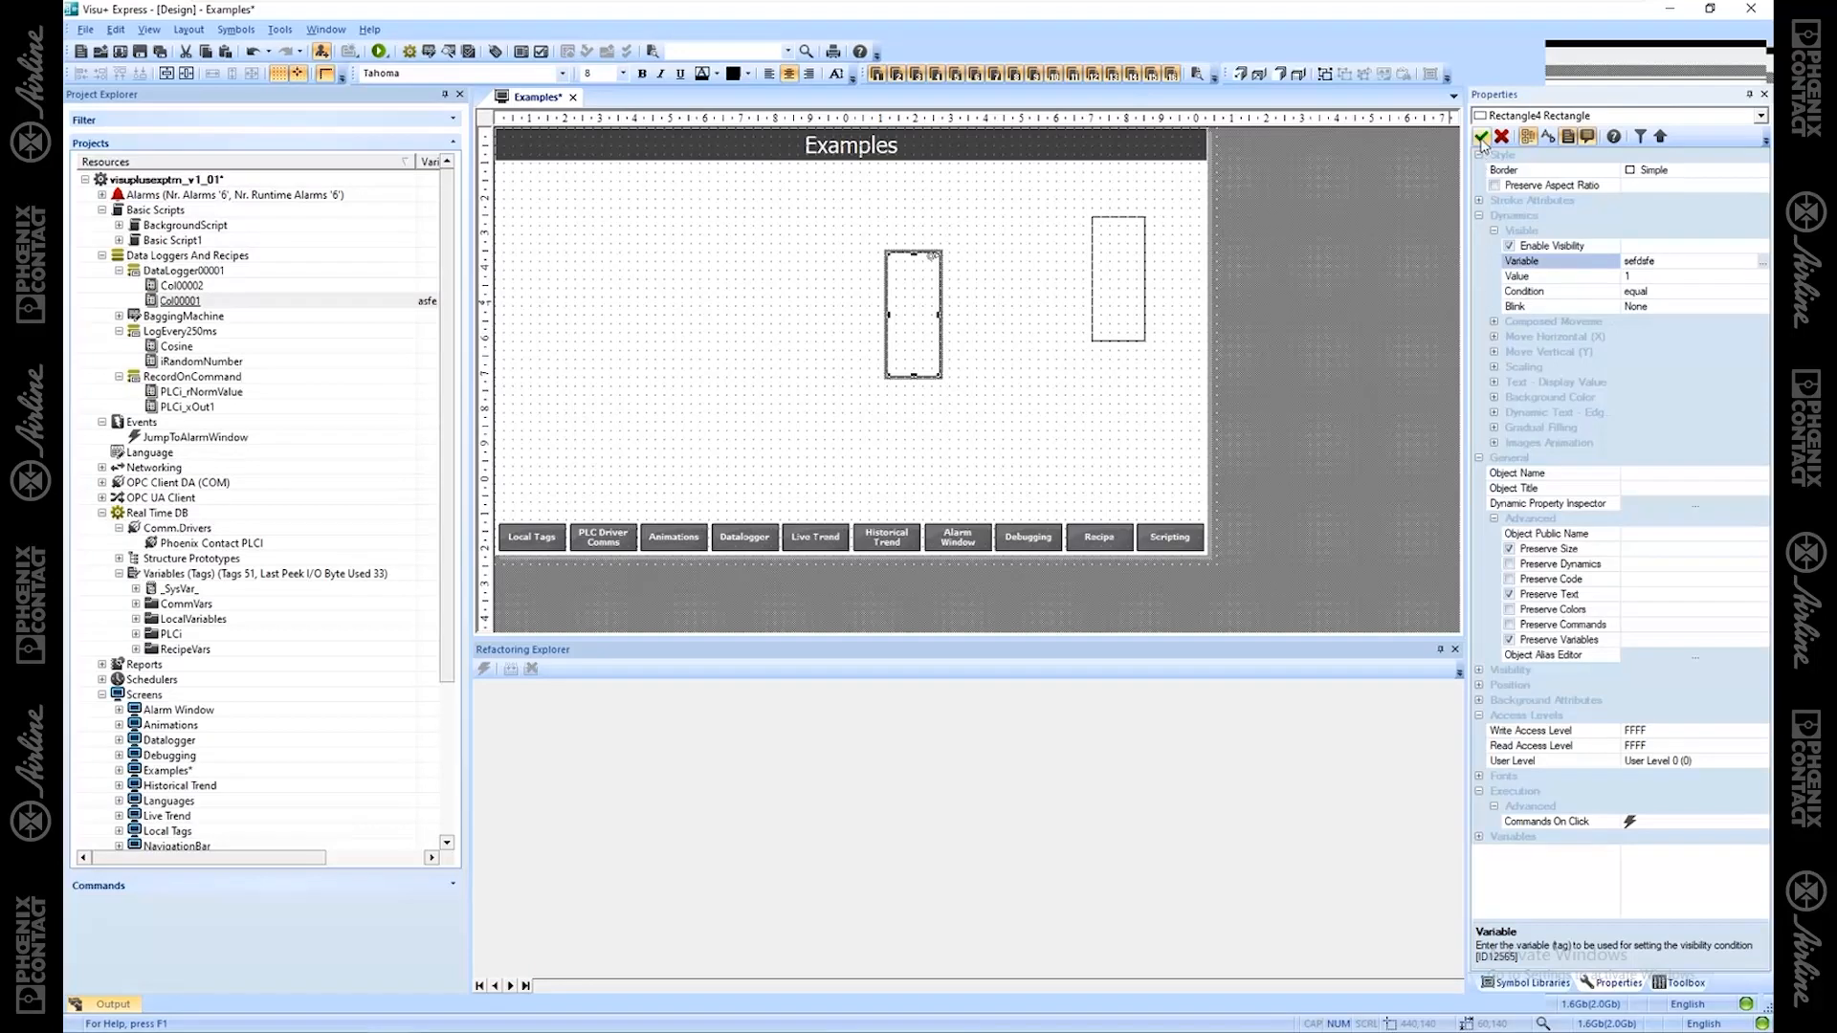
click(1481, 137)
Step: Move Rectangle3 outside the right boundary of the Examples screen
click(1074, 360)
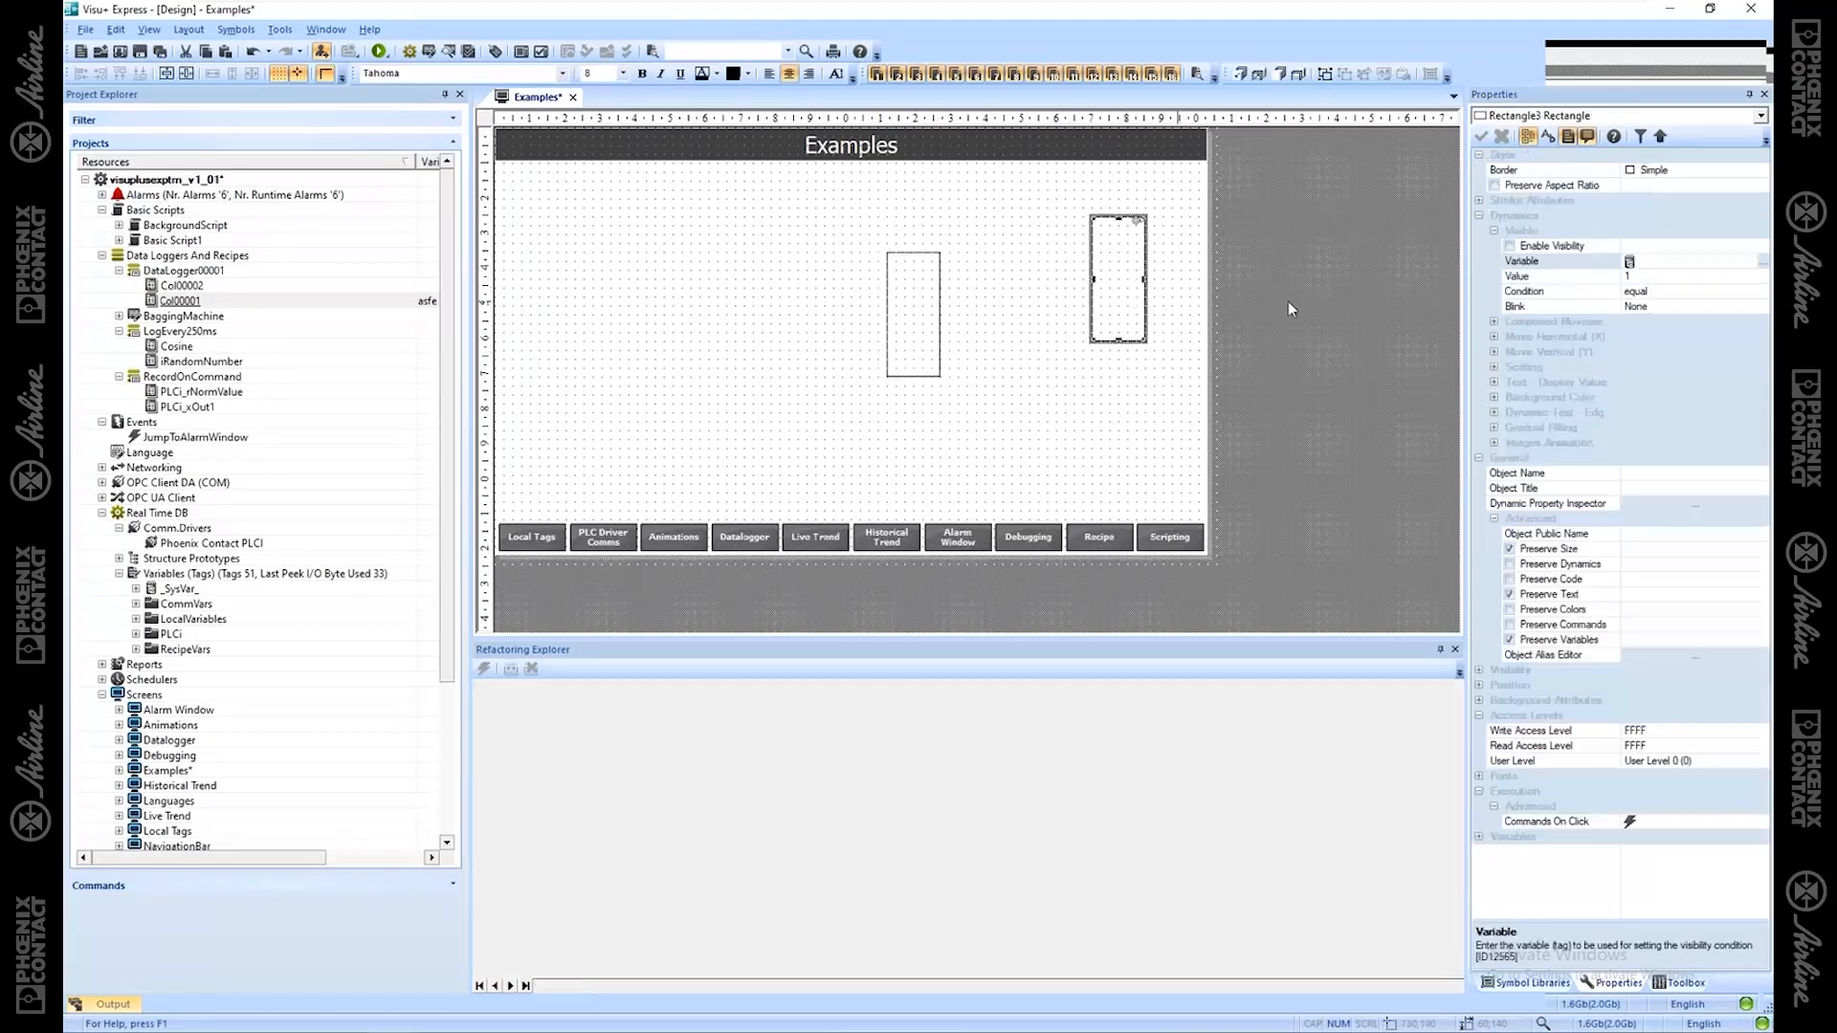
drag(1138, 294, 1326, 294)
click(968, 369)
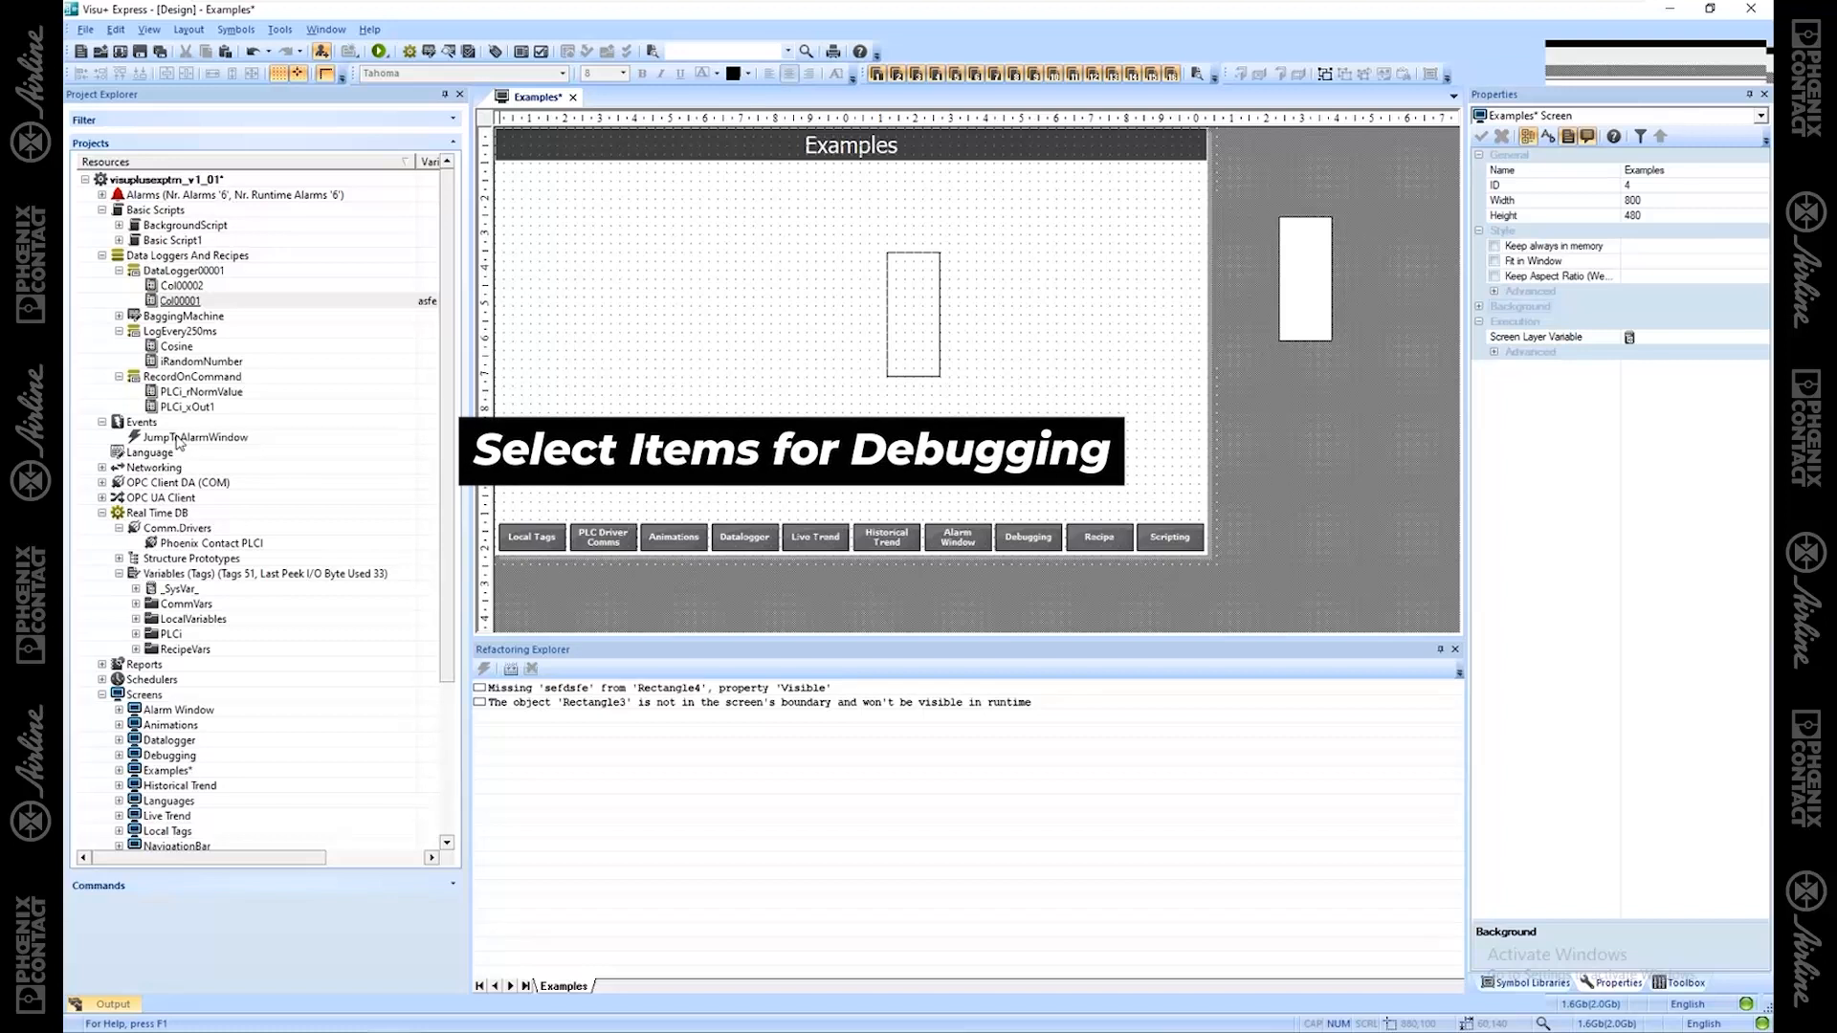
Step: Check Basic Script1 for refactoring issues and save the project
click(176, 242)
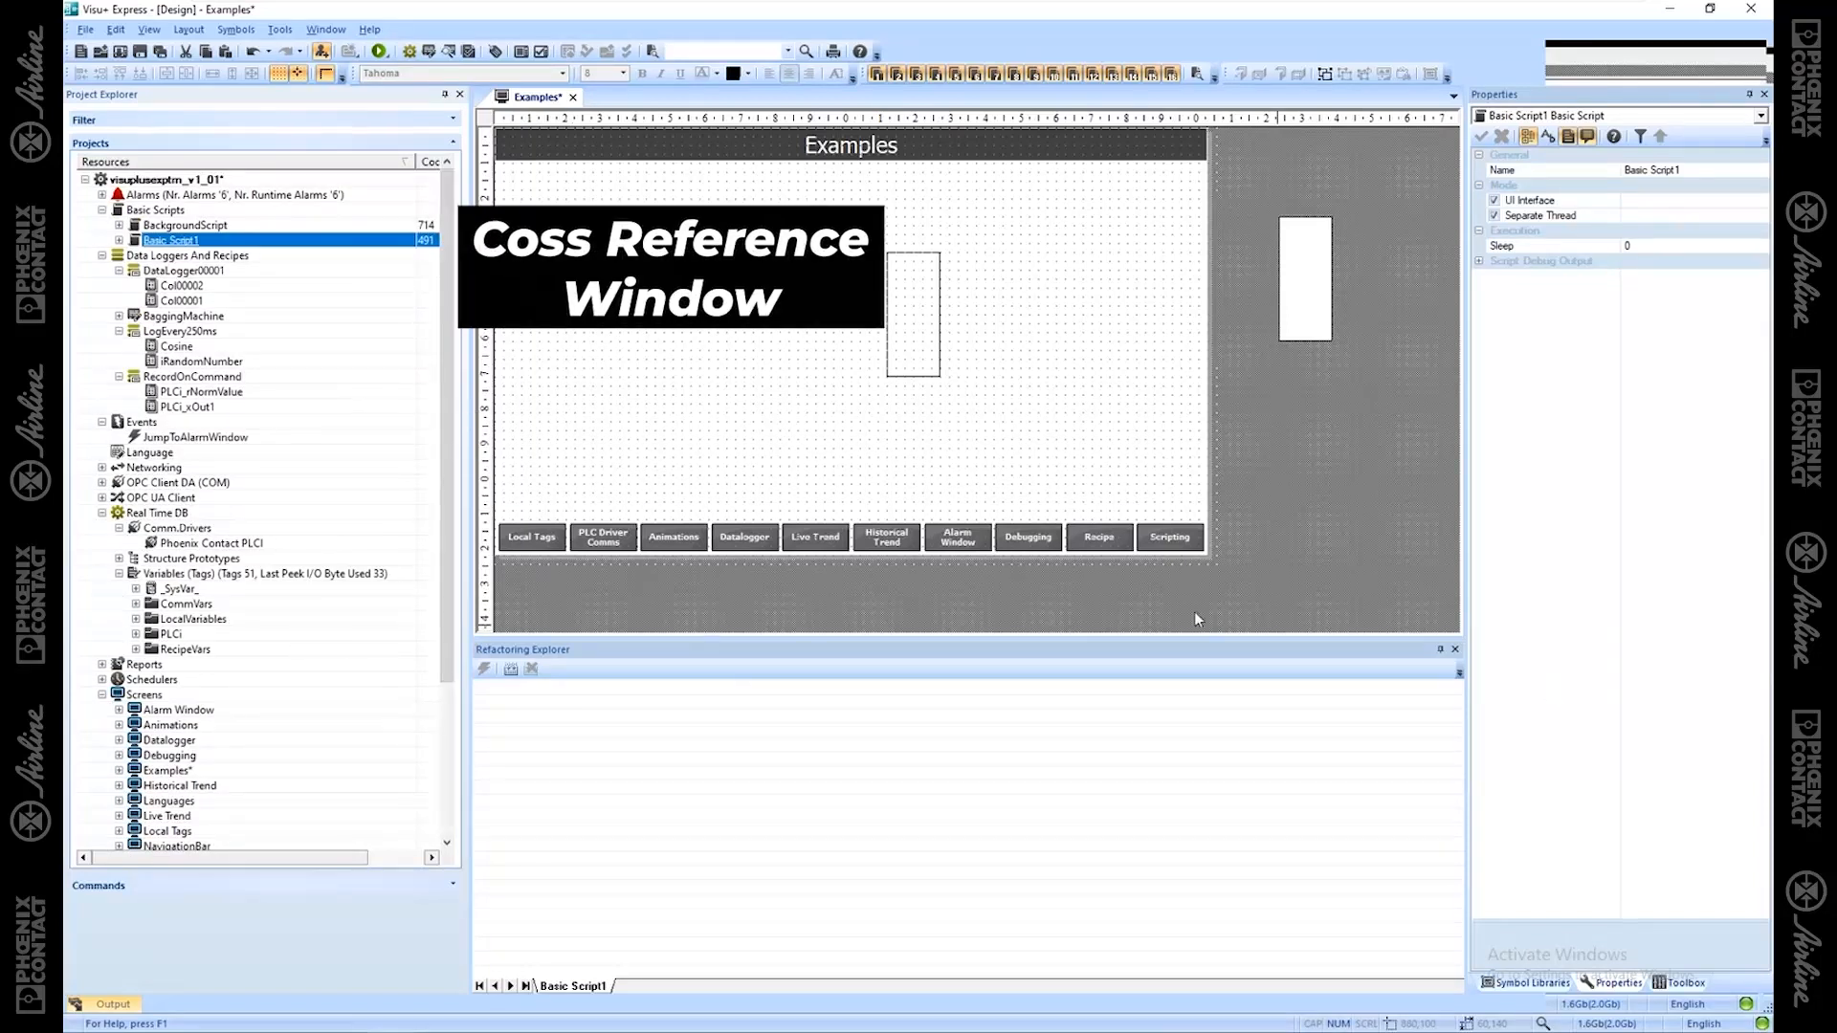
click(718, 412)
click(160, 51)
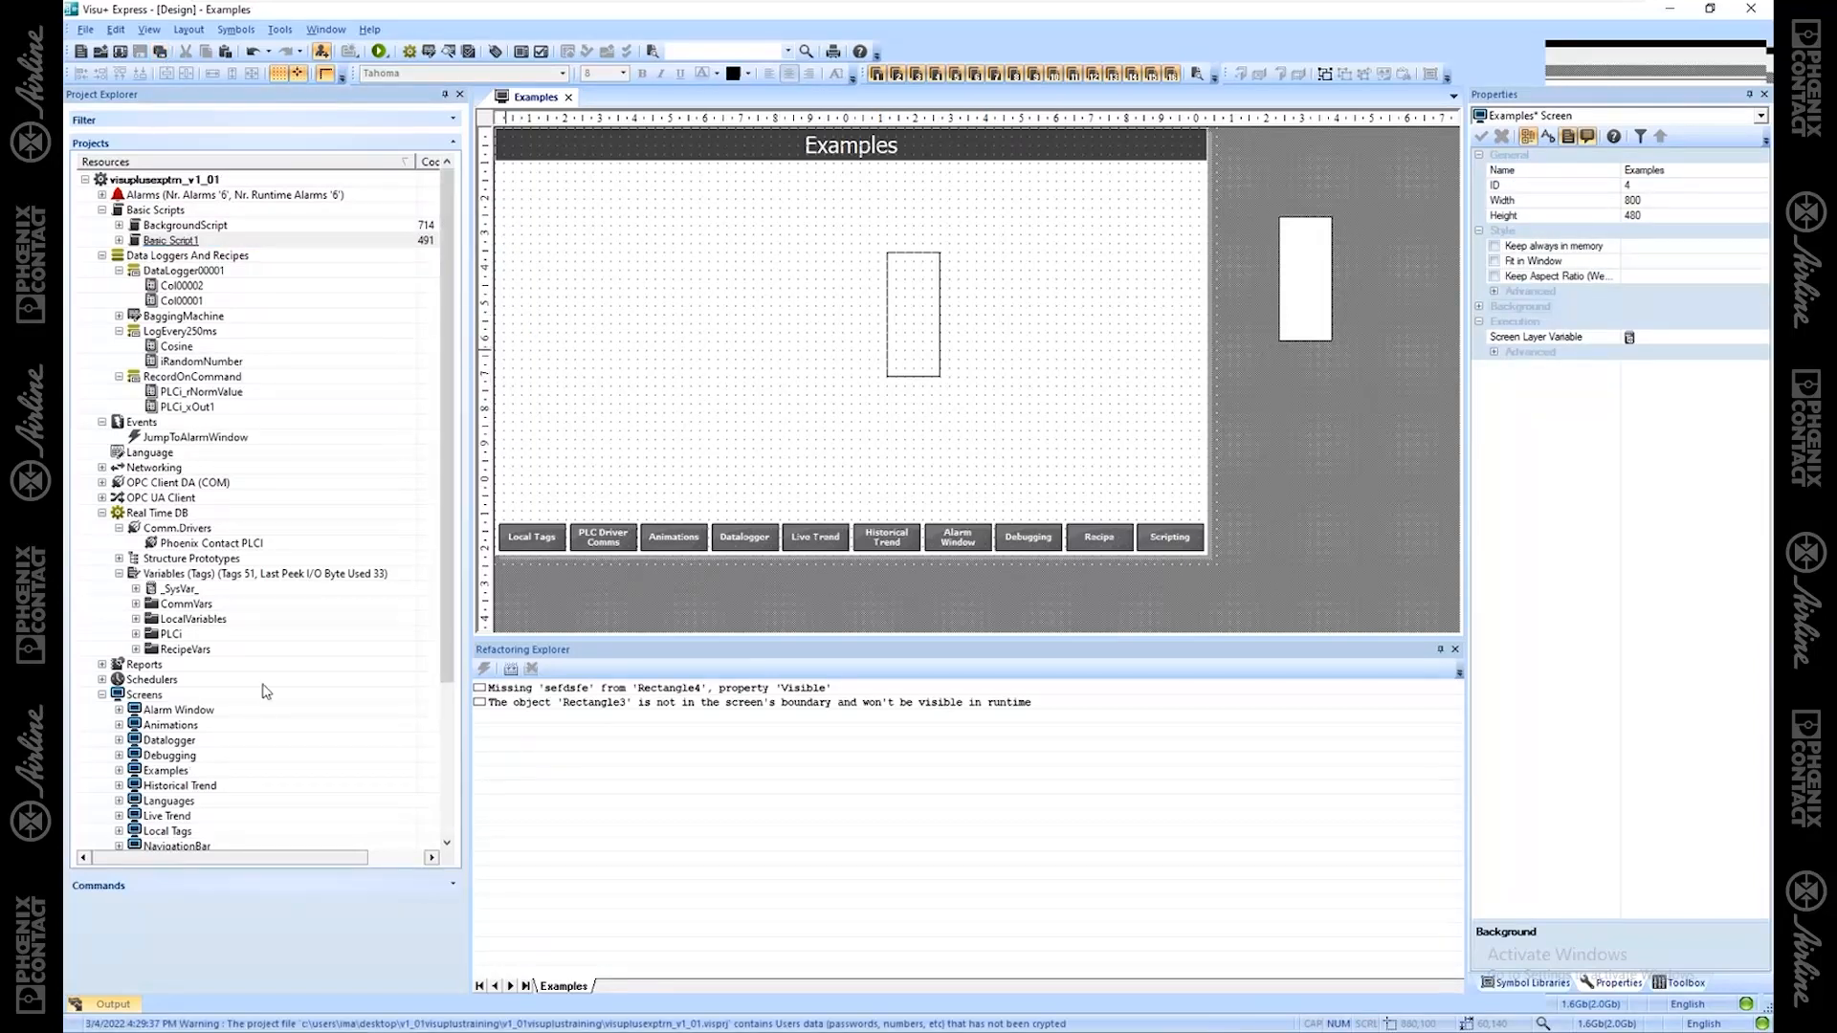
Step: Compile the cross reference for the Variables (Tags) group under Real Time DB and close the Refactoring Explorer
click(260, 699)
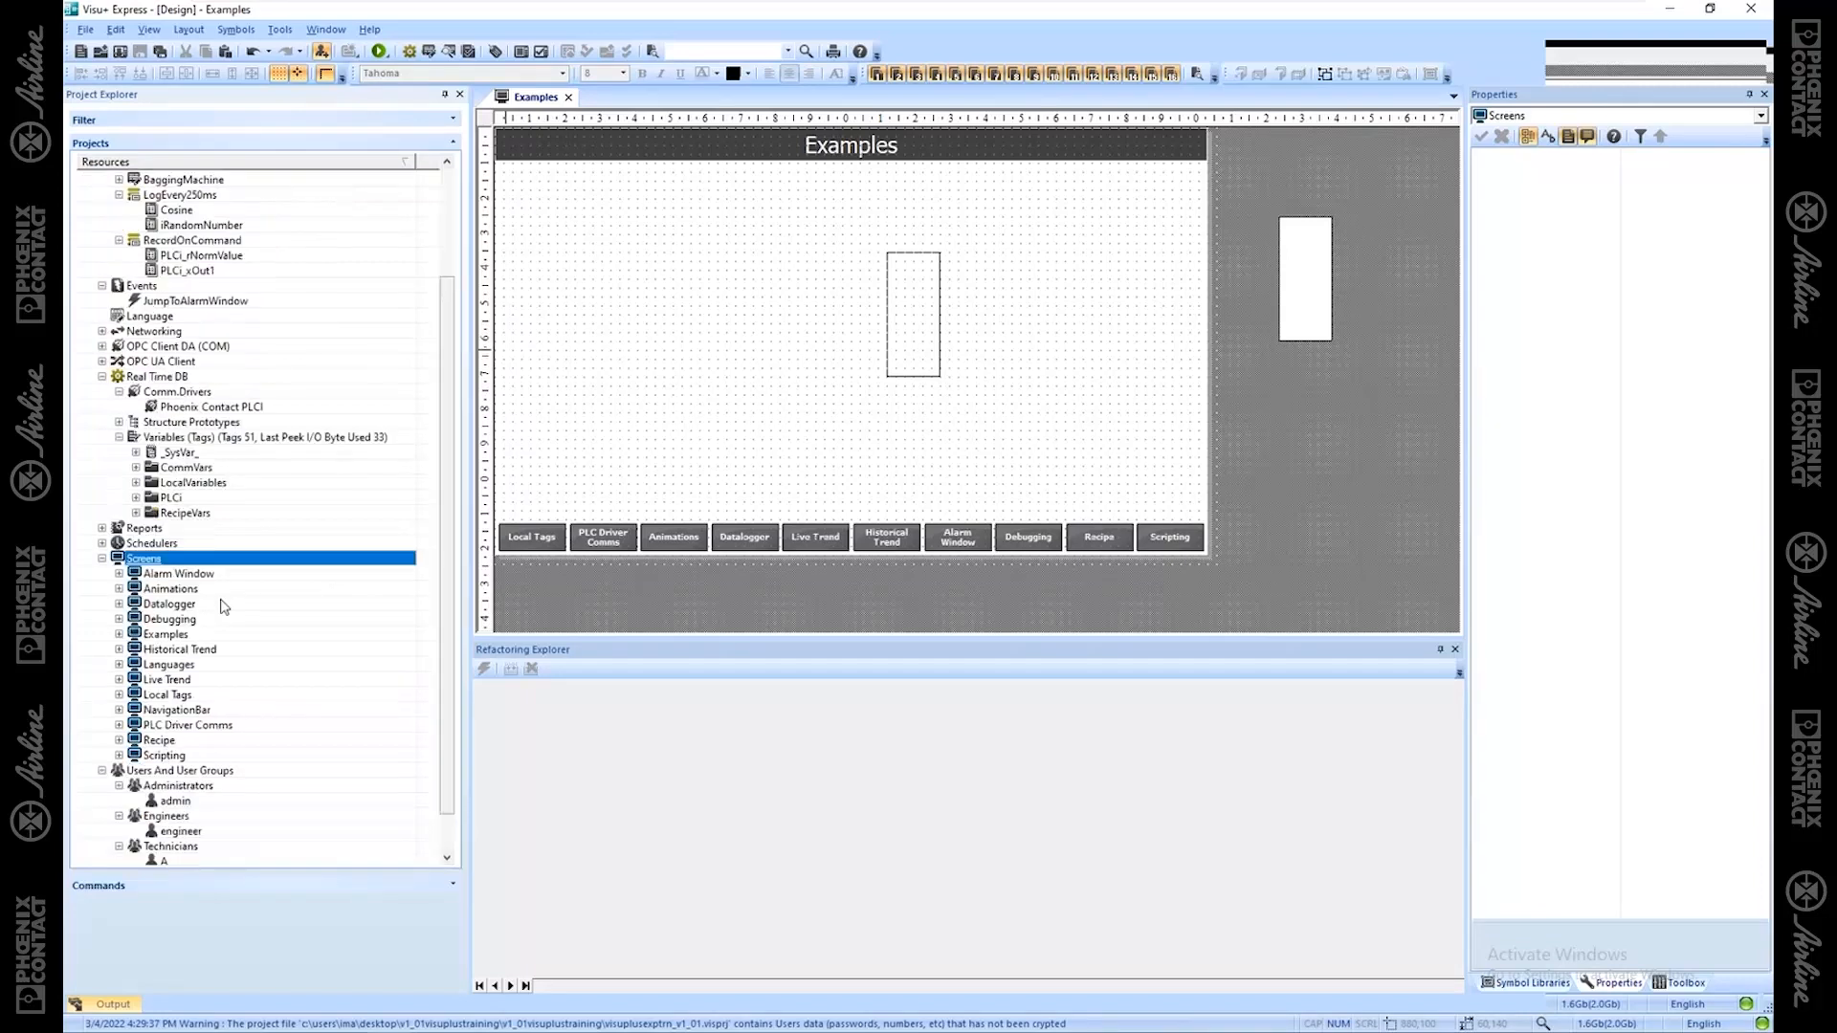
scroll(222, 609, down, 4)
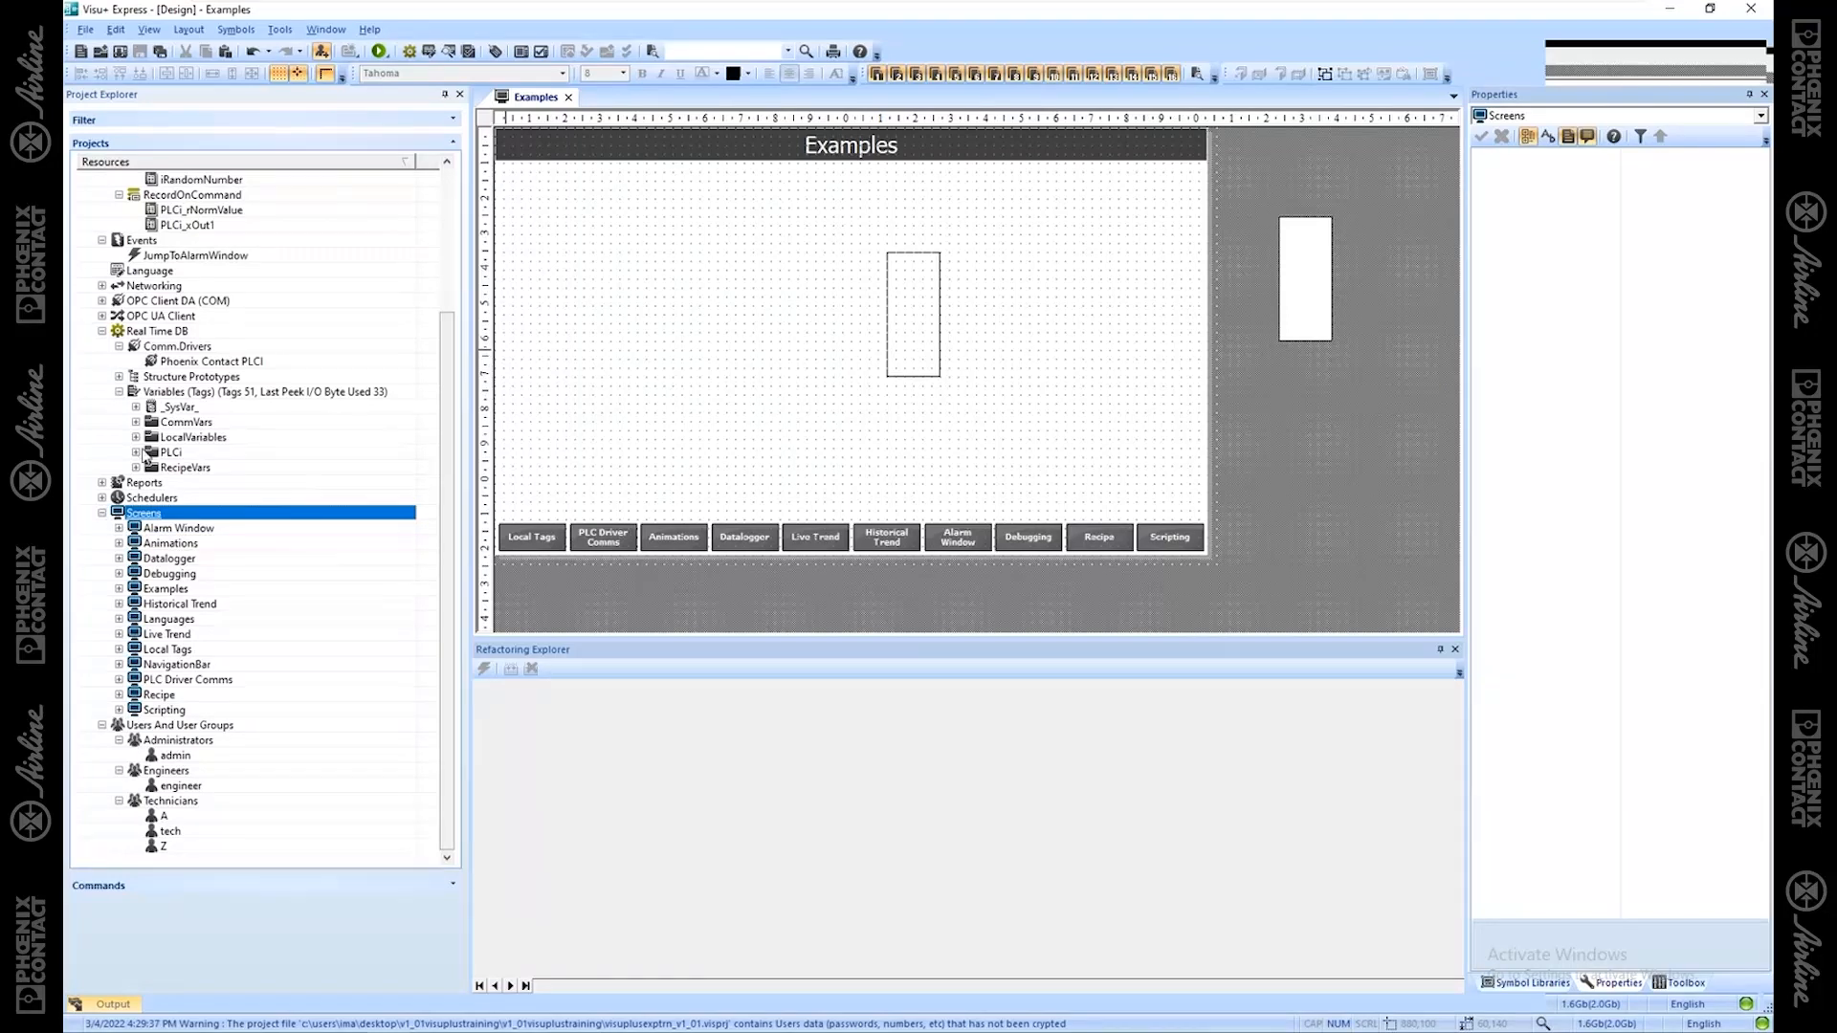
click(161, 333)
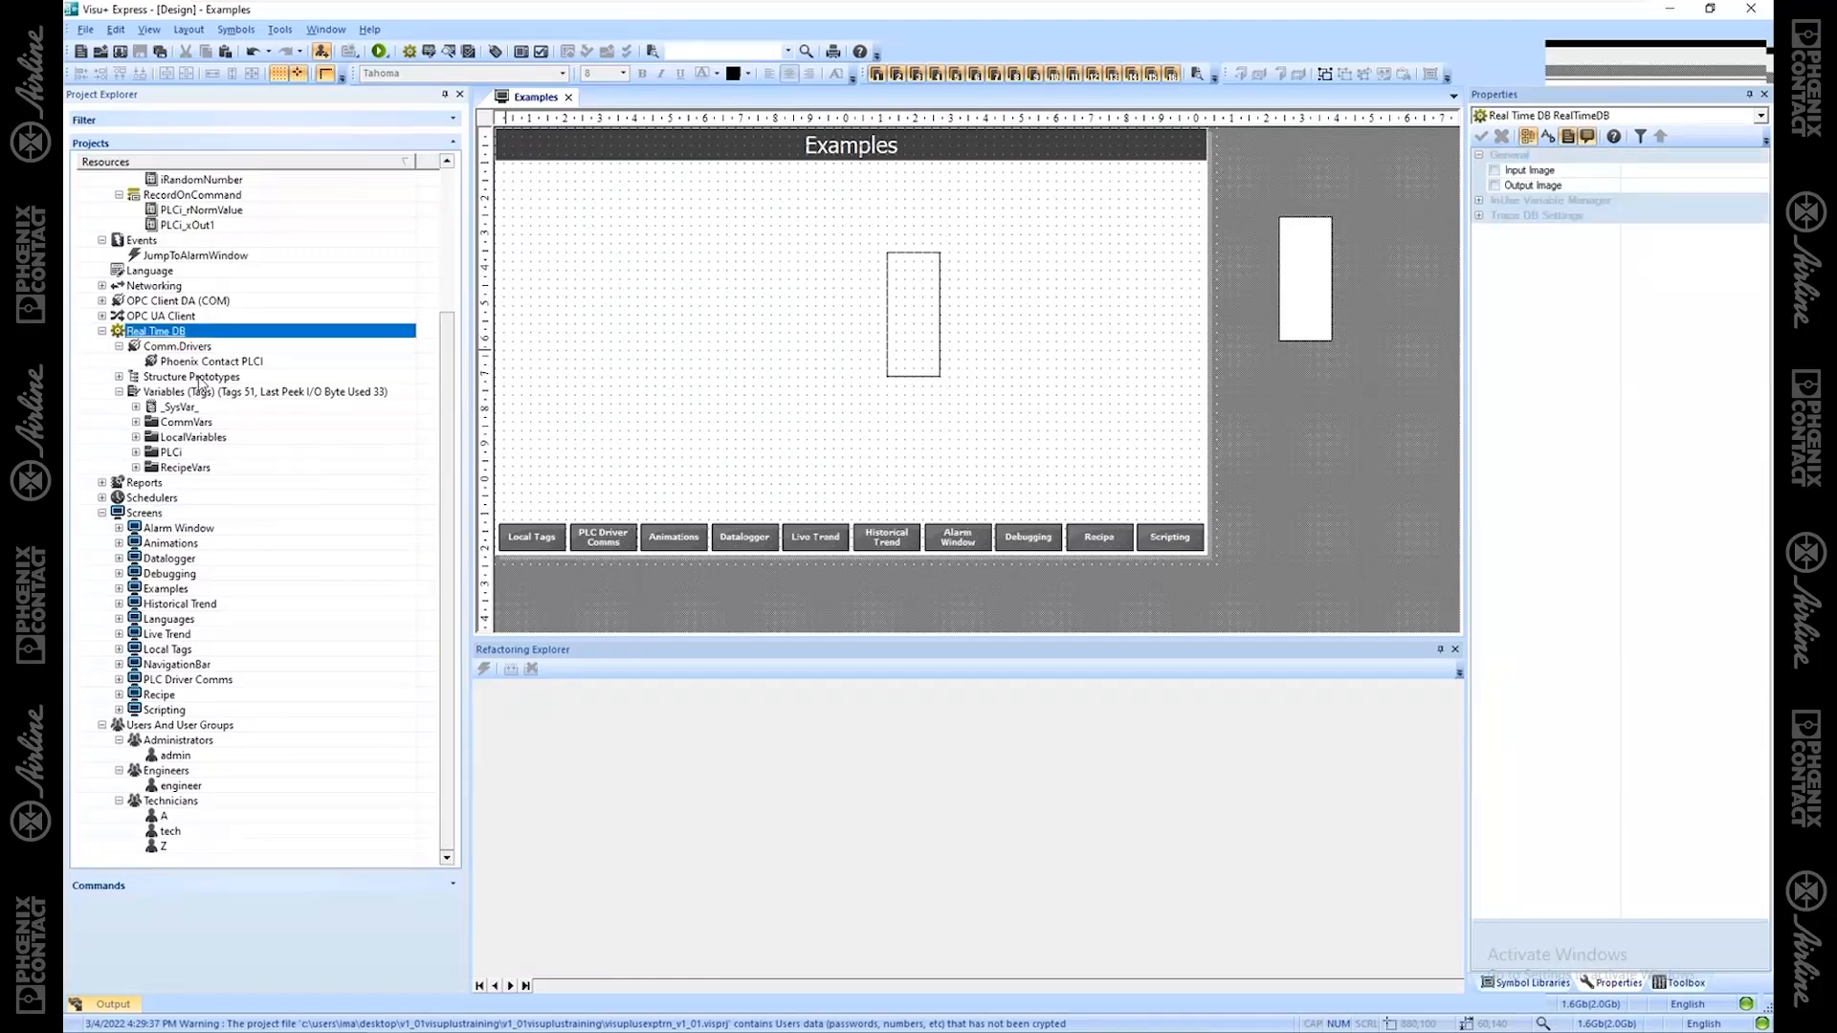
right_click(215, 393)
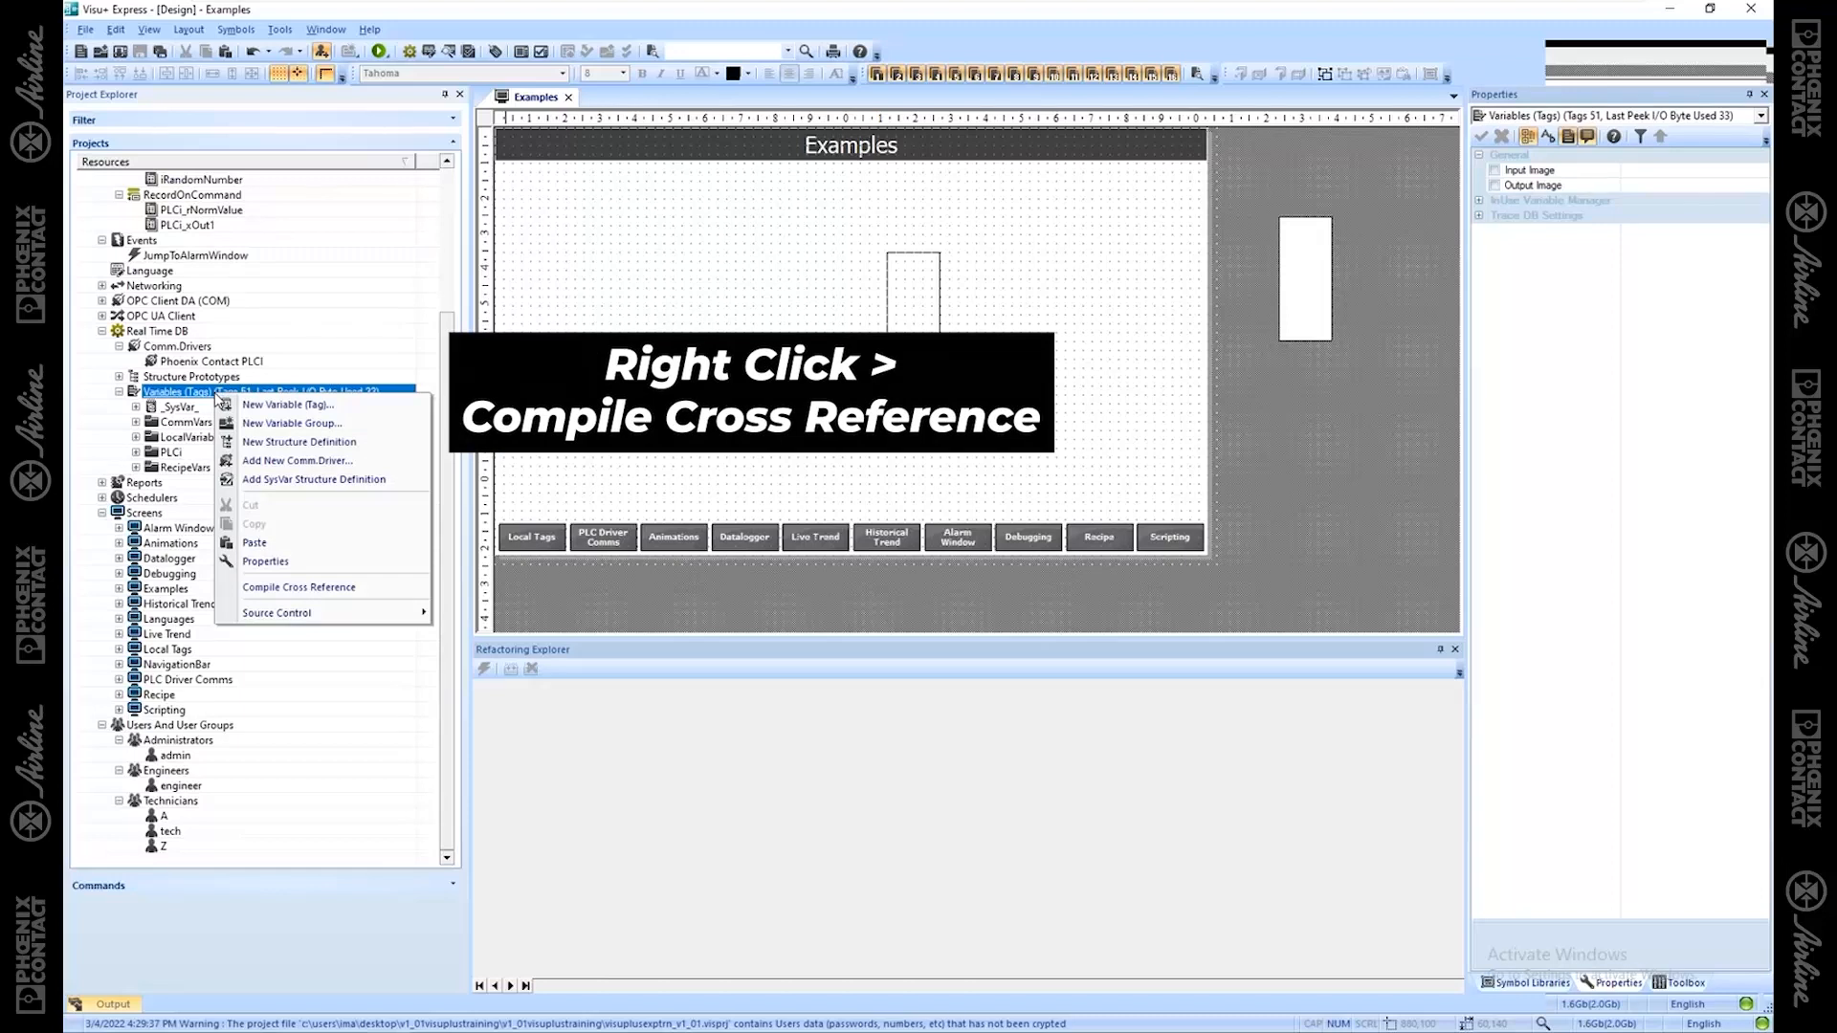
click(321, 588)
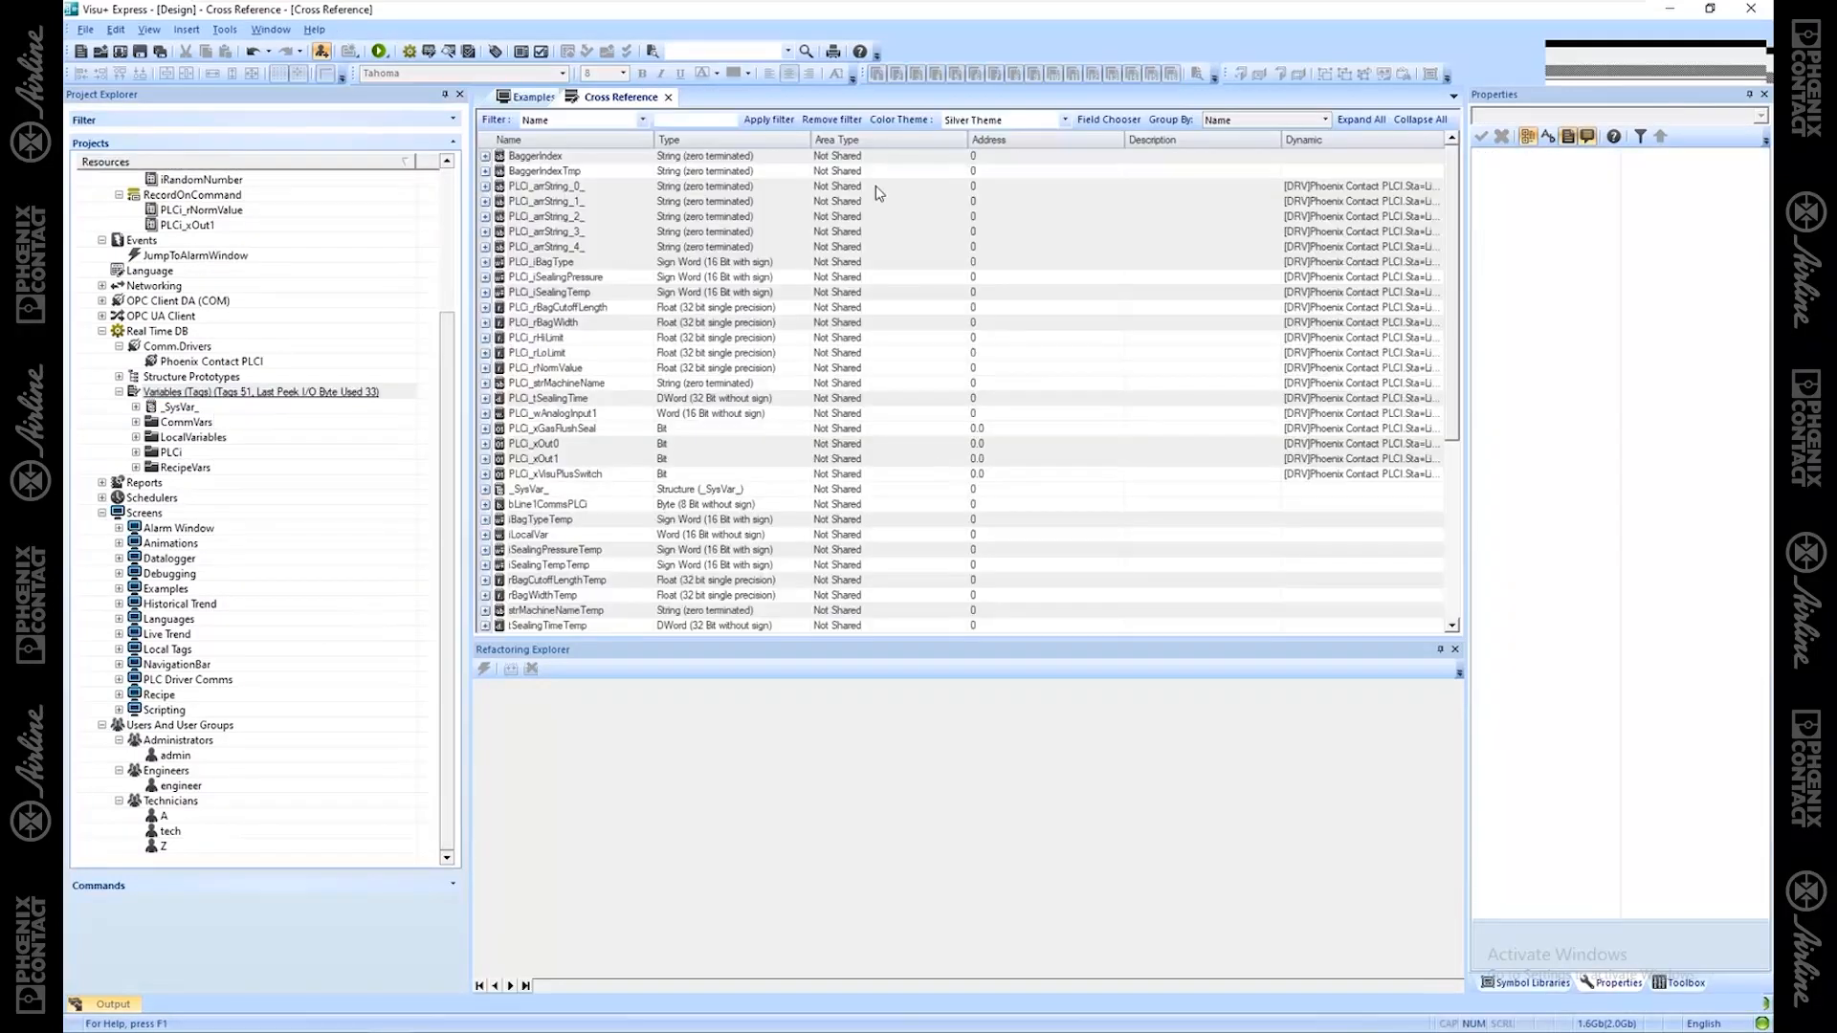
click(1456, 650)
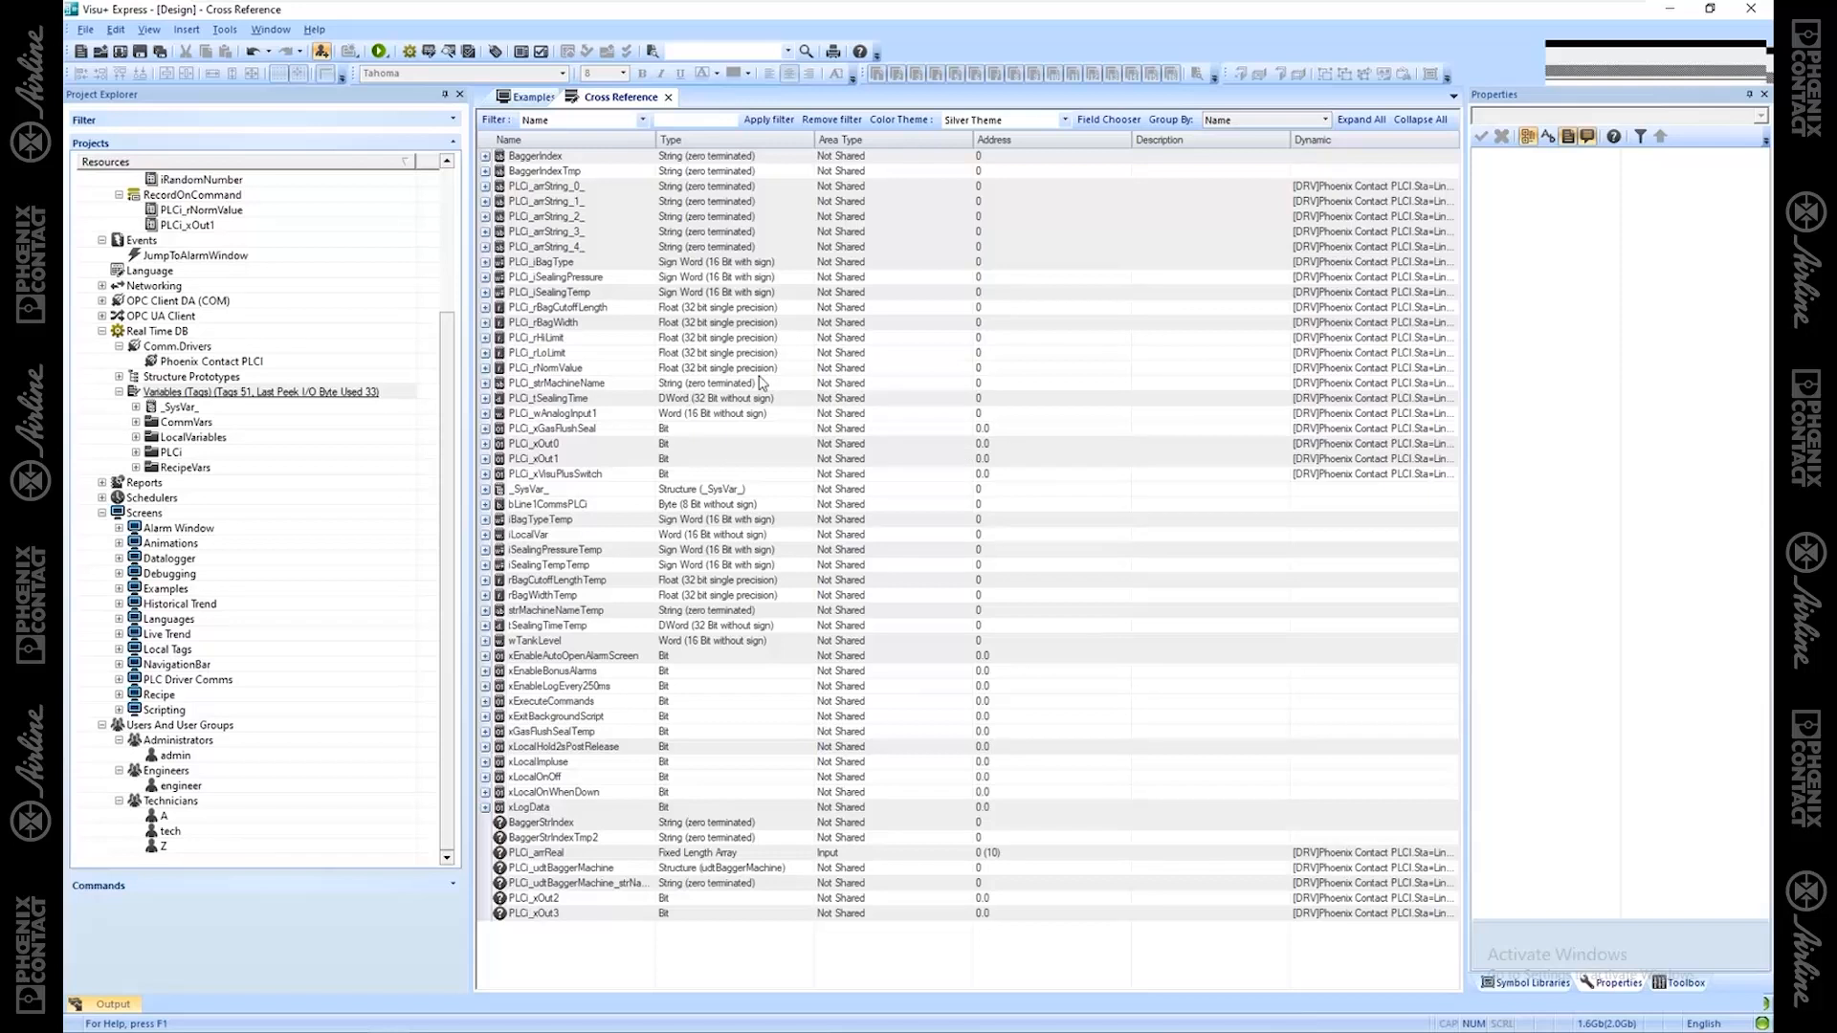
Step: Filter the cross-reference list by name for variables ending in HiLimit, using the wildcard filter *HiLimit
click(712, 116)
click(545, 339)
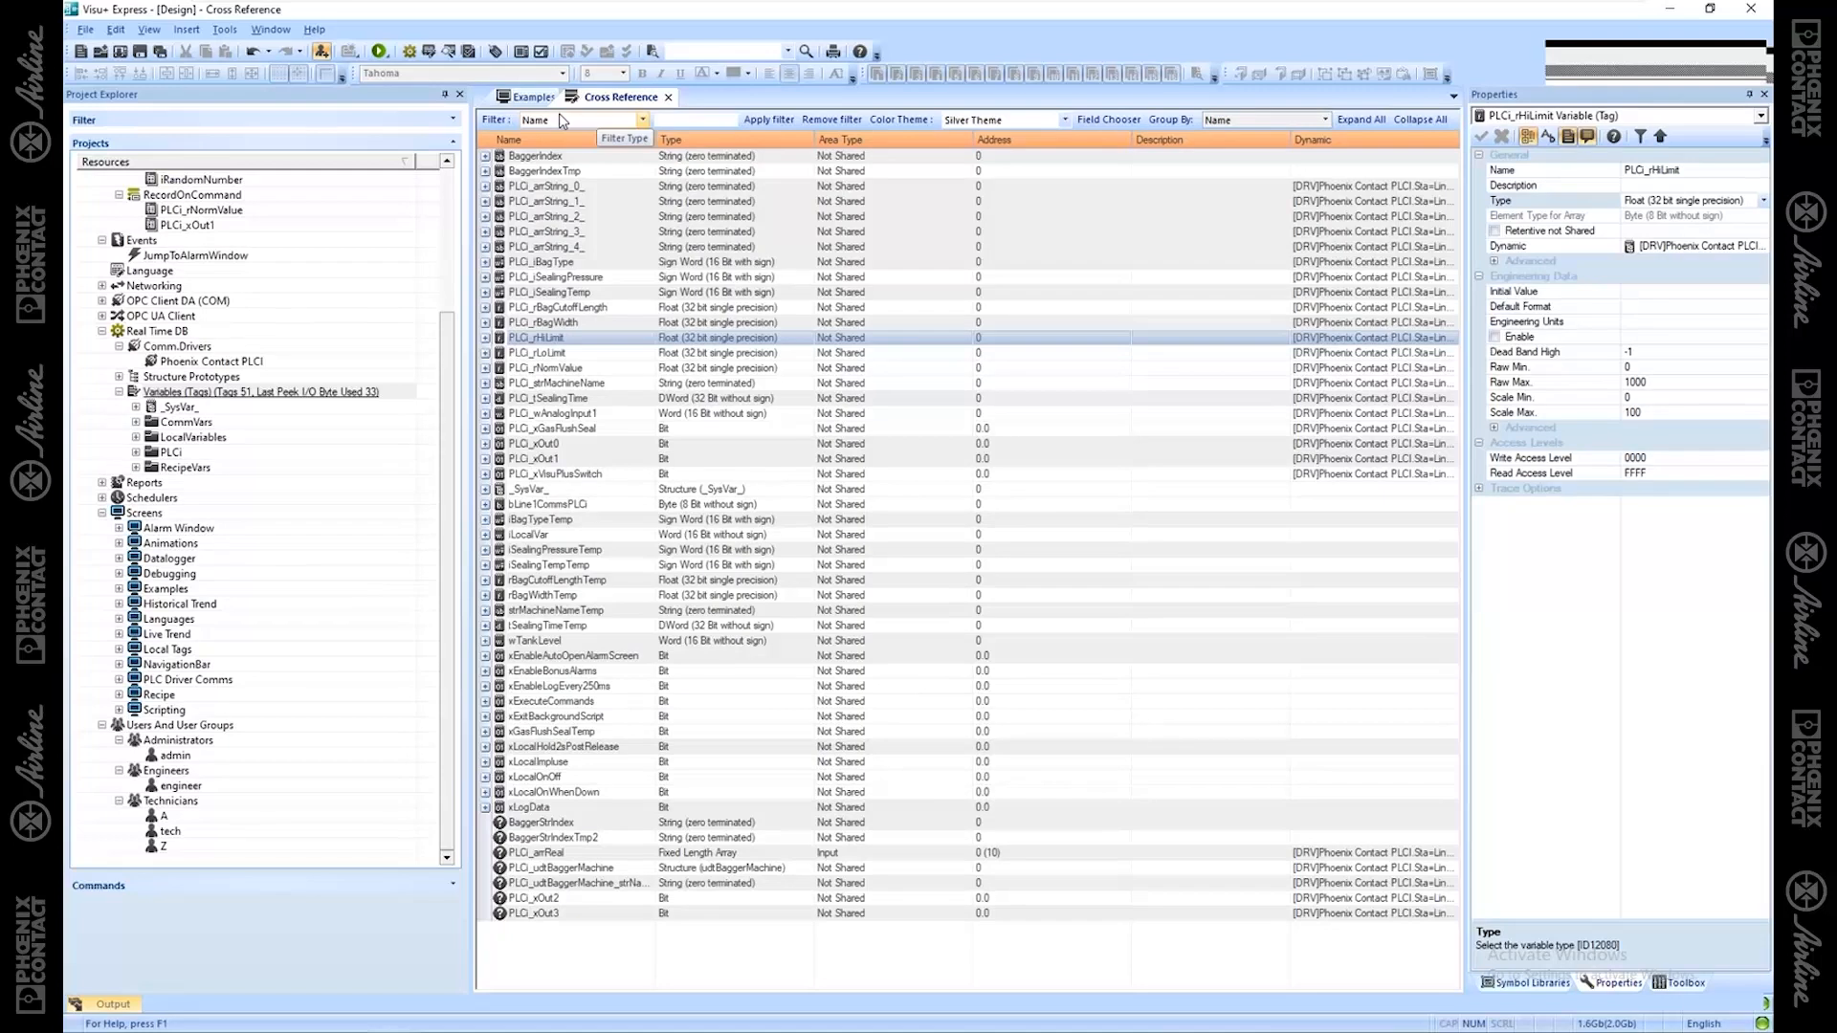
click(702, 120)
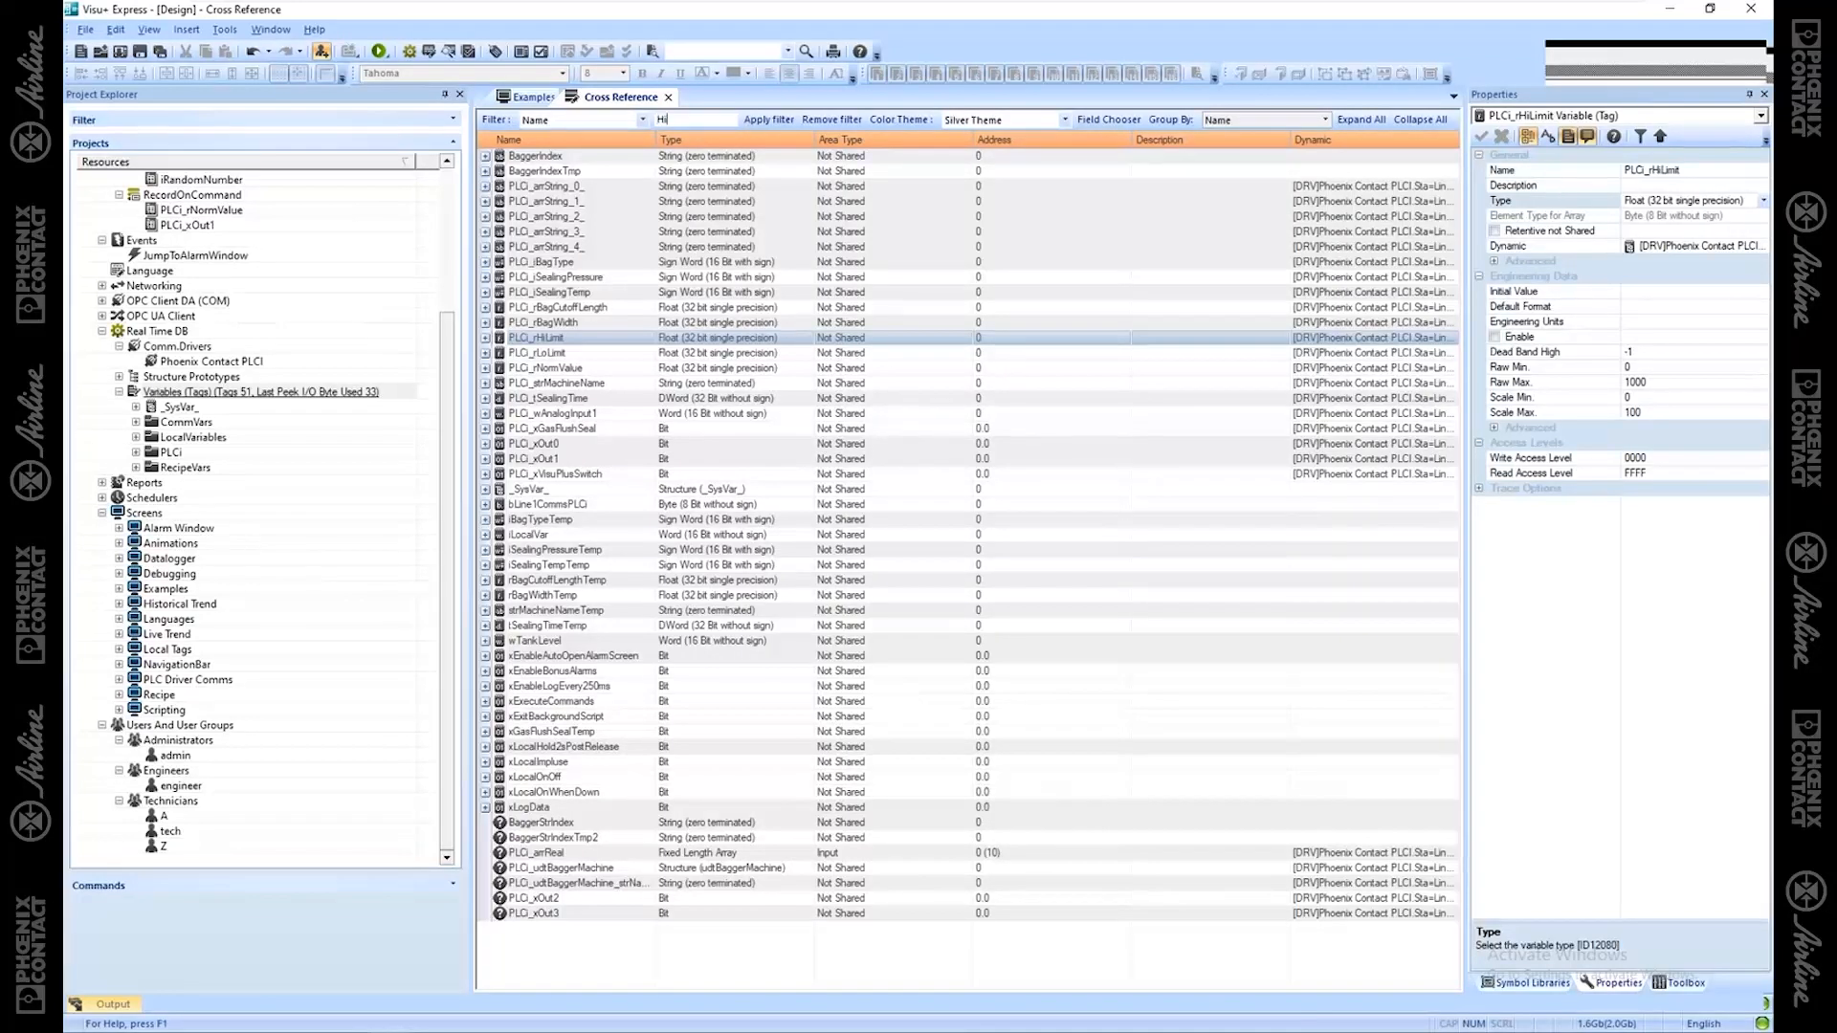
click(756, 118)
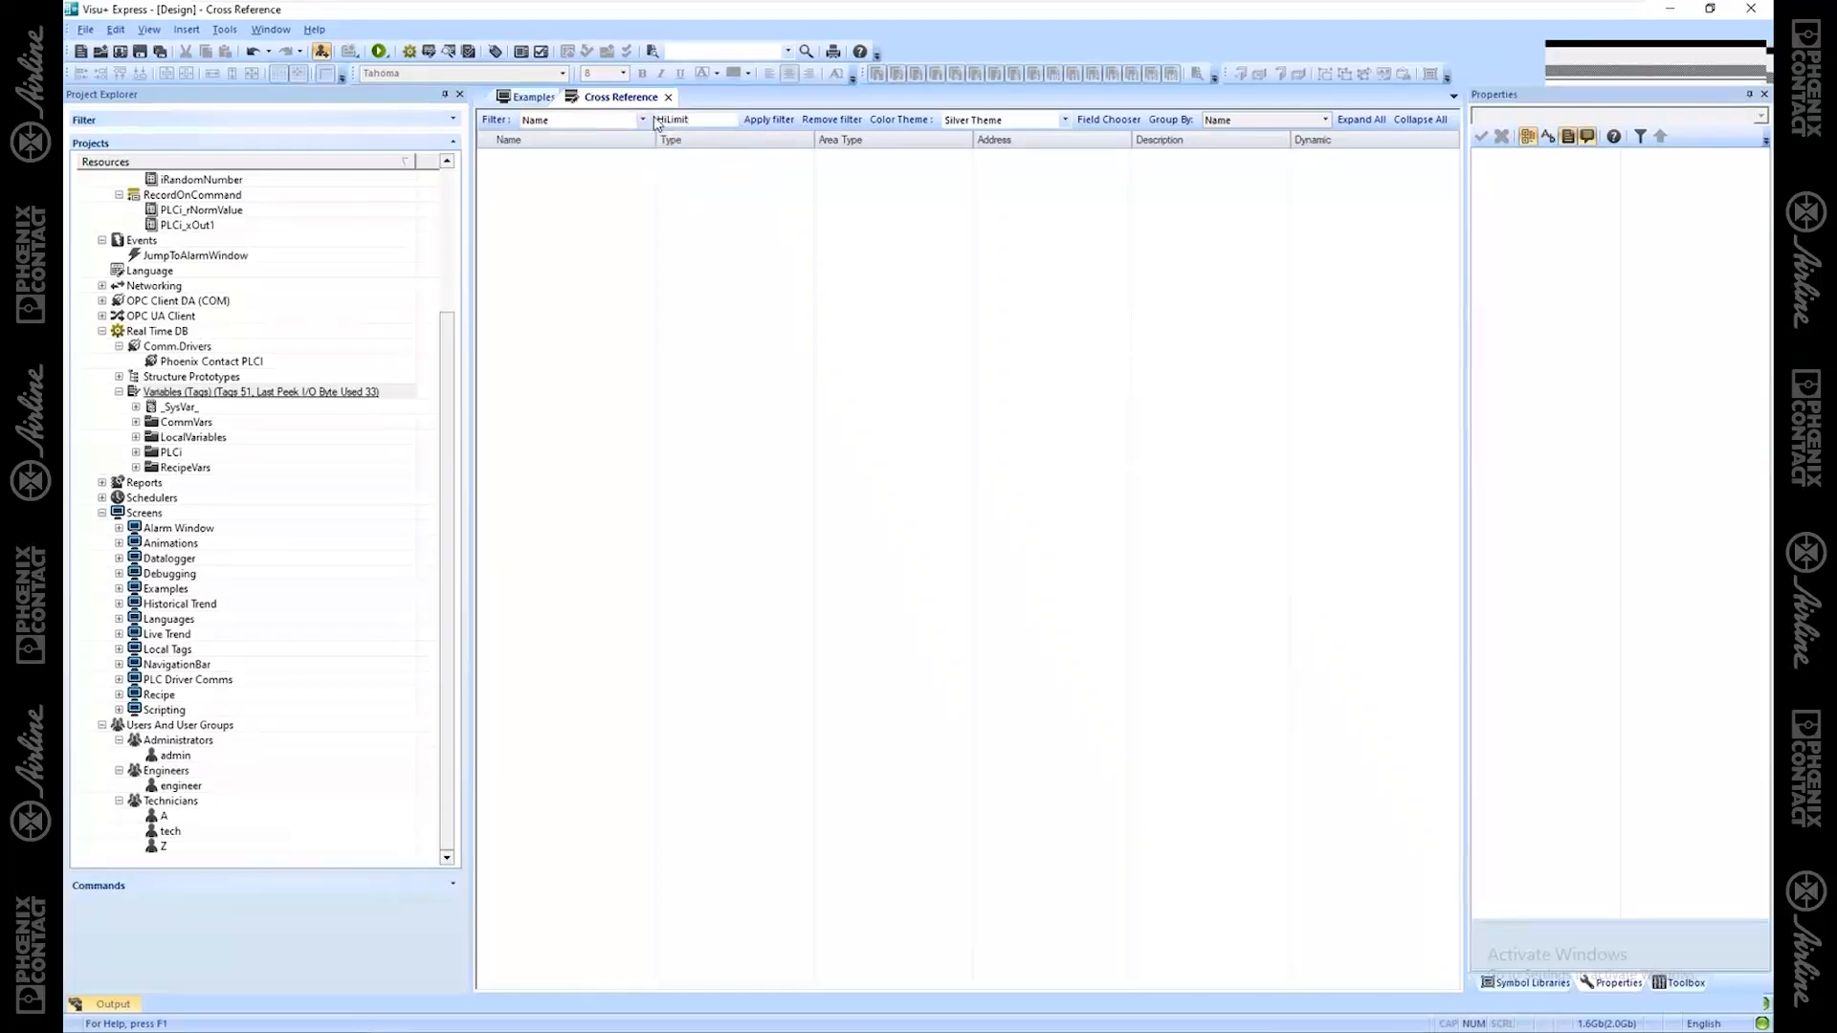
text(*)
click(782, 121)
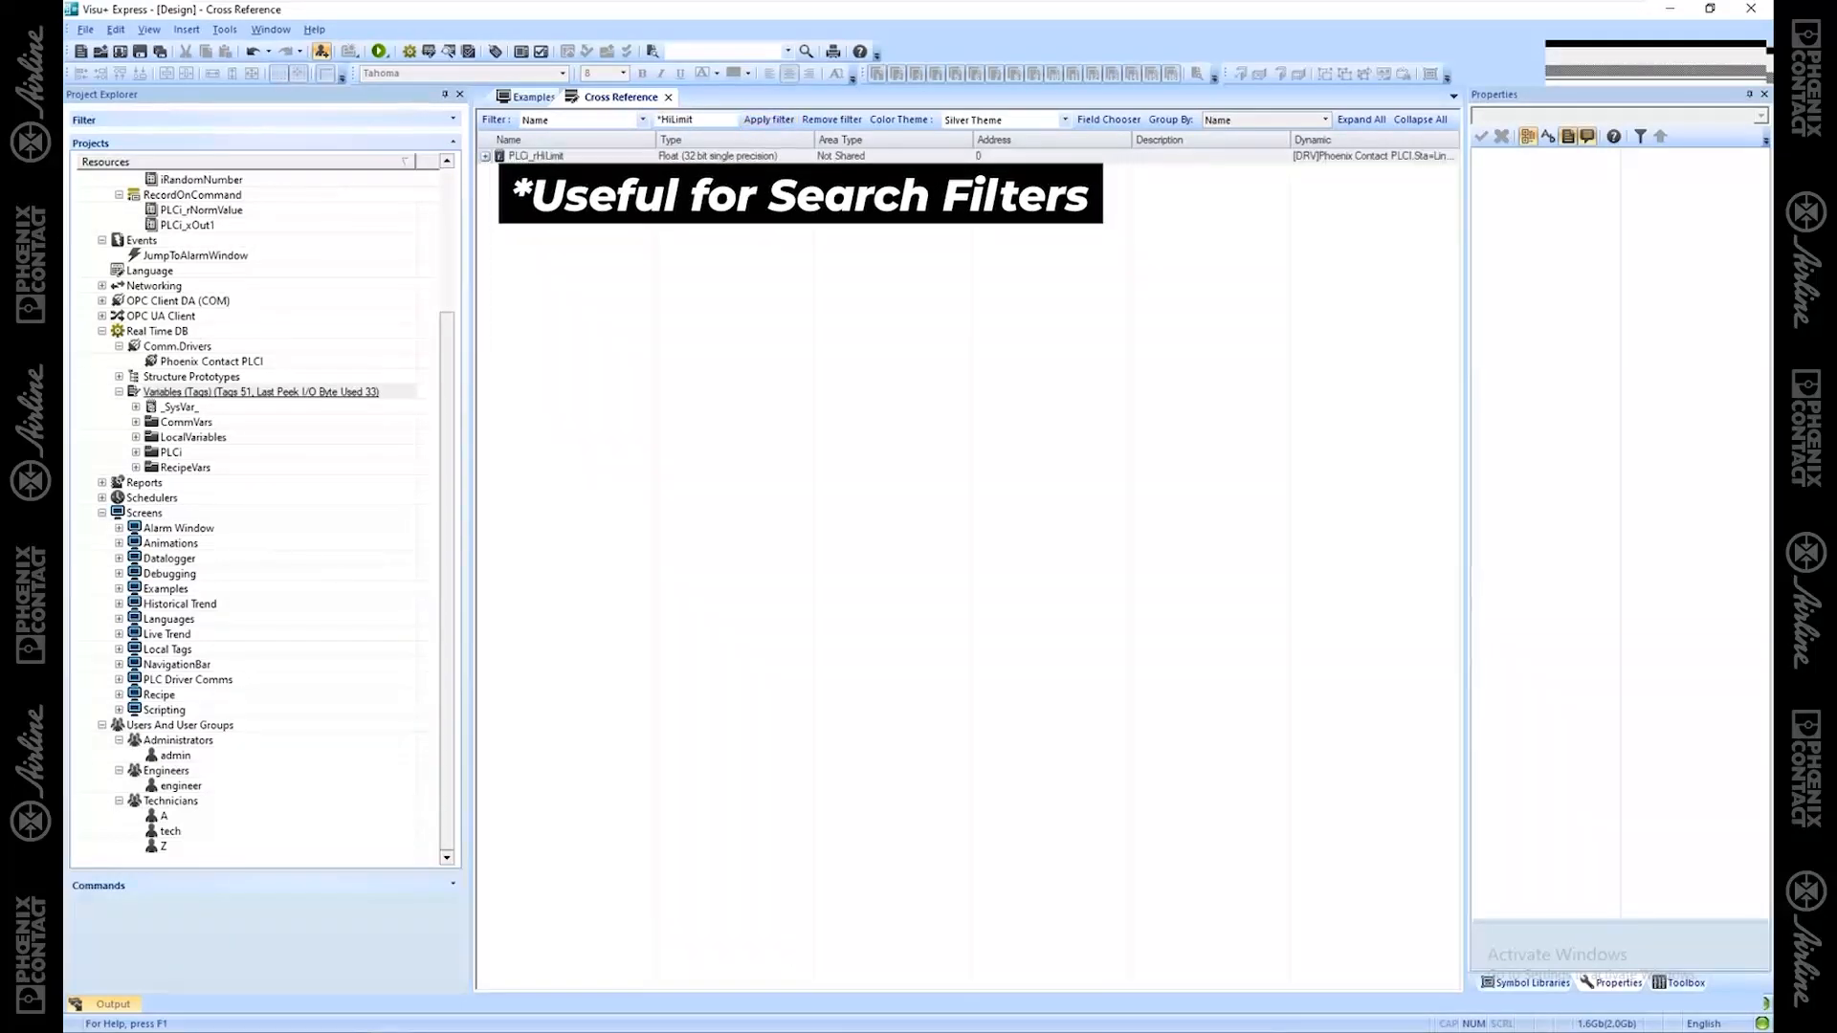
Step: Broaden the cross-reference name filter to *Hi* and apply it to the variable list
click(662, 120)
key(BackSpace)
text(*)
drag(705, 120, 673, 123)
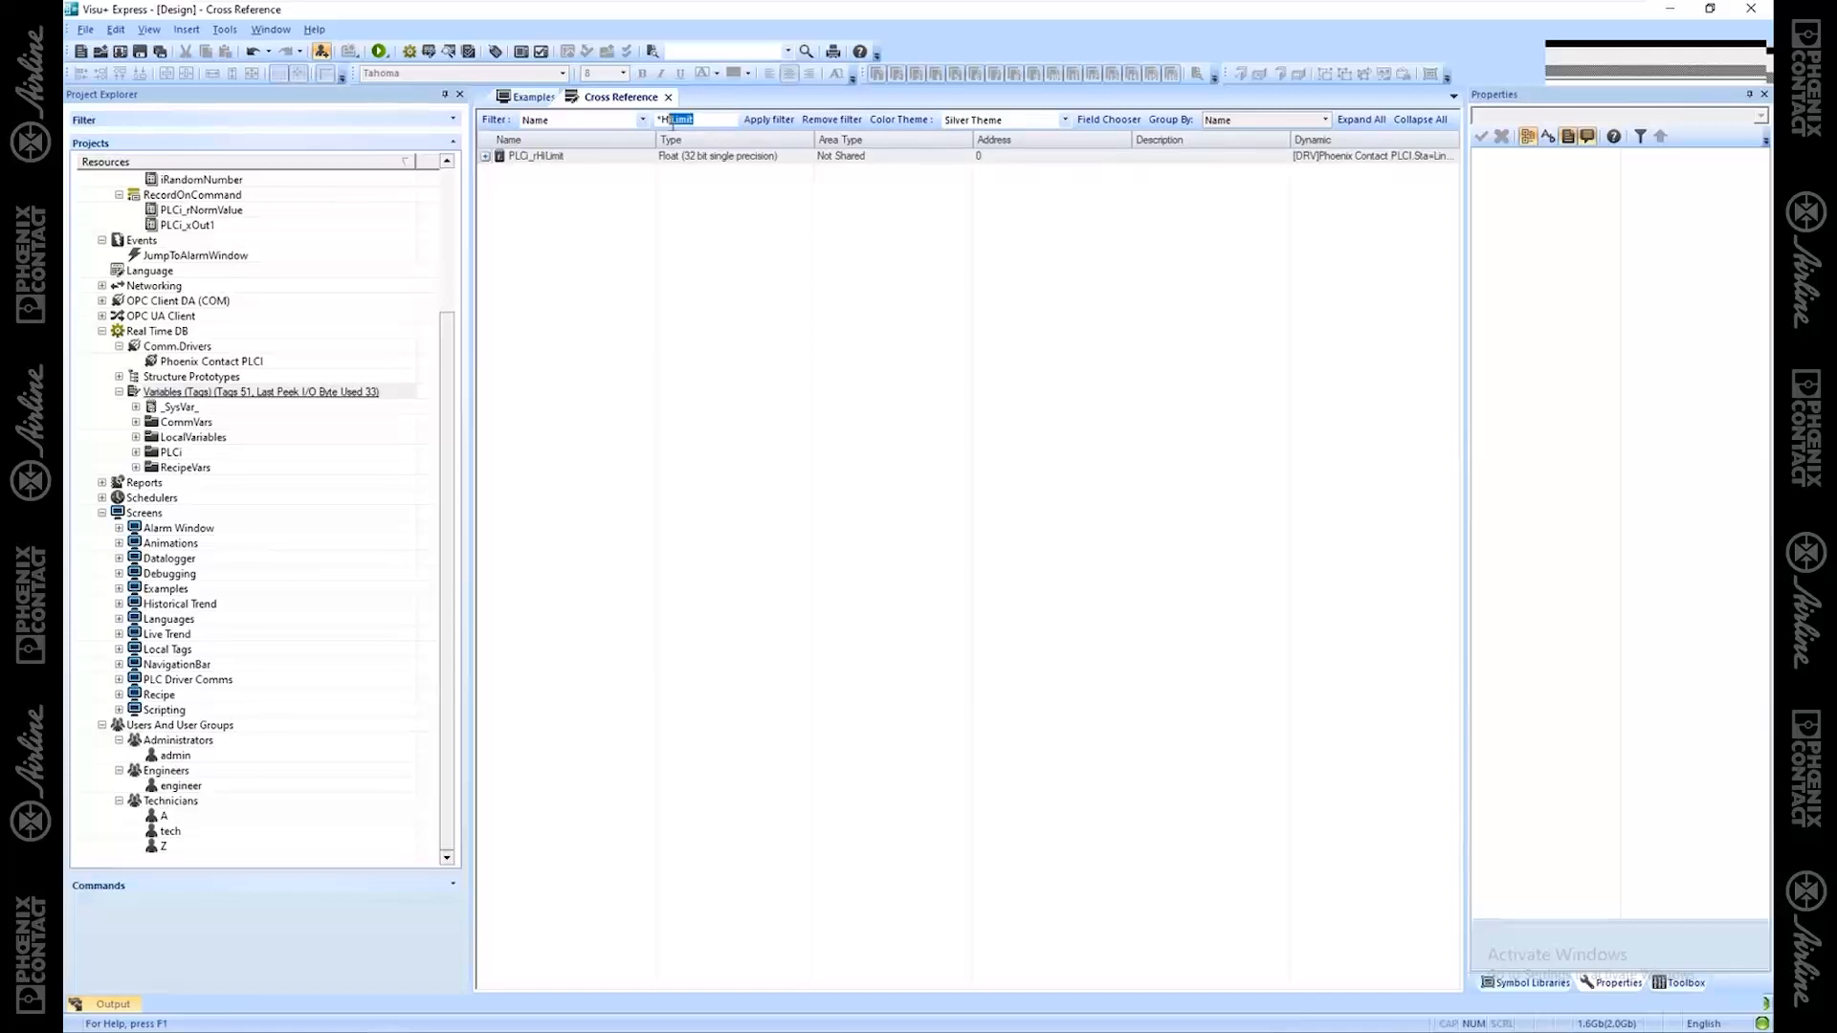
text(*)
click(771, 122)
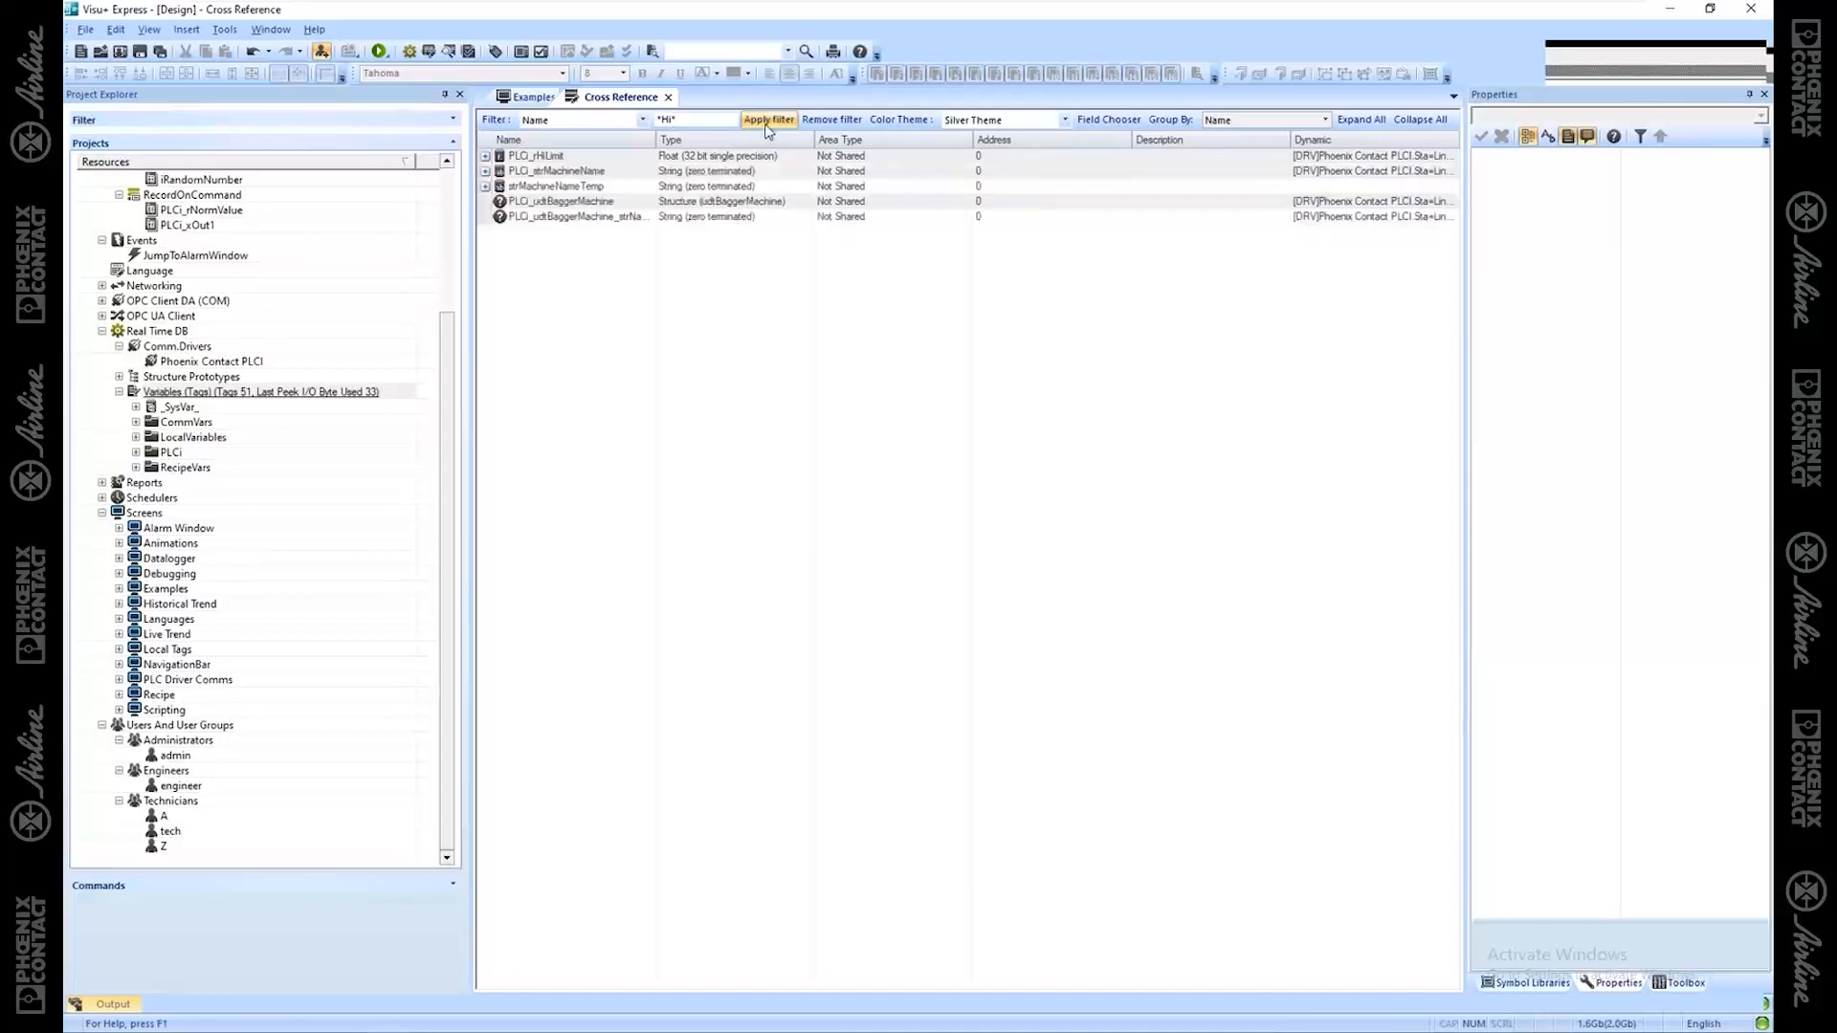
click(586, 174)
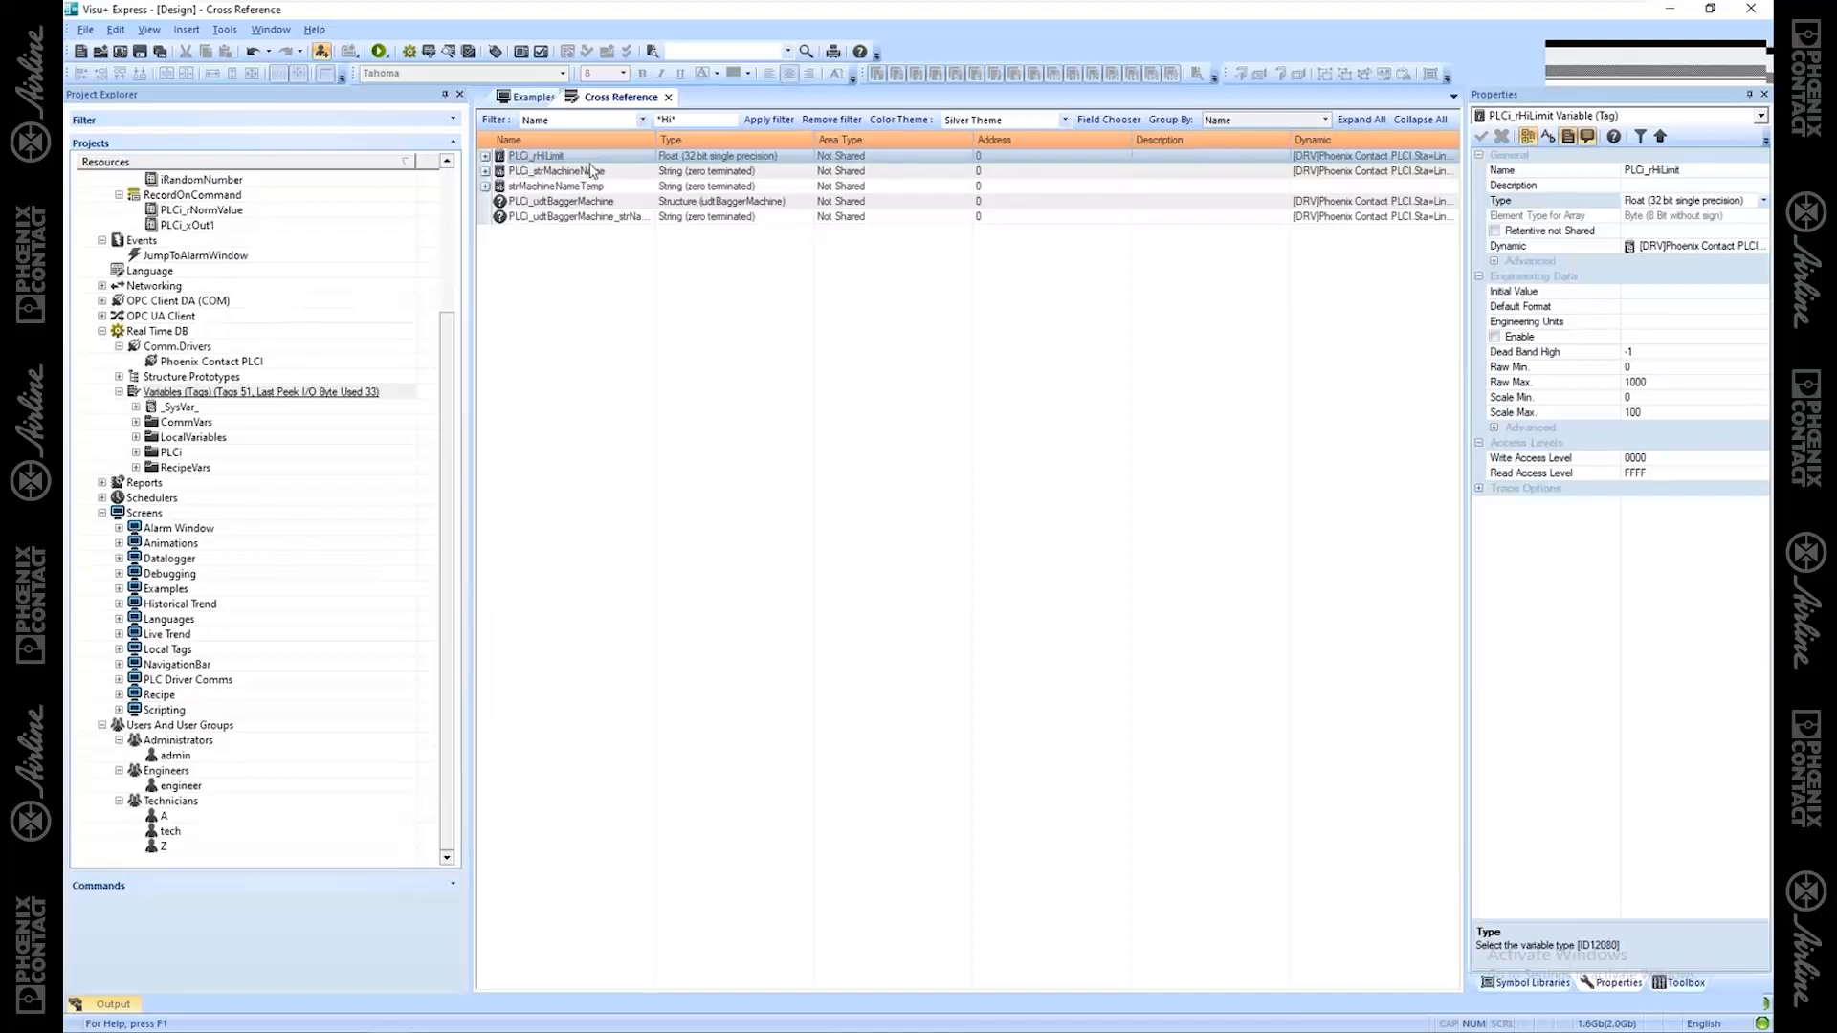
Step: Clear the name filter text and remove the filter from the cross-reference list
drag(697, 120, 641, 122)
key(BackSpace)
click(766, 320)
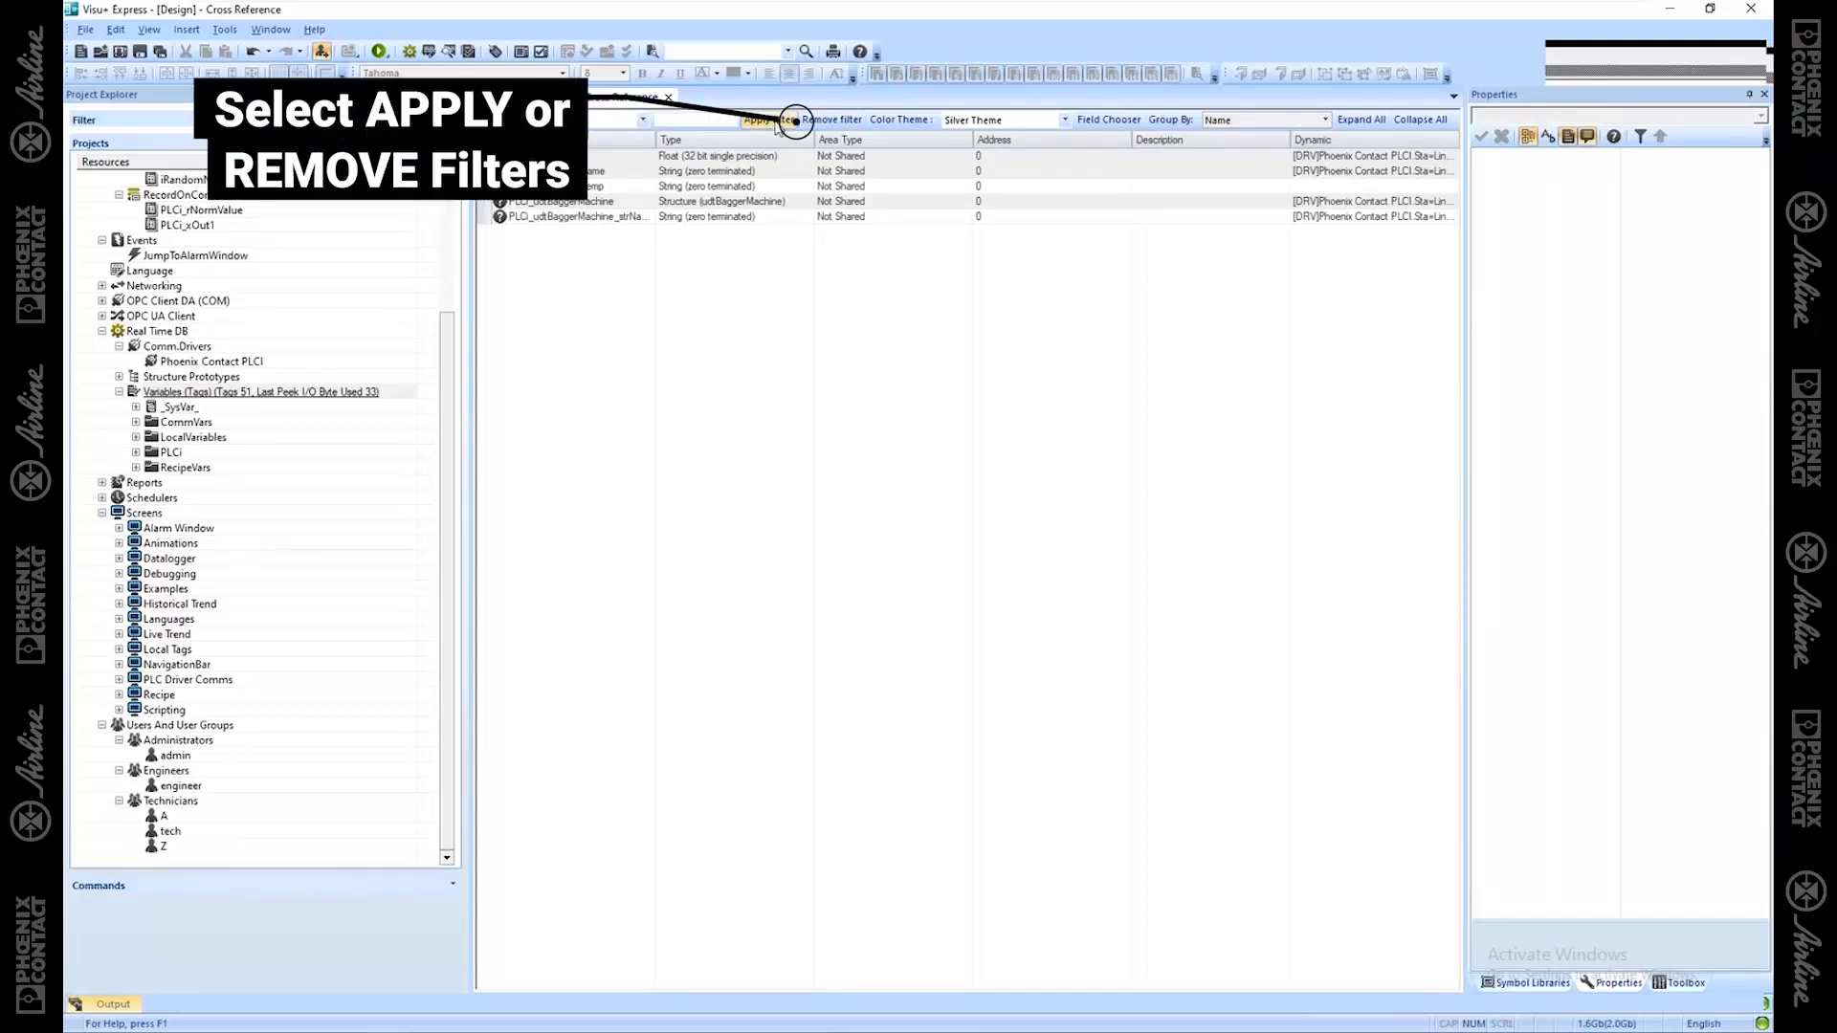
click(834, 123)
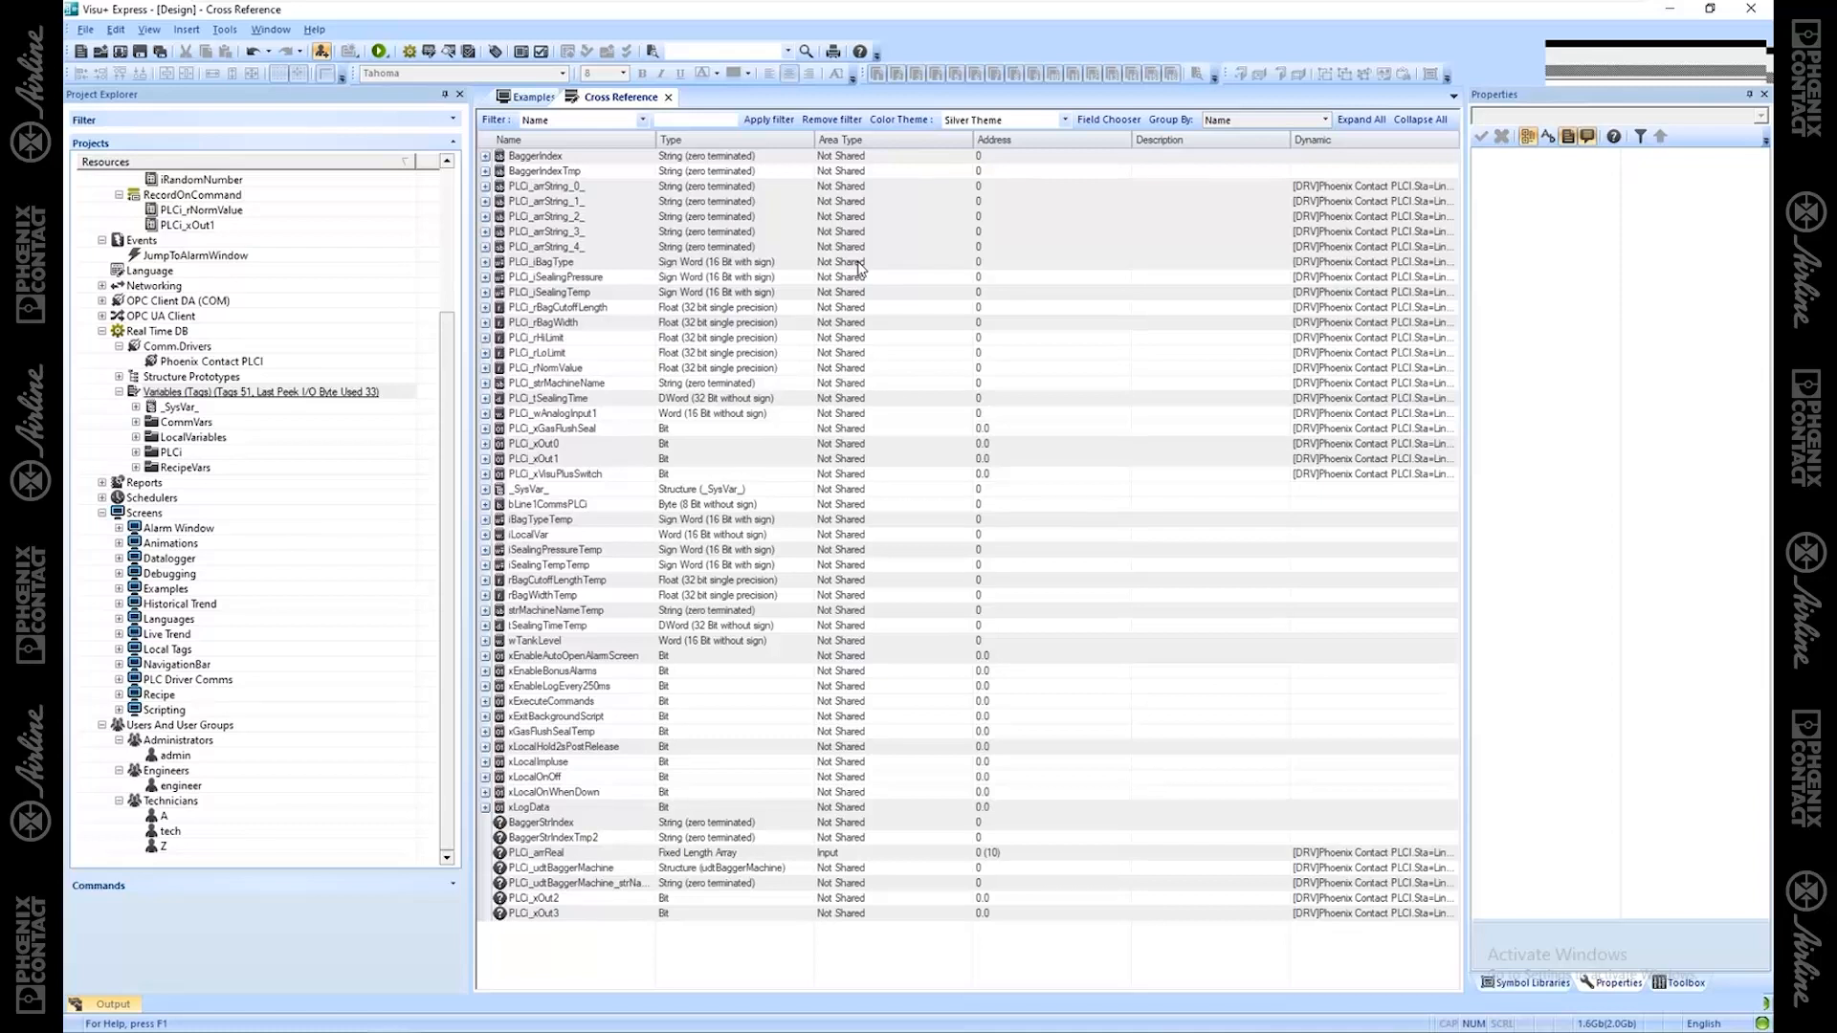
Step: Look through the references of PLCi_rHiLimit, inspect its use in the PLC Driver Comms edit box, and return to the Cross Reference
click(539, 340)
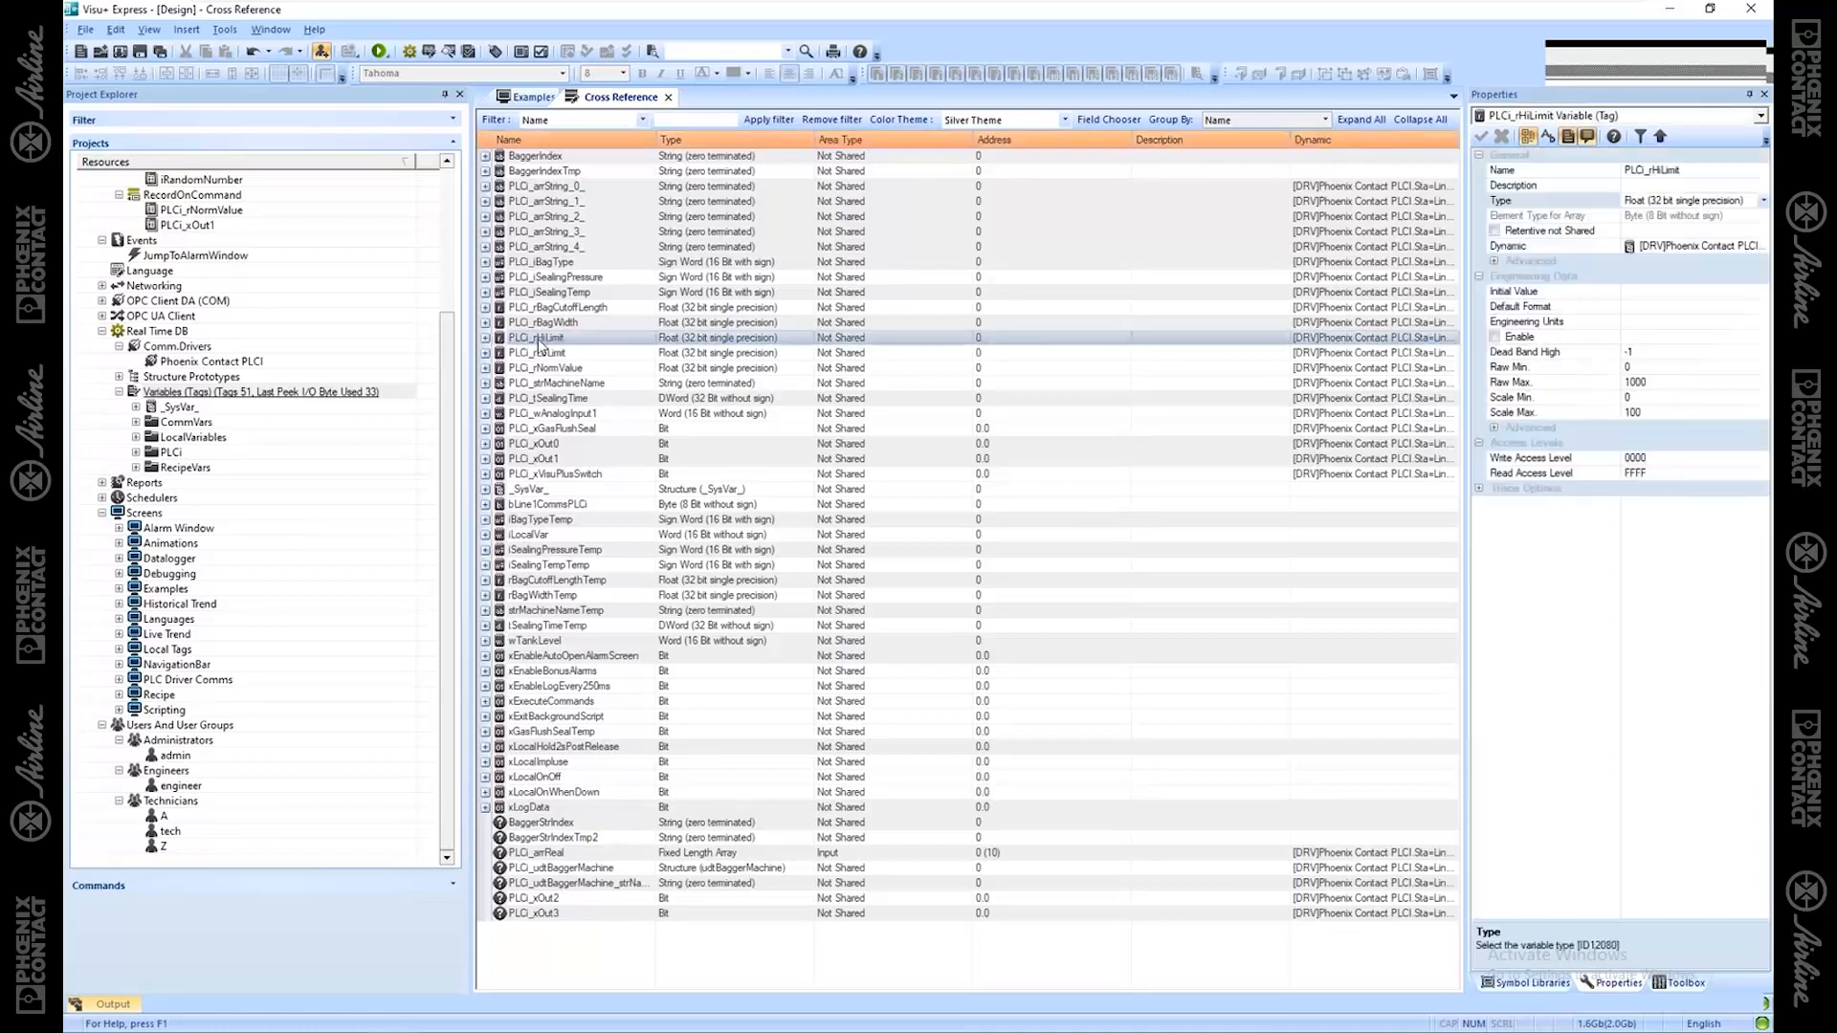
click(485, 338)
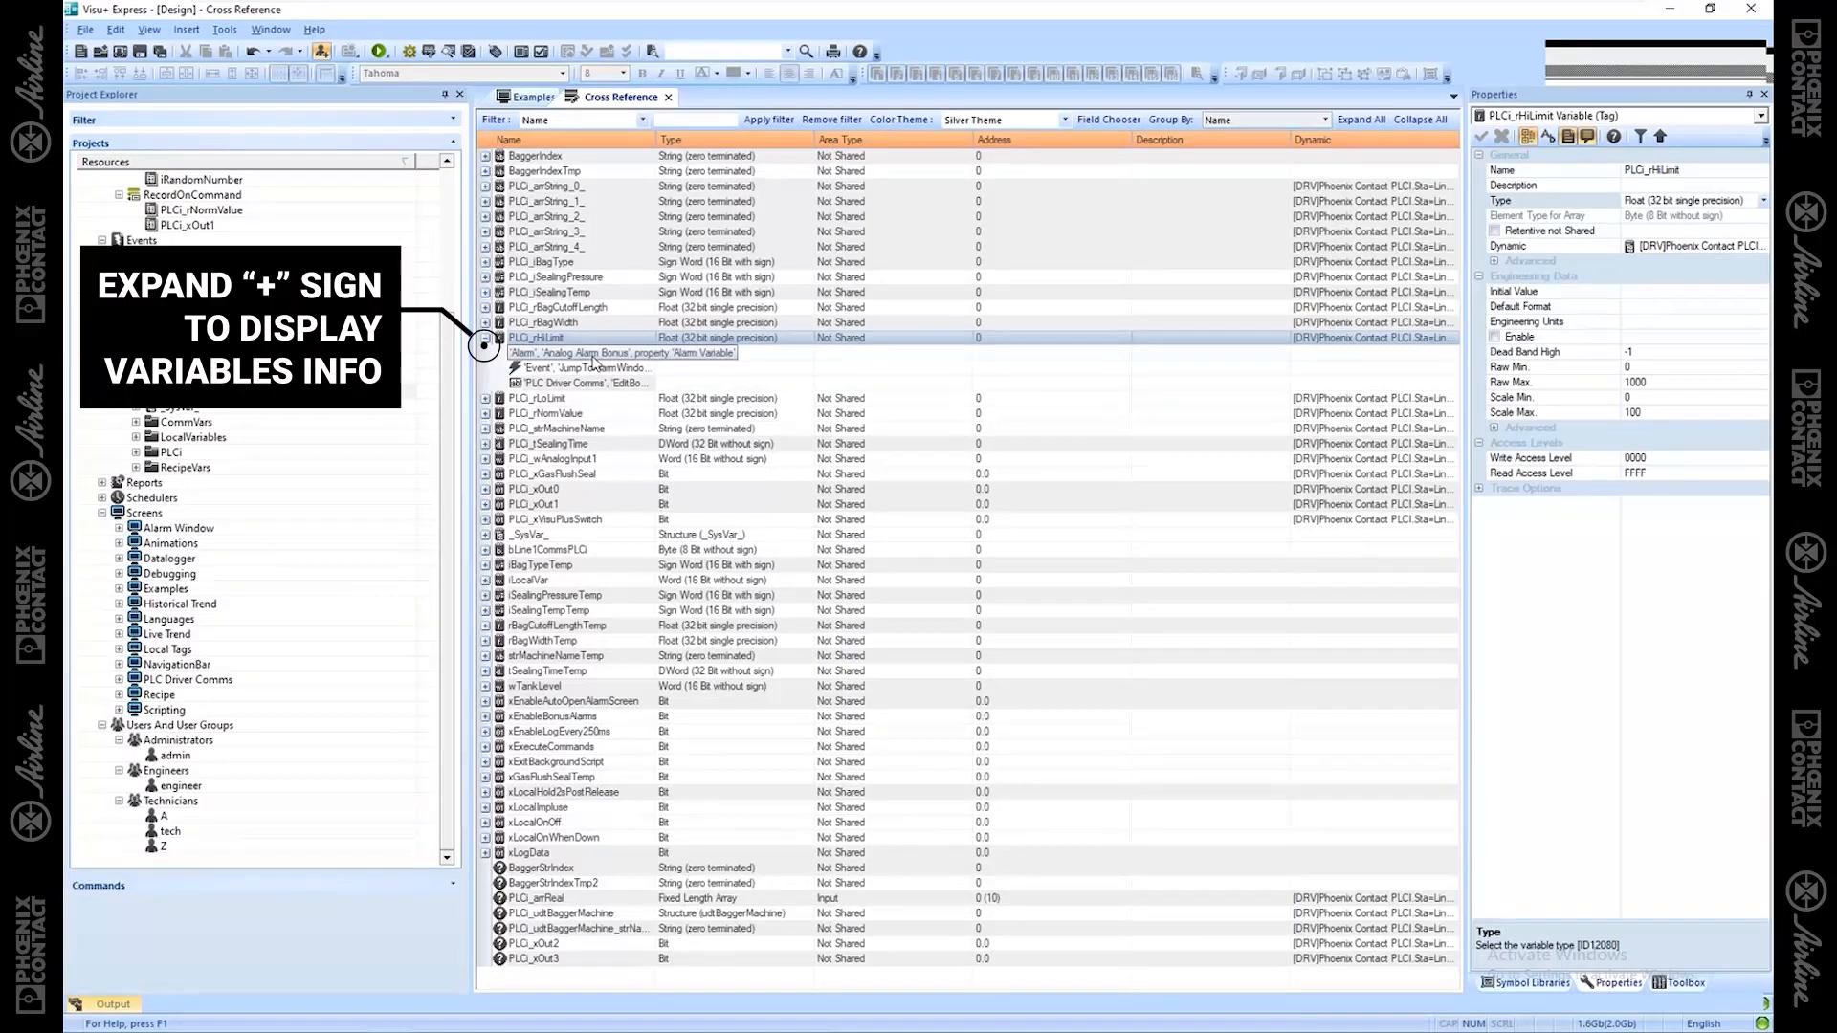
click(594, 356)
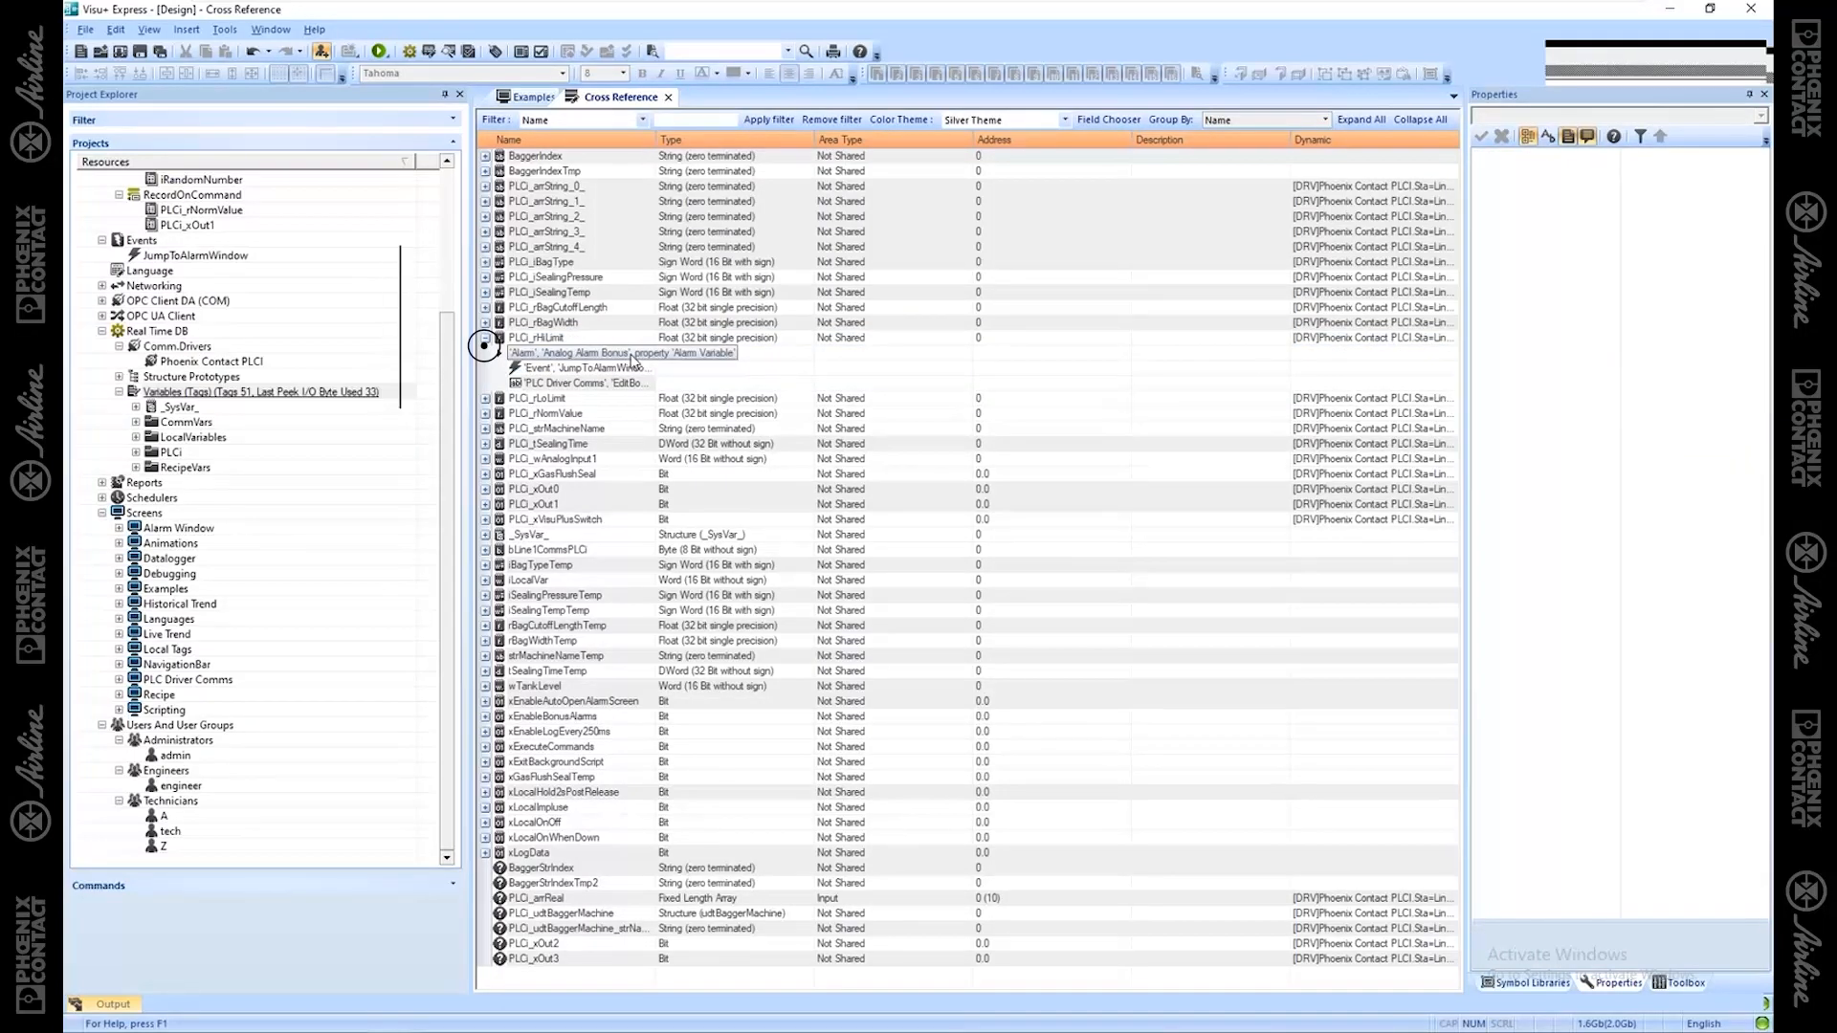
click(627, 370)
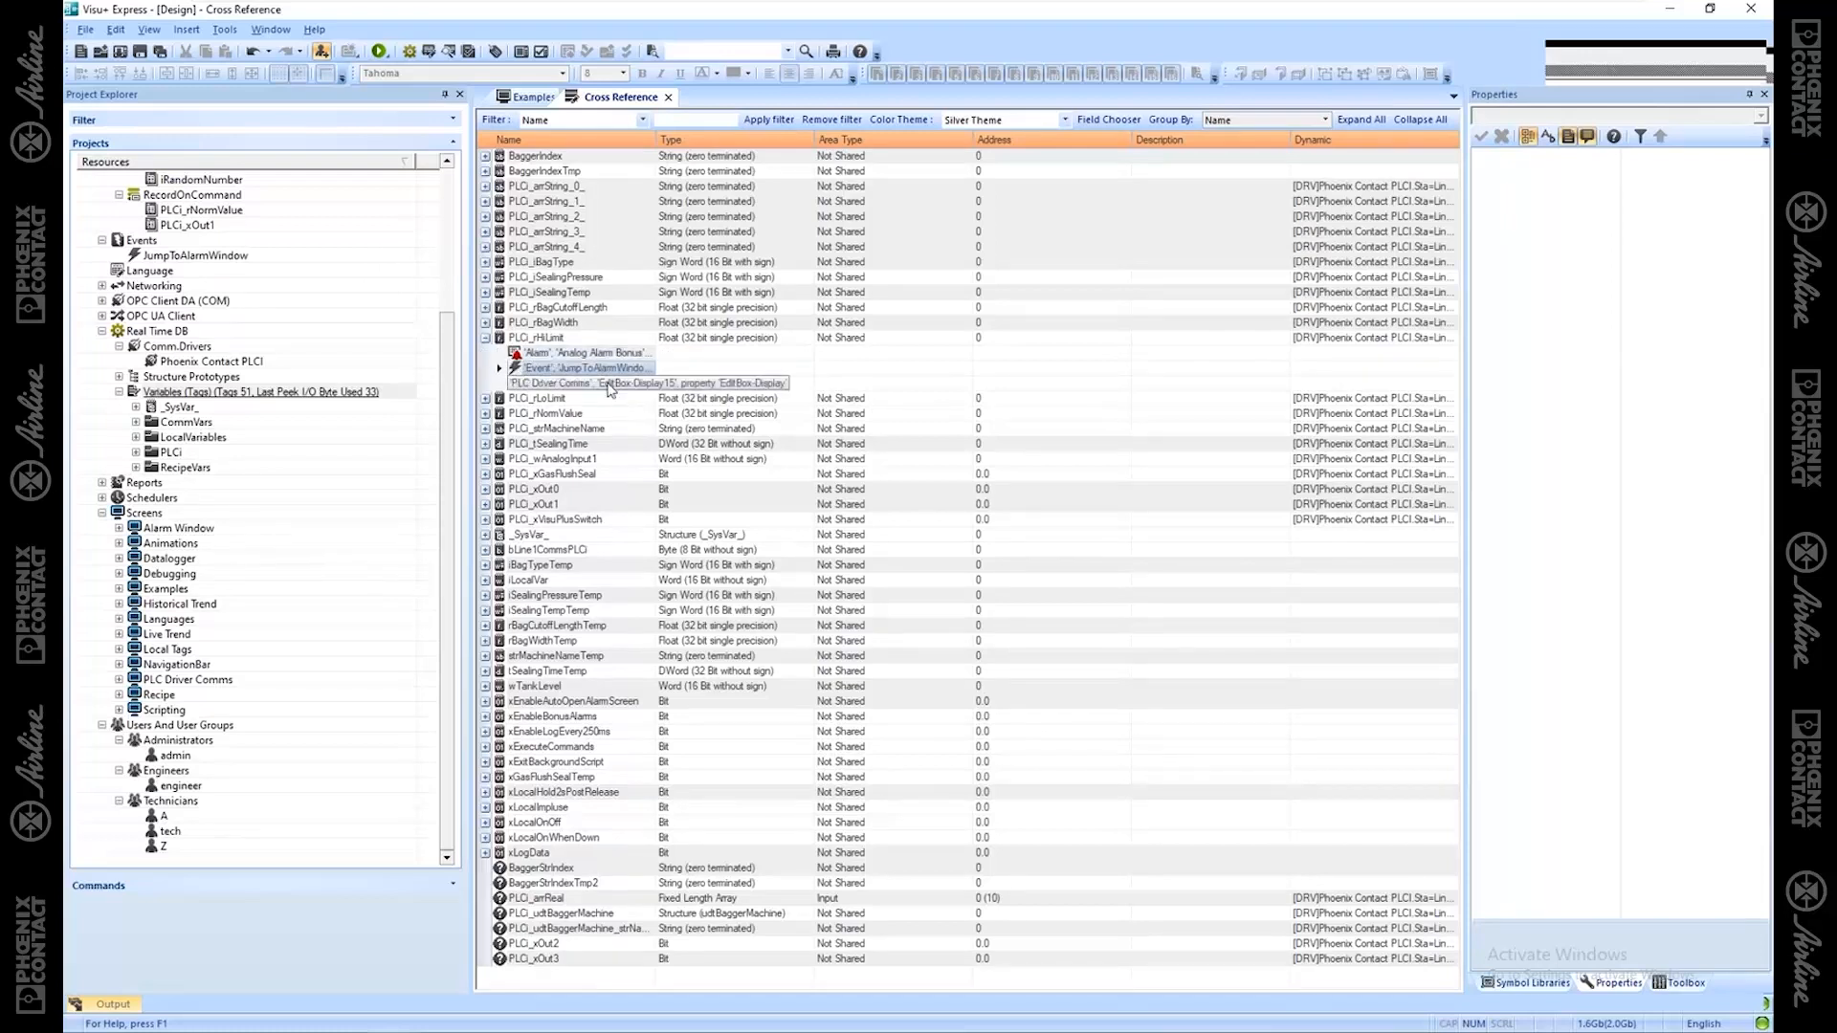
click(611, 385)
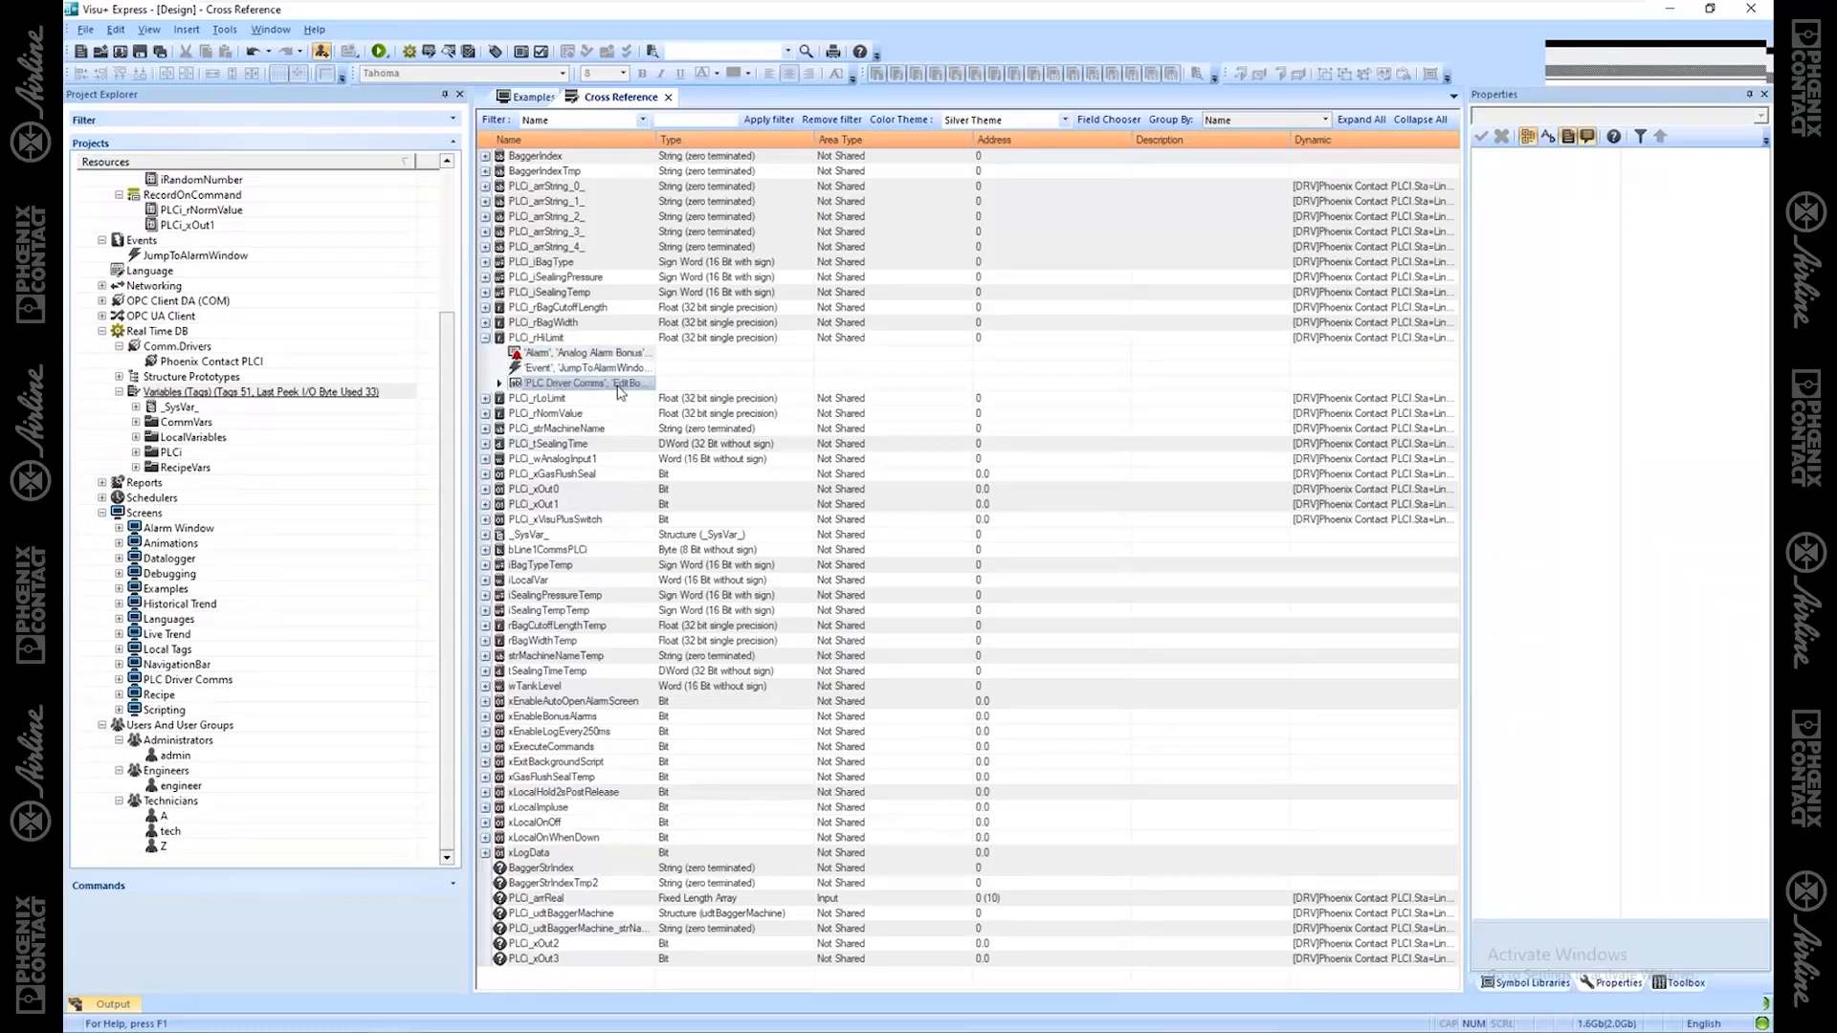
double_click(618, 384)
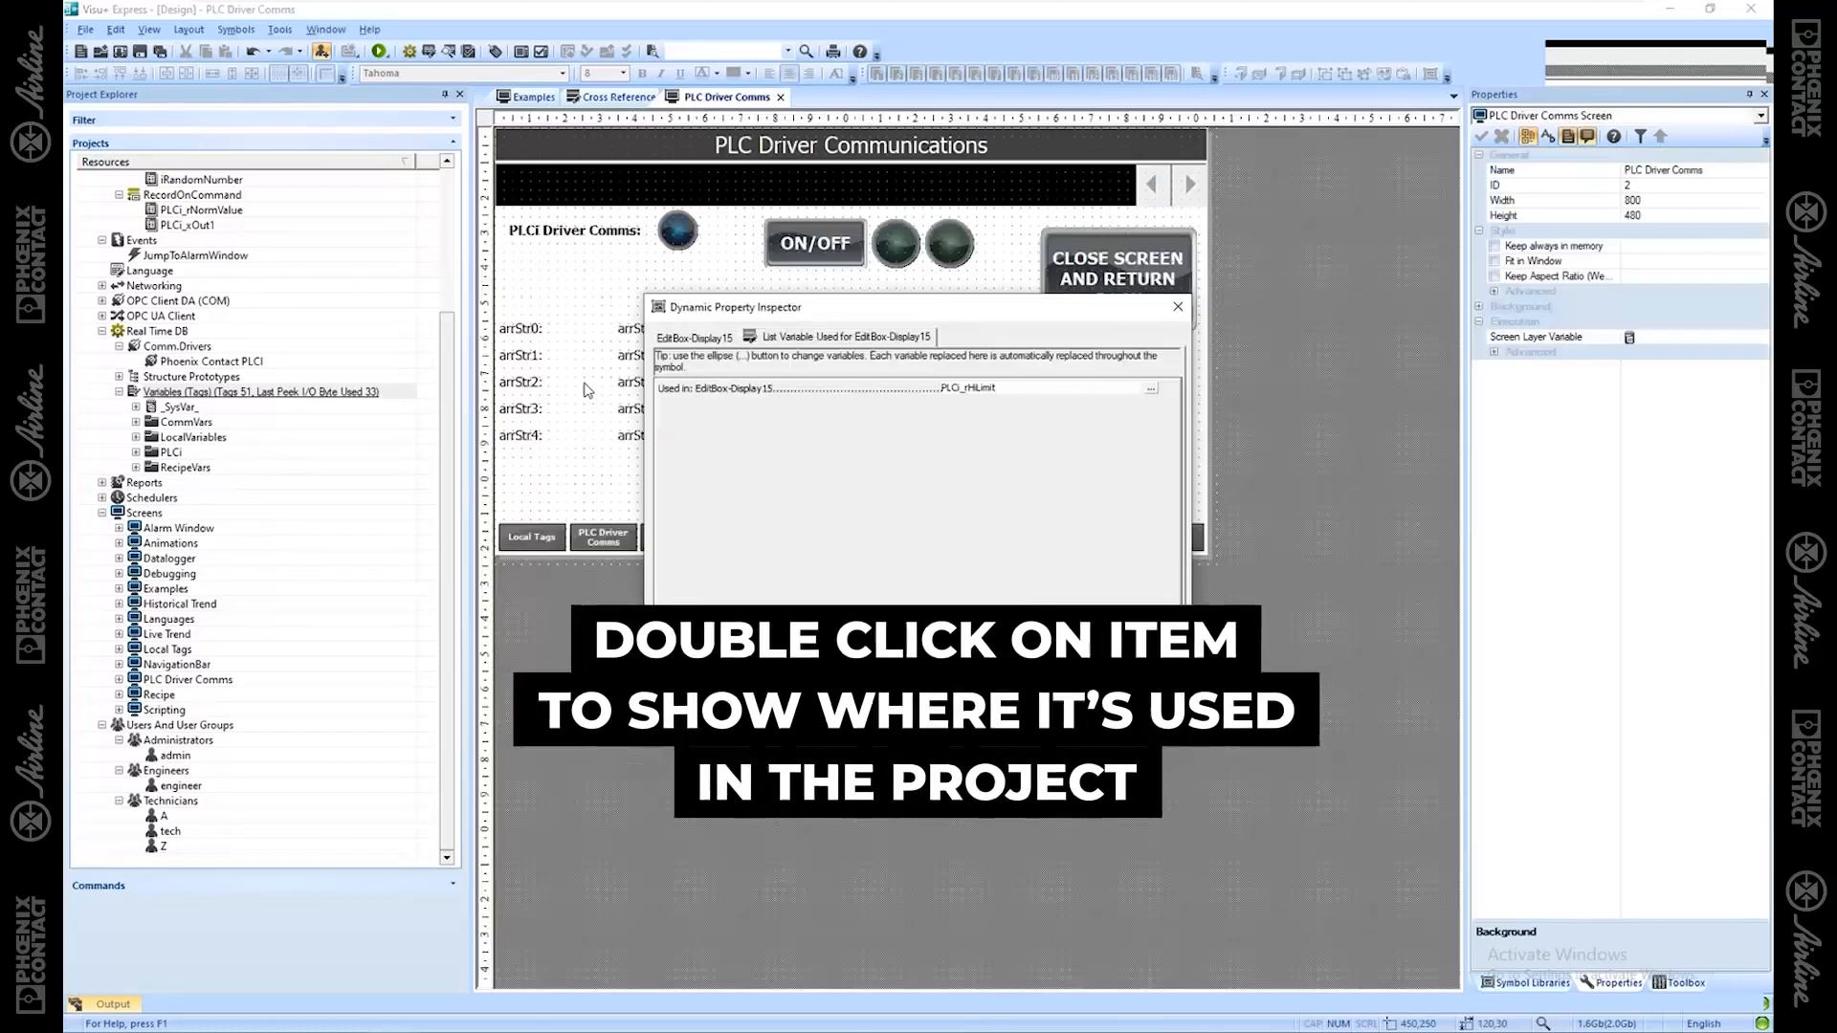
click(1178, 307)
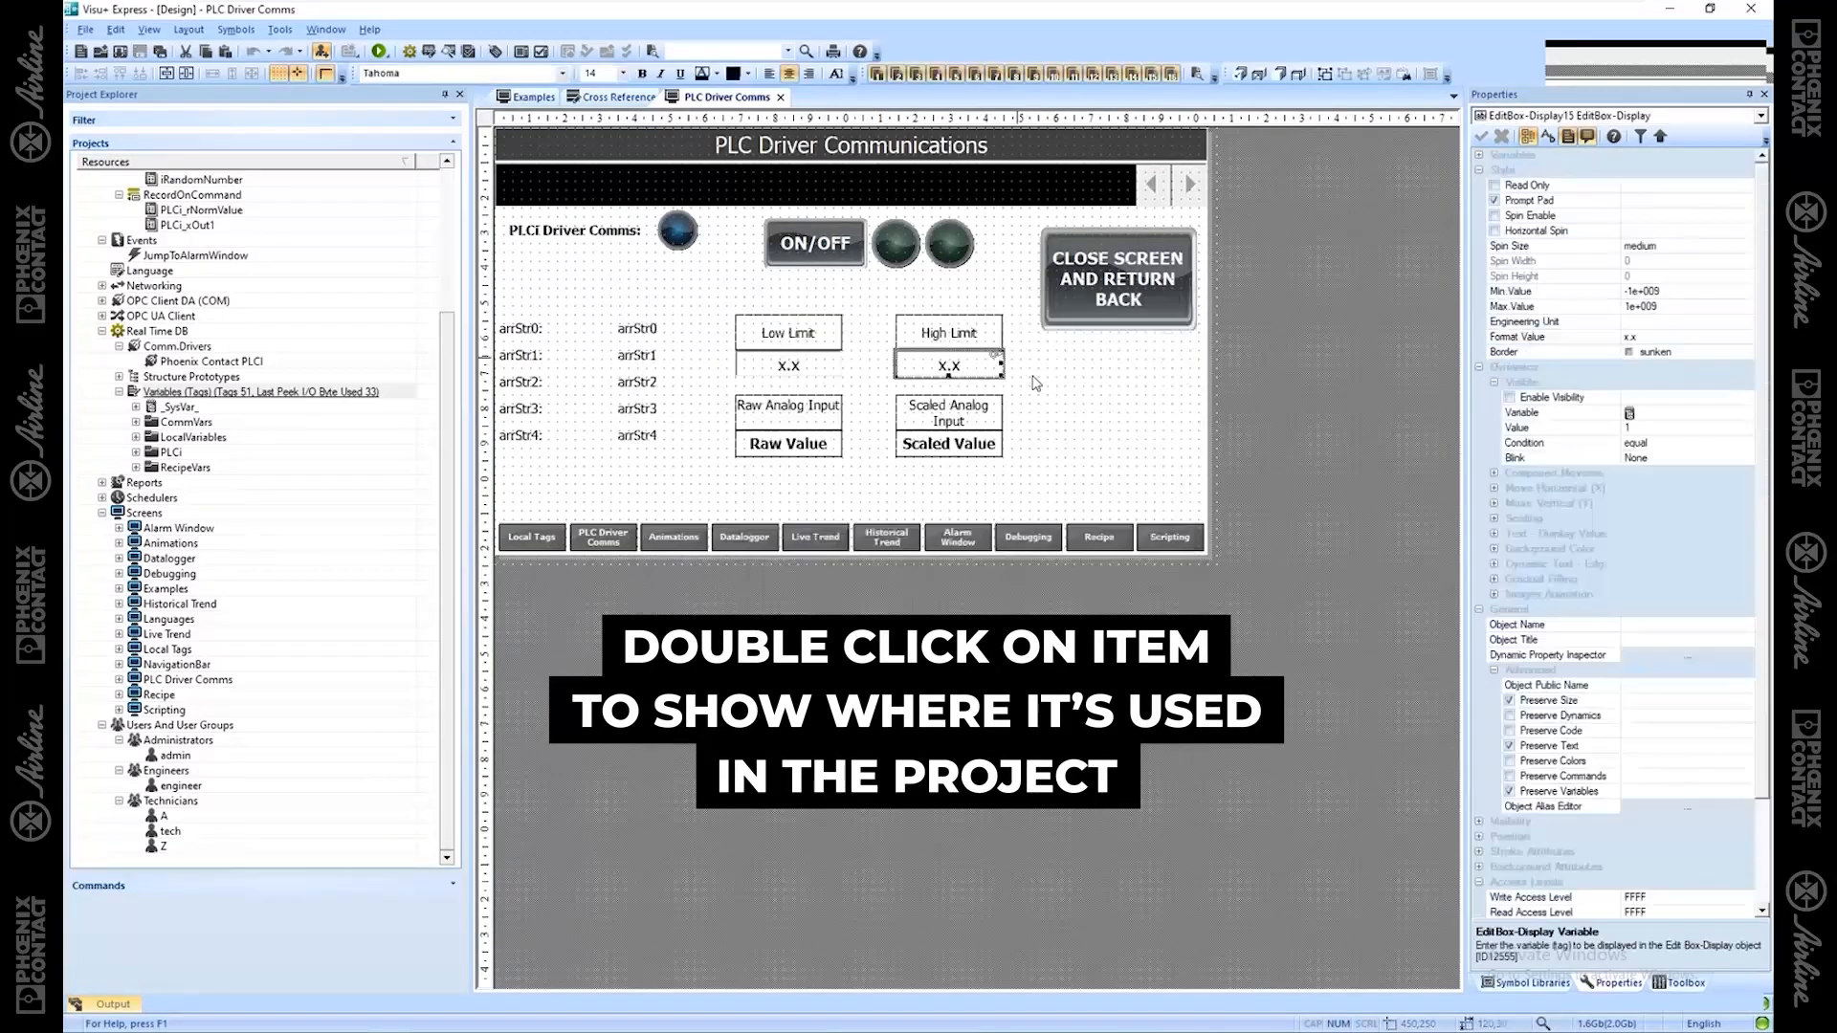
click(781, 96)
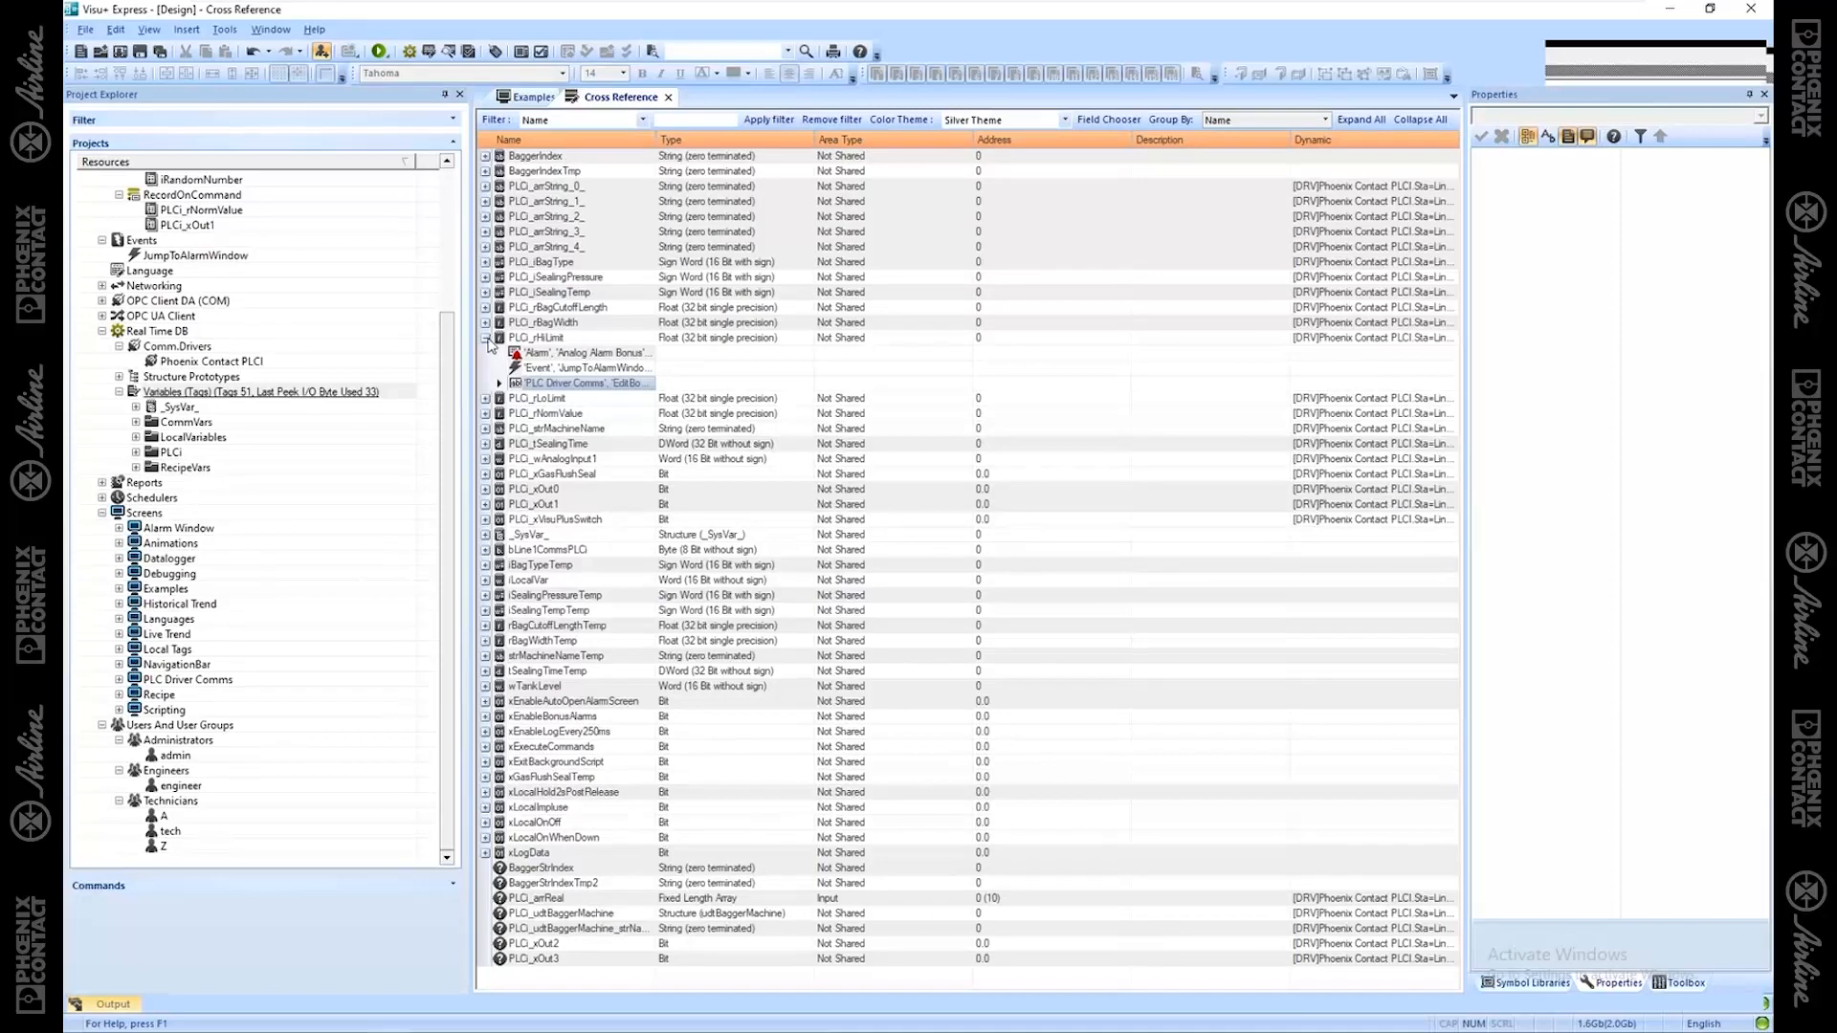
Step: Inspect where PLCi_arrString_4_ is used on the PLC Driver Comms screen, and close that screen and the Cross Reference
click(487, 338)
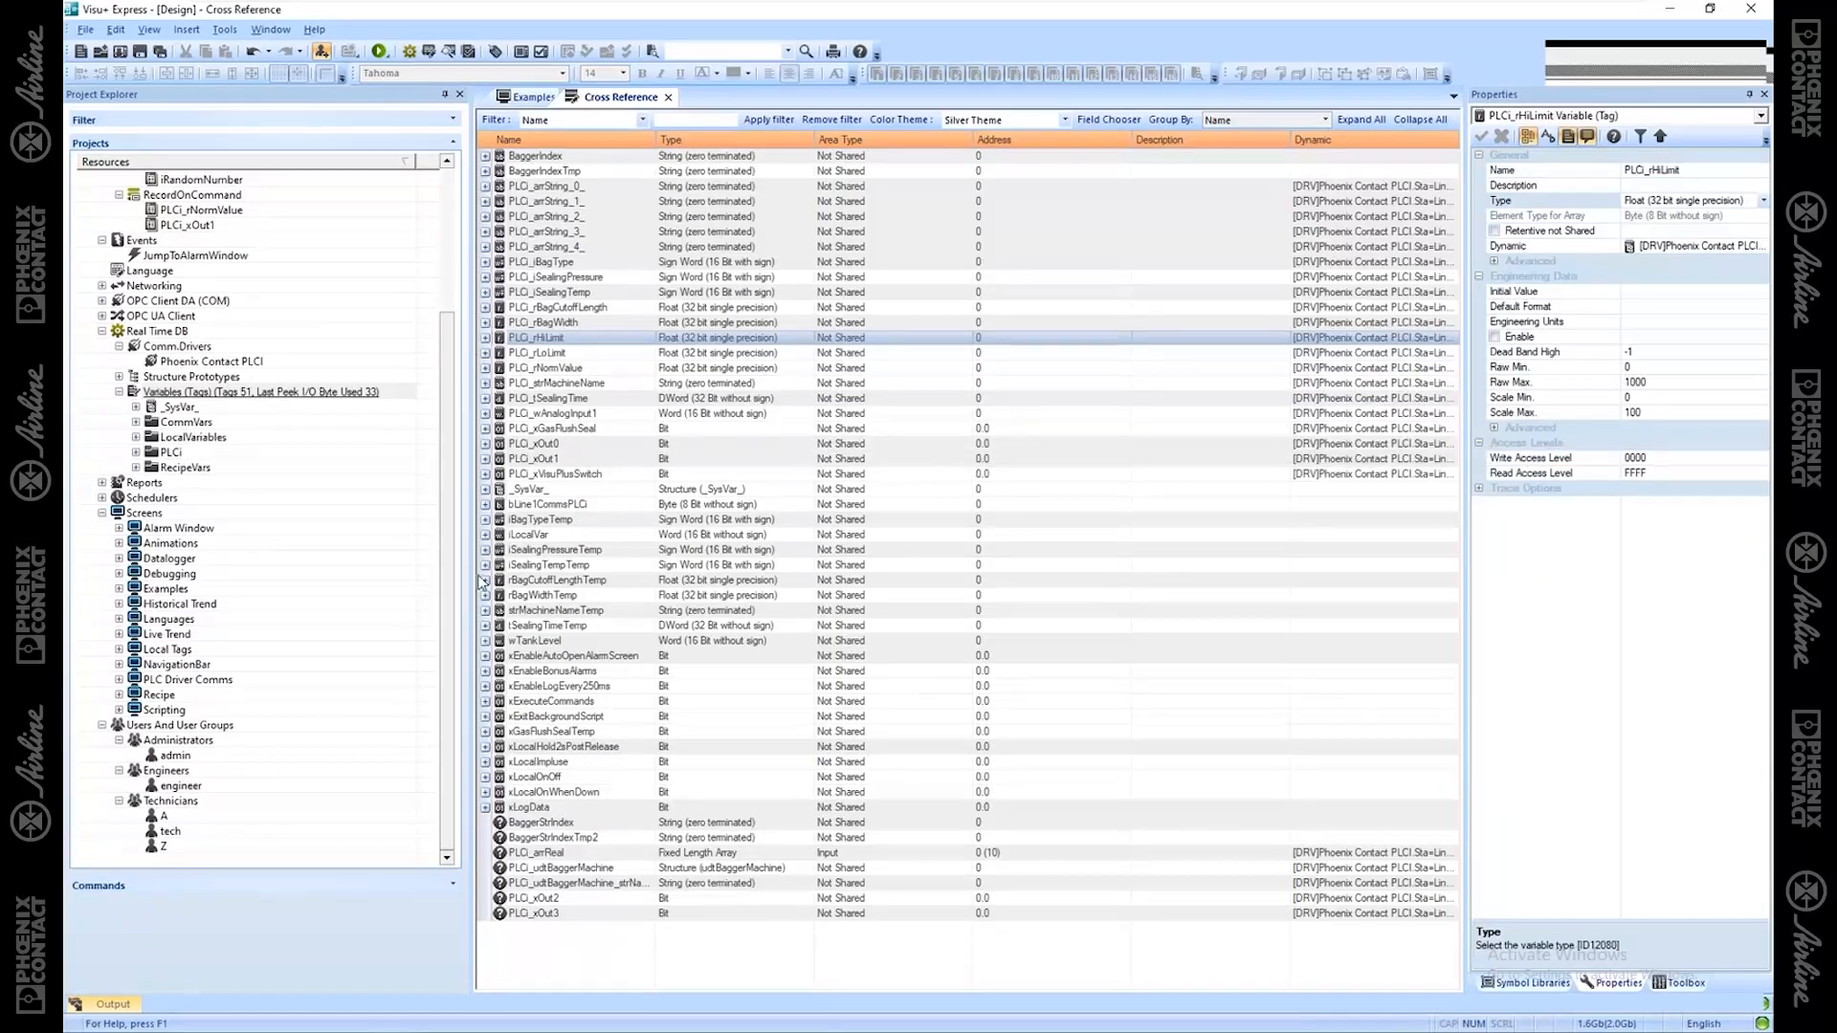
click(490, 823)
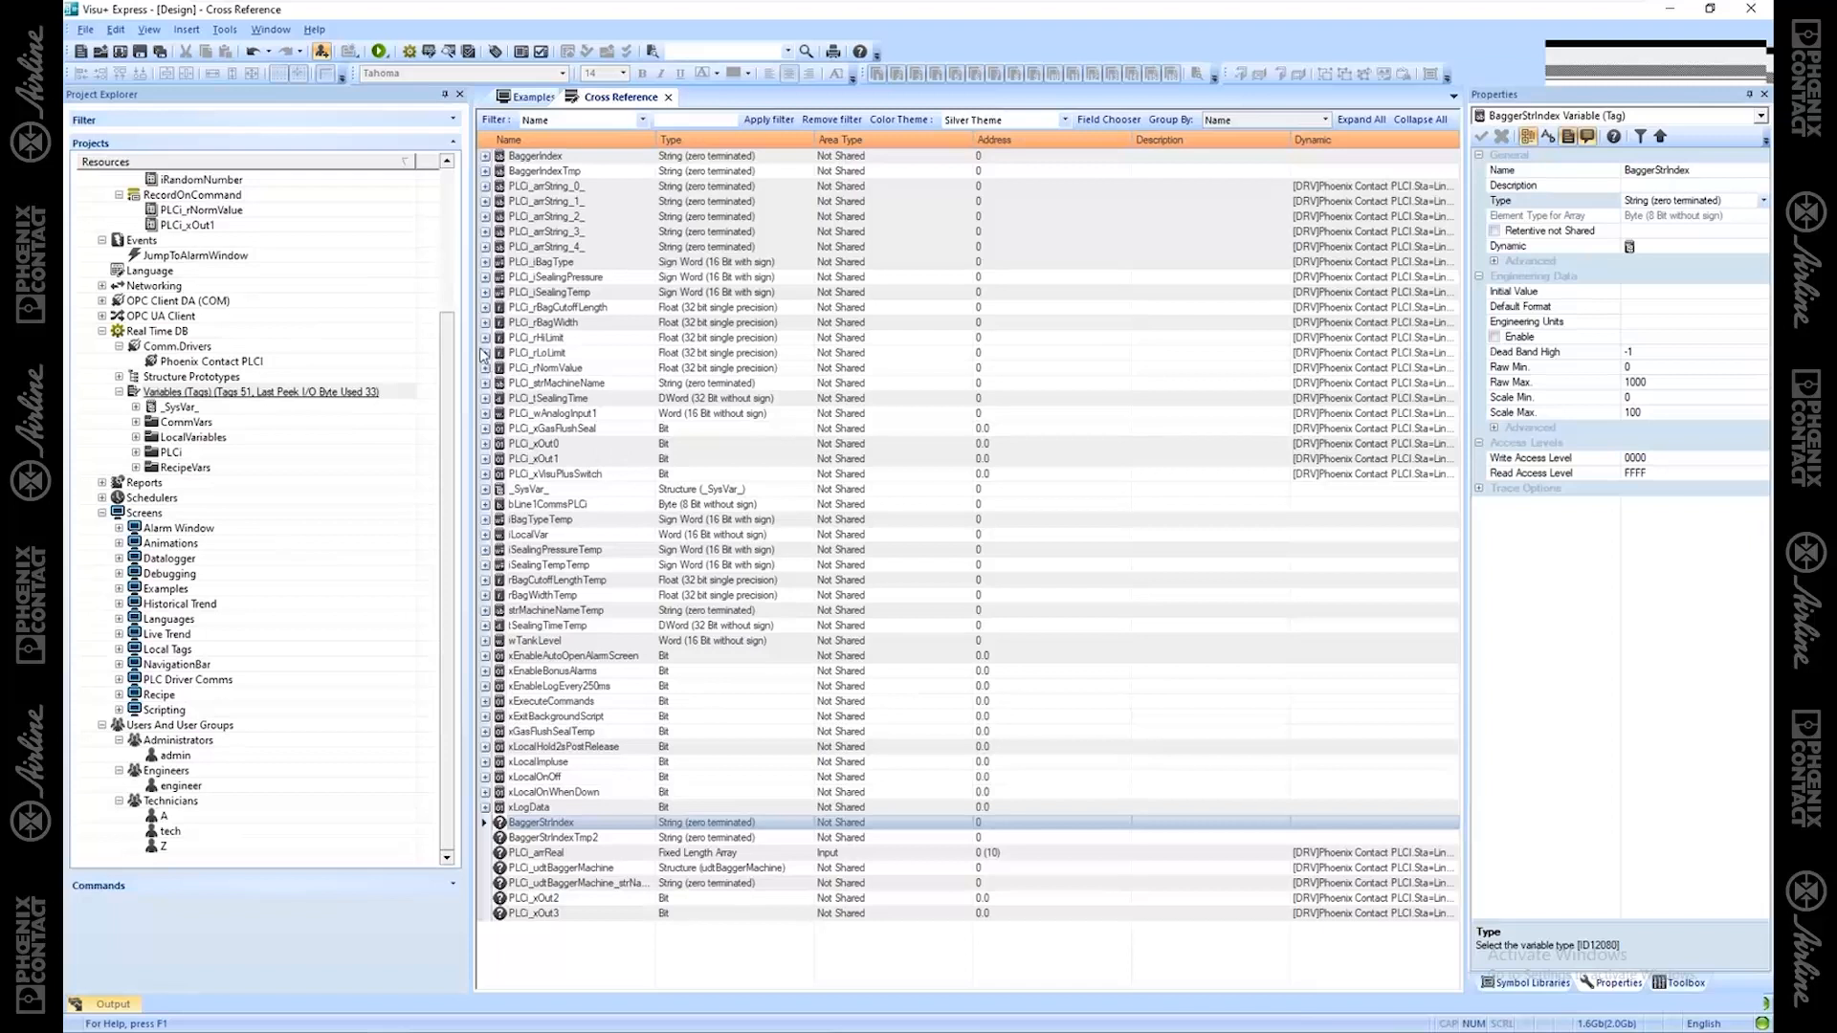
click(486, 247)
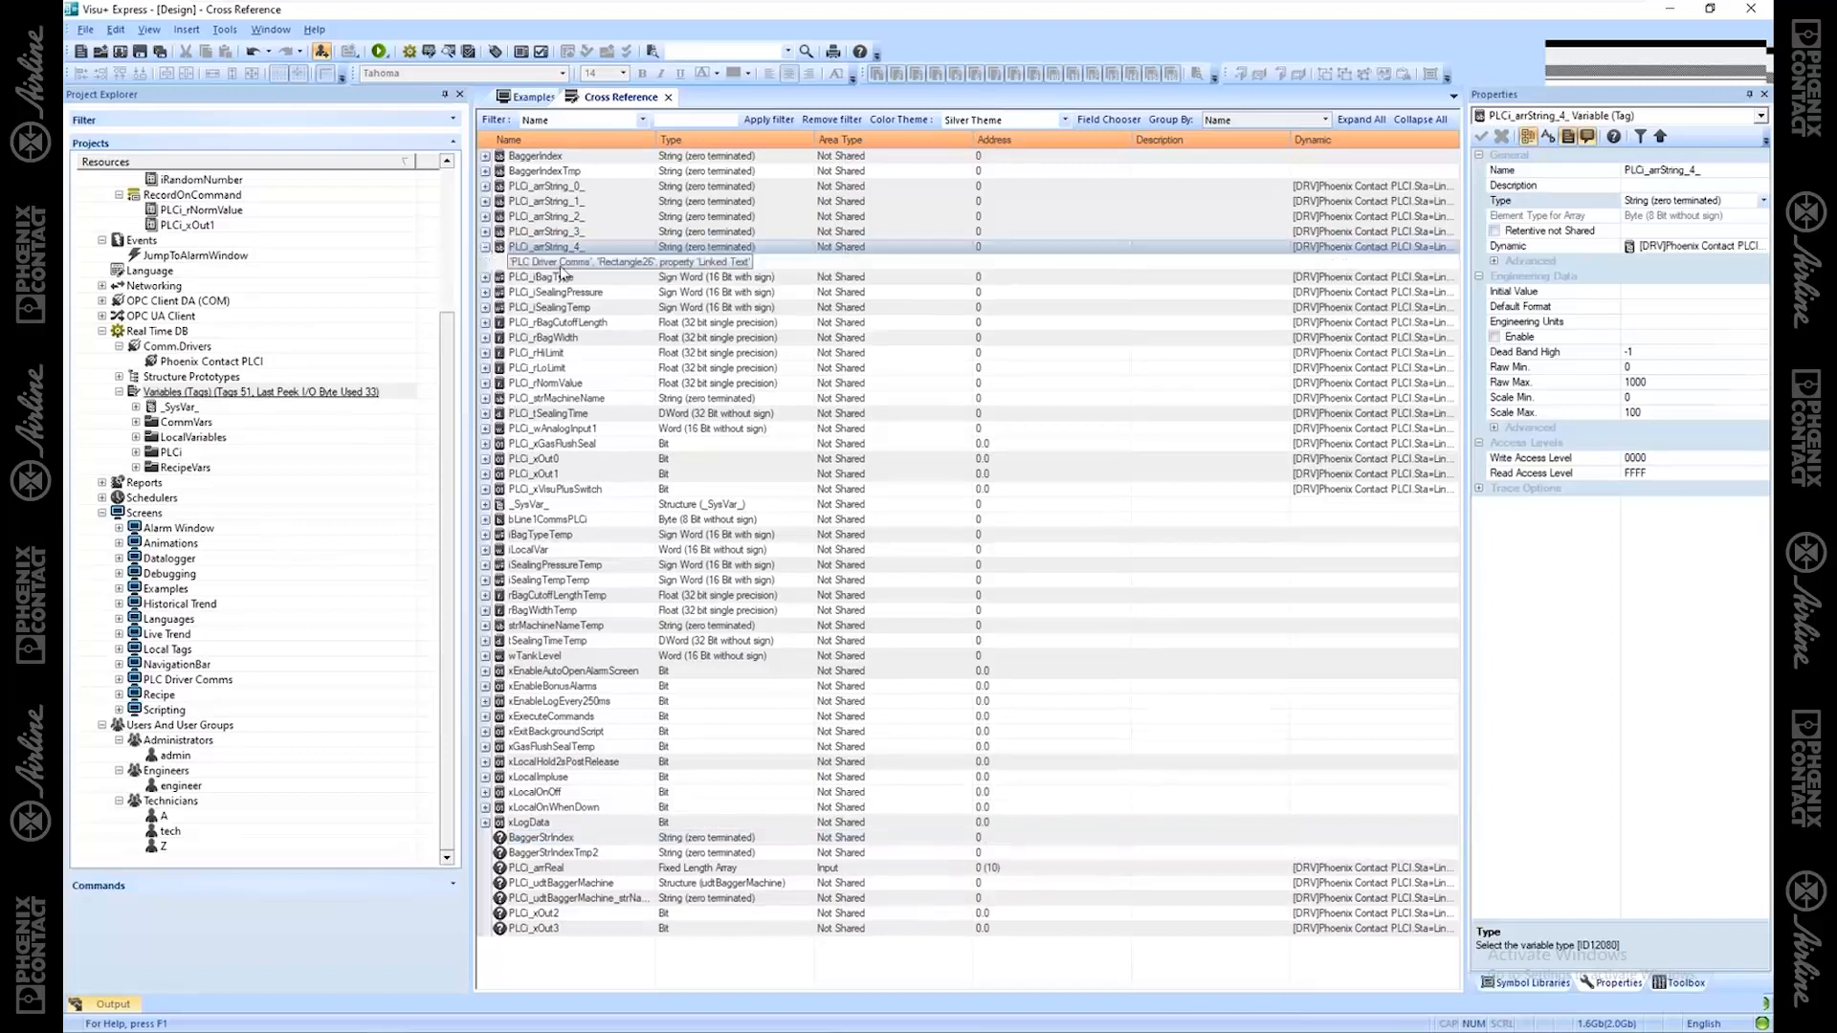
double_click(562, 265)
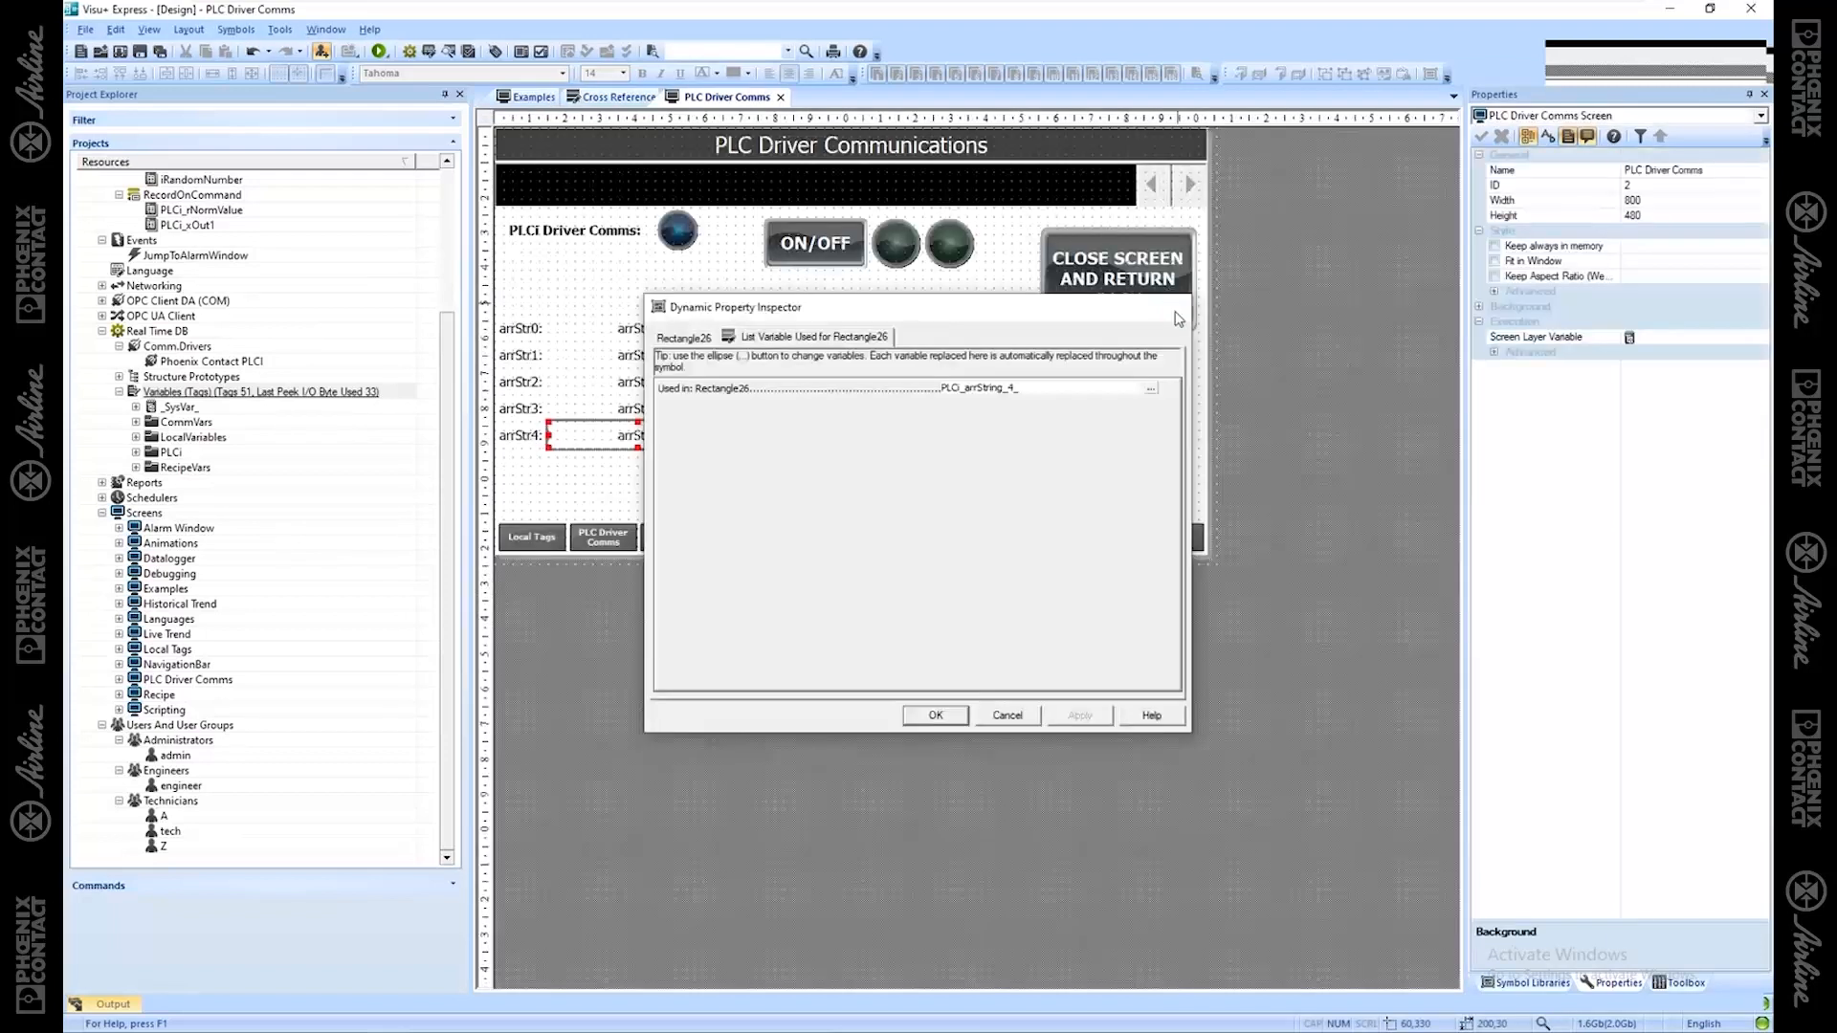
click(1178, 309)
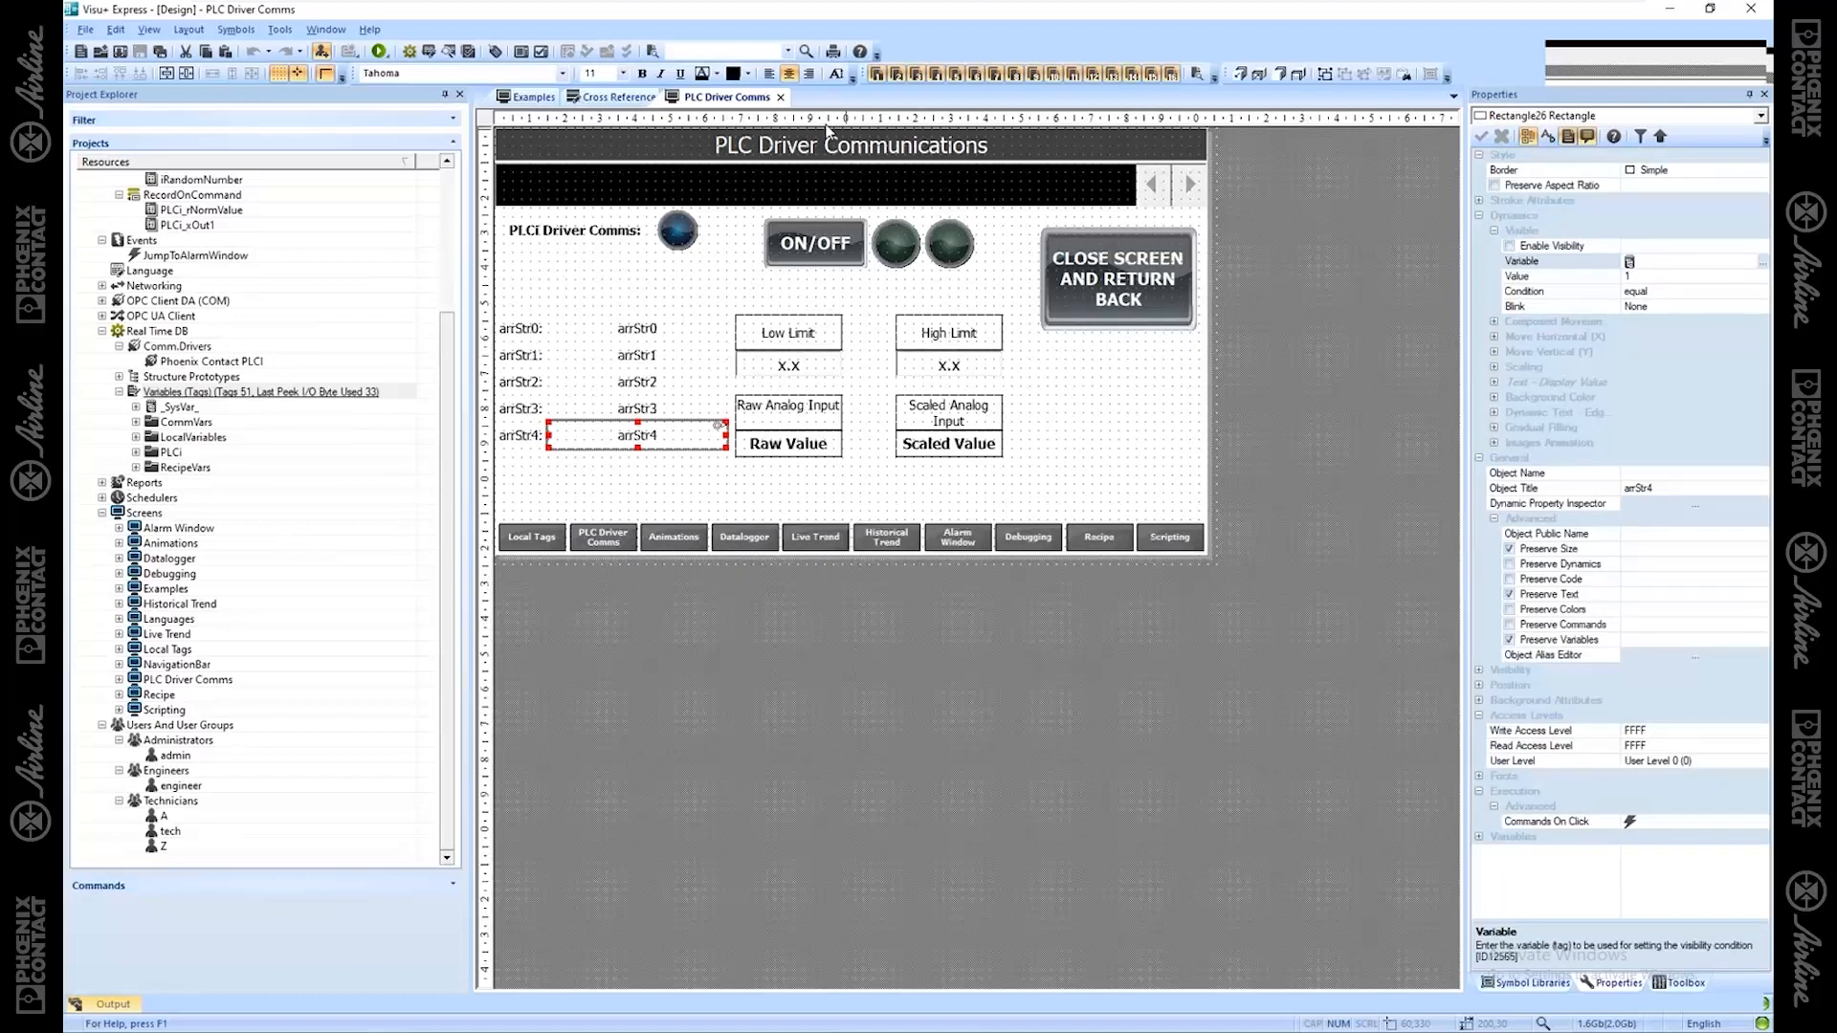
click(781, 97)
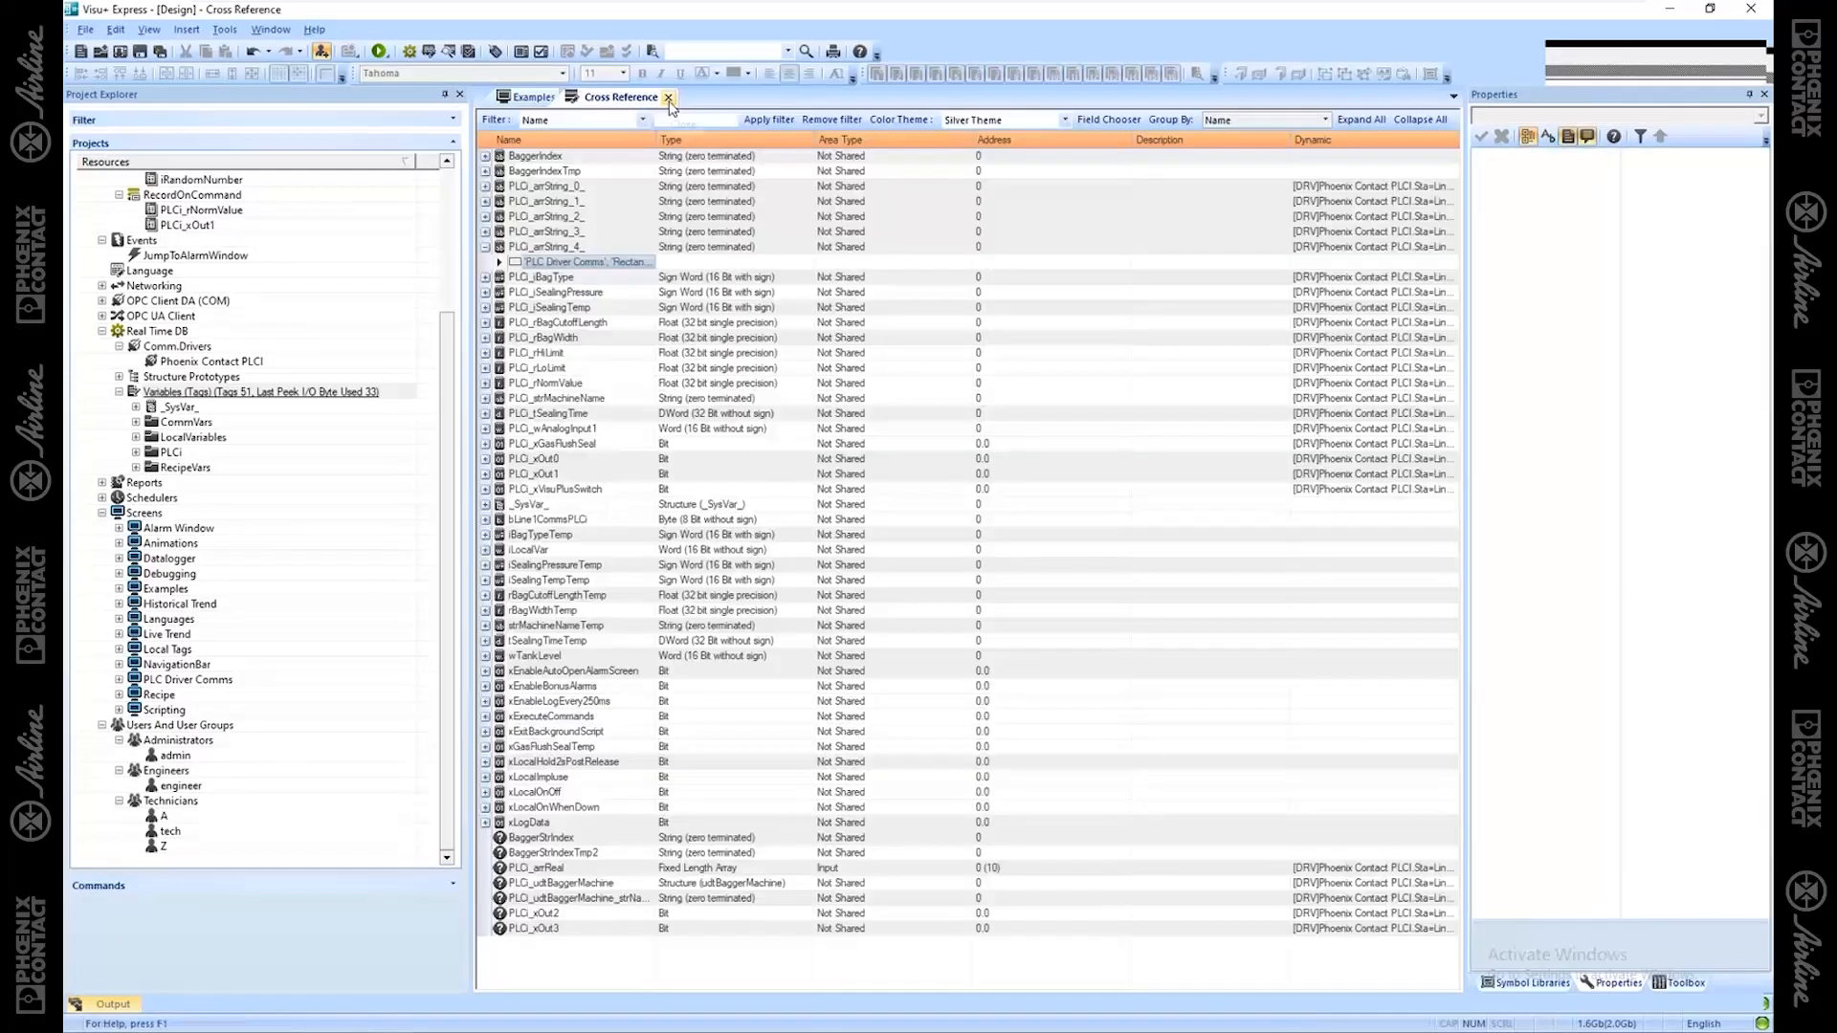
click(668, 99)
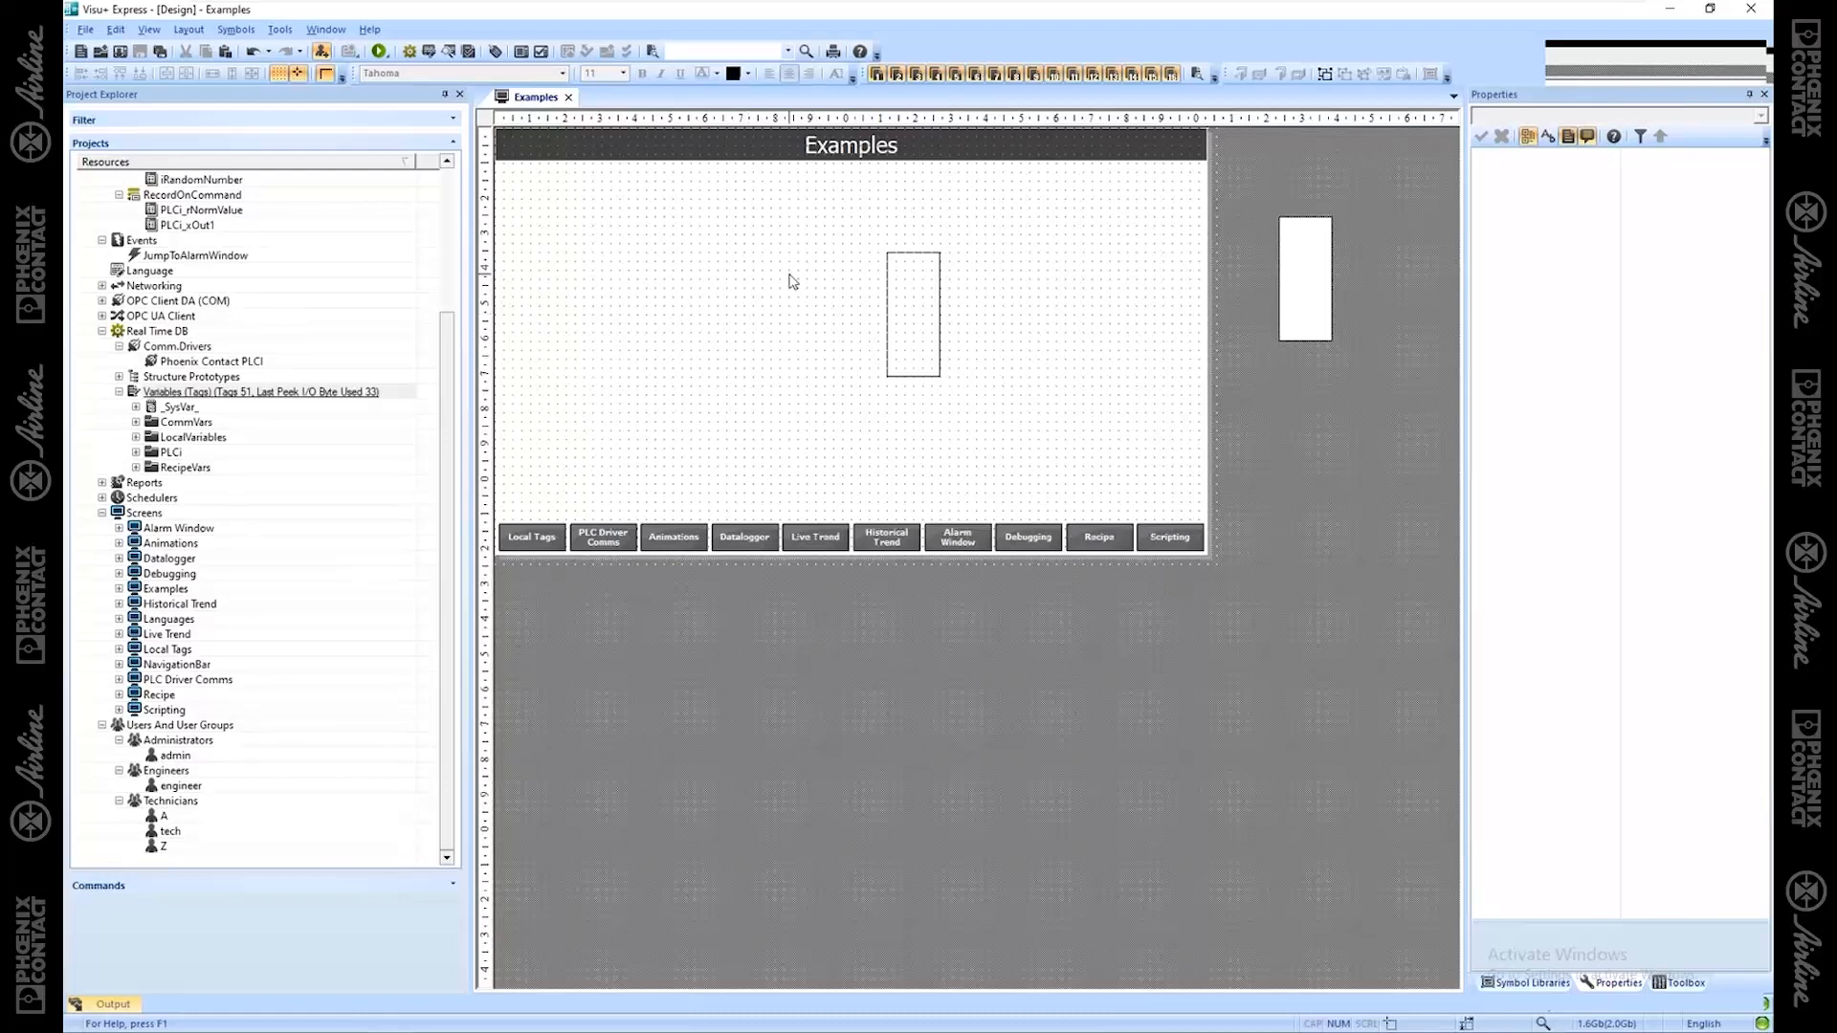
Step: Open BackgroundScript from the Basic Scripts and run it to check the code
scroll(407, 366, up, 4)
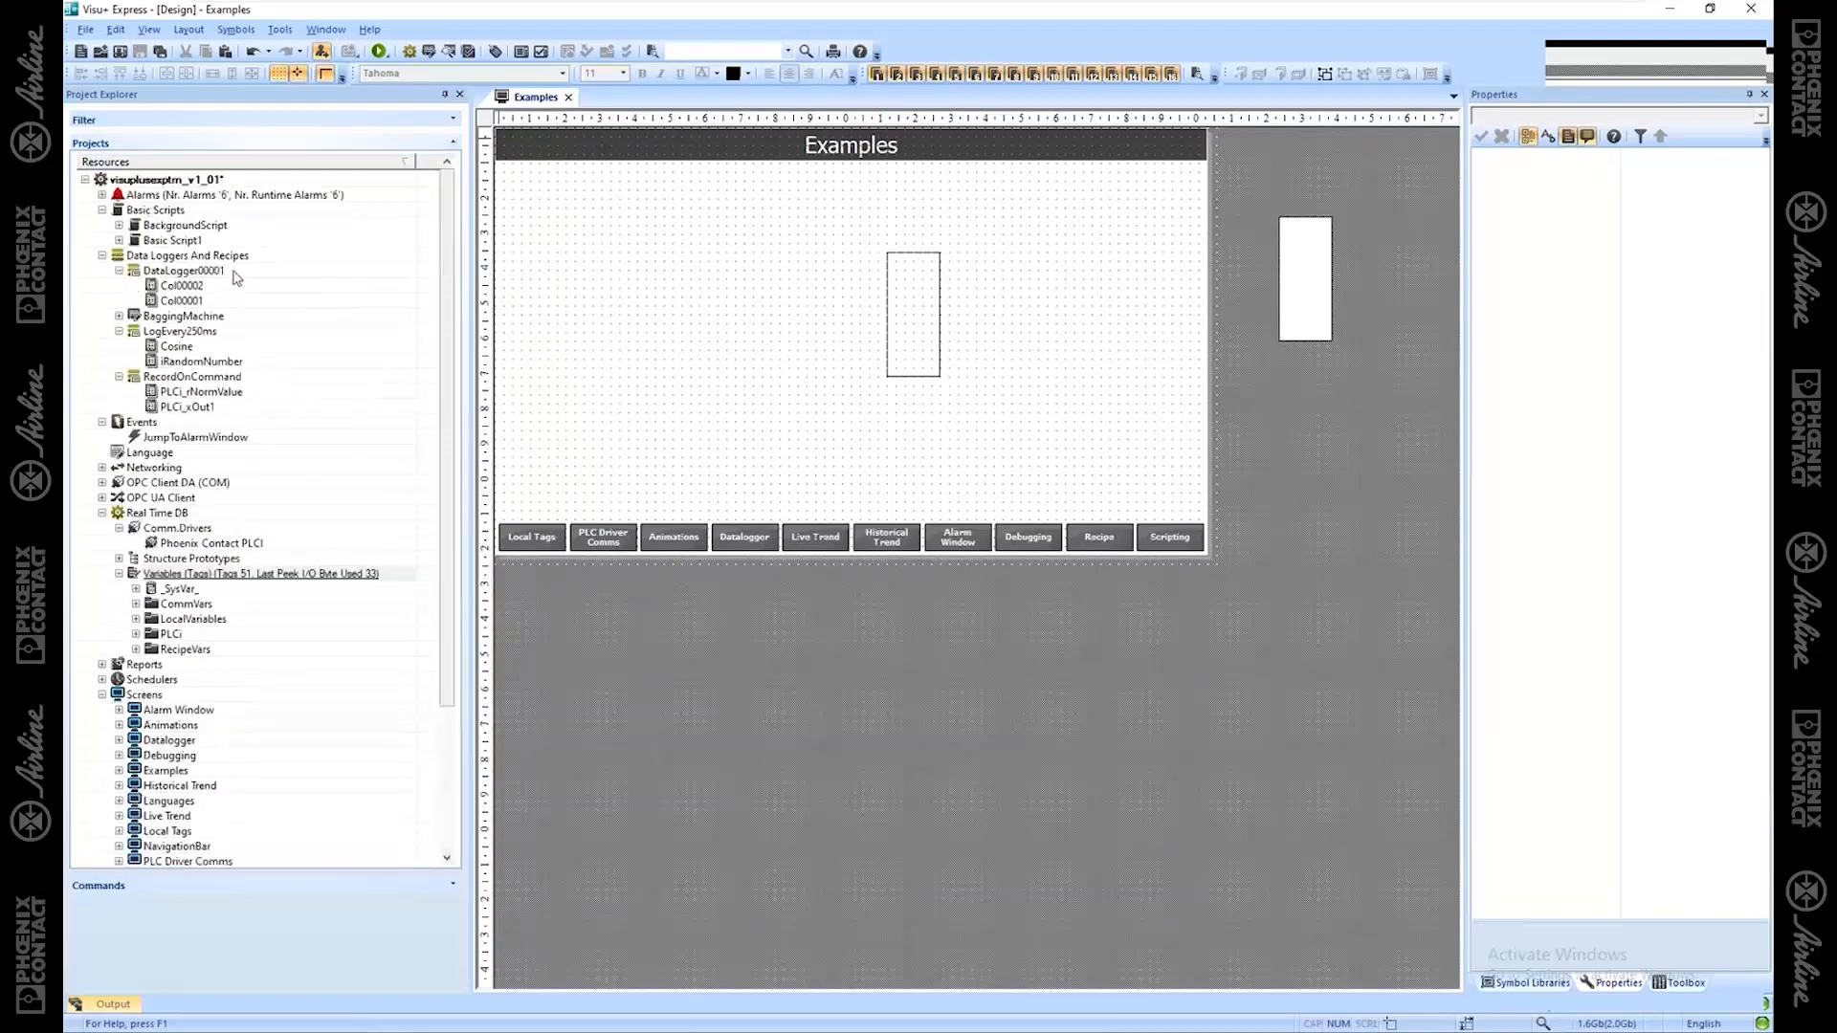
double_click(196, 227)
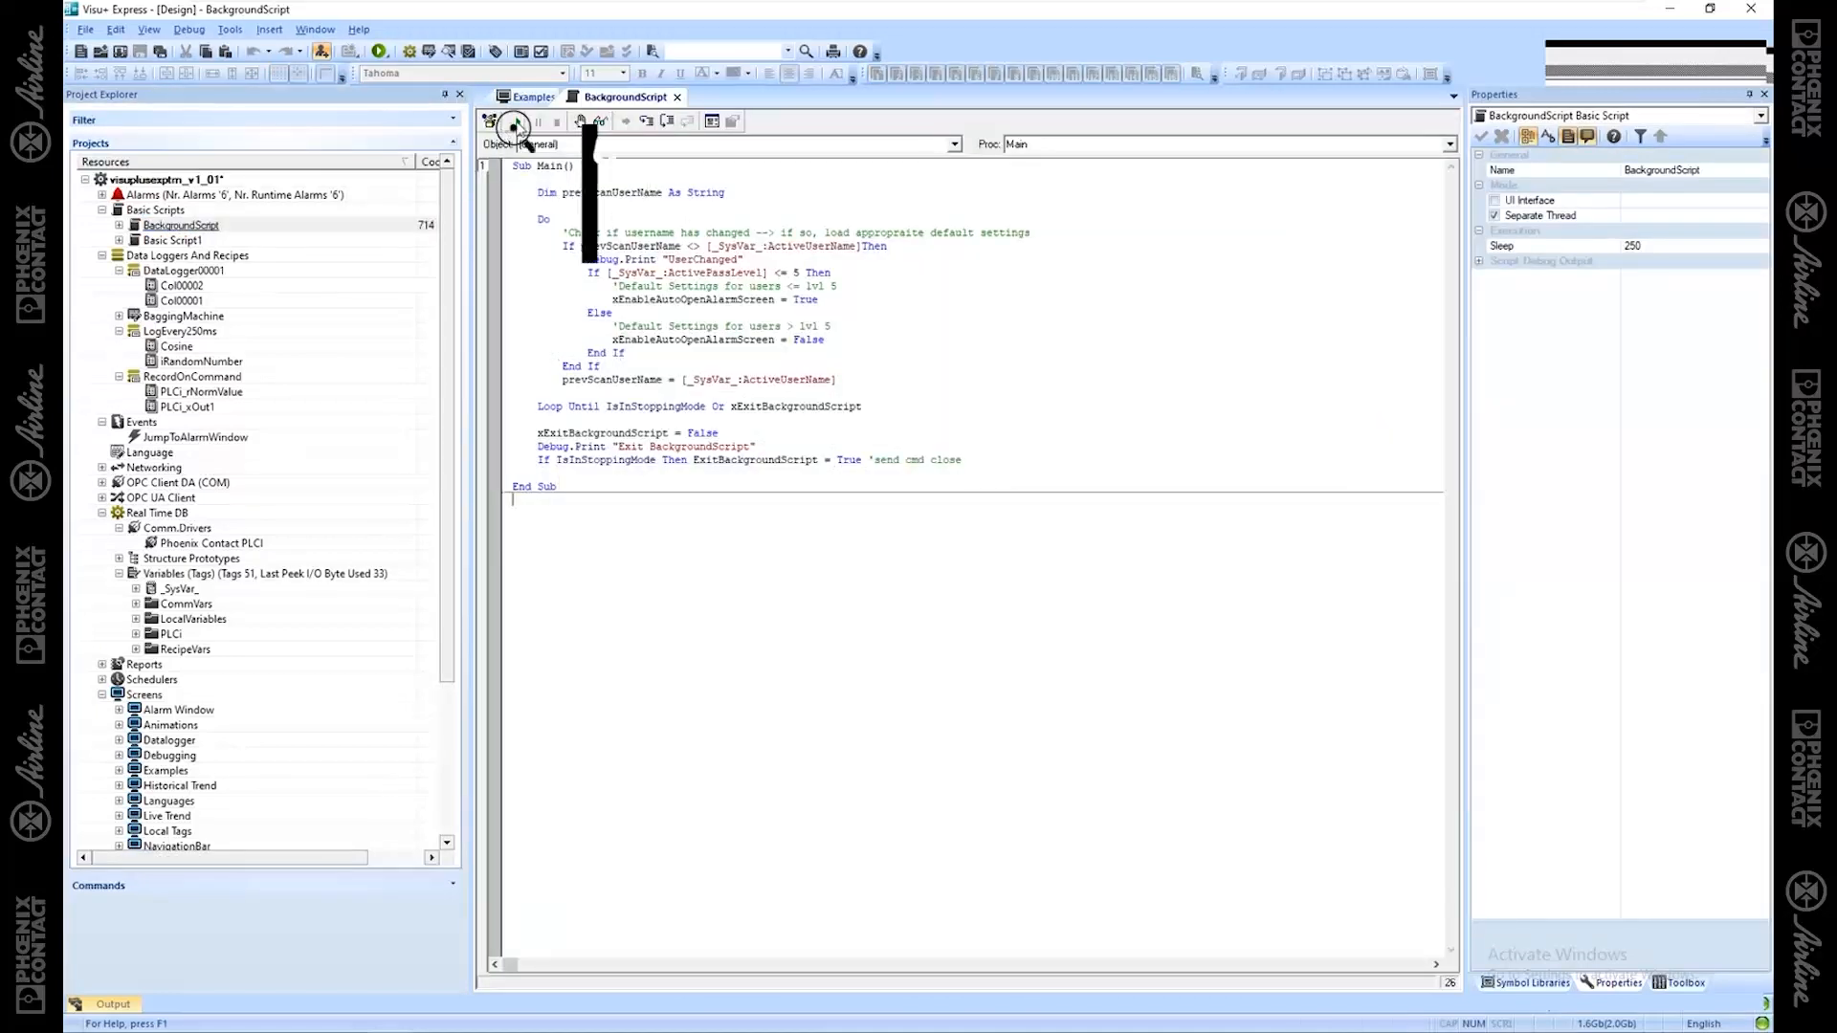
click(517, 126)
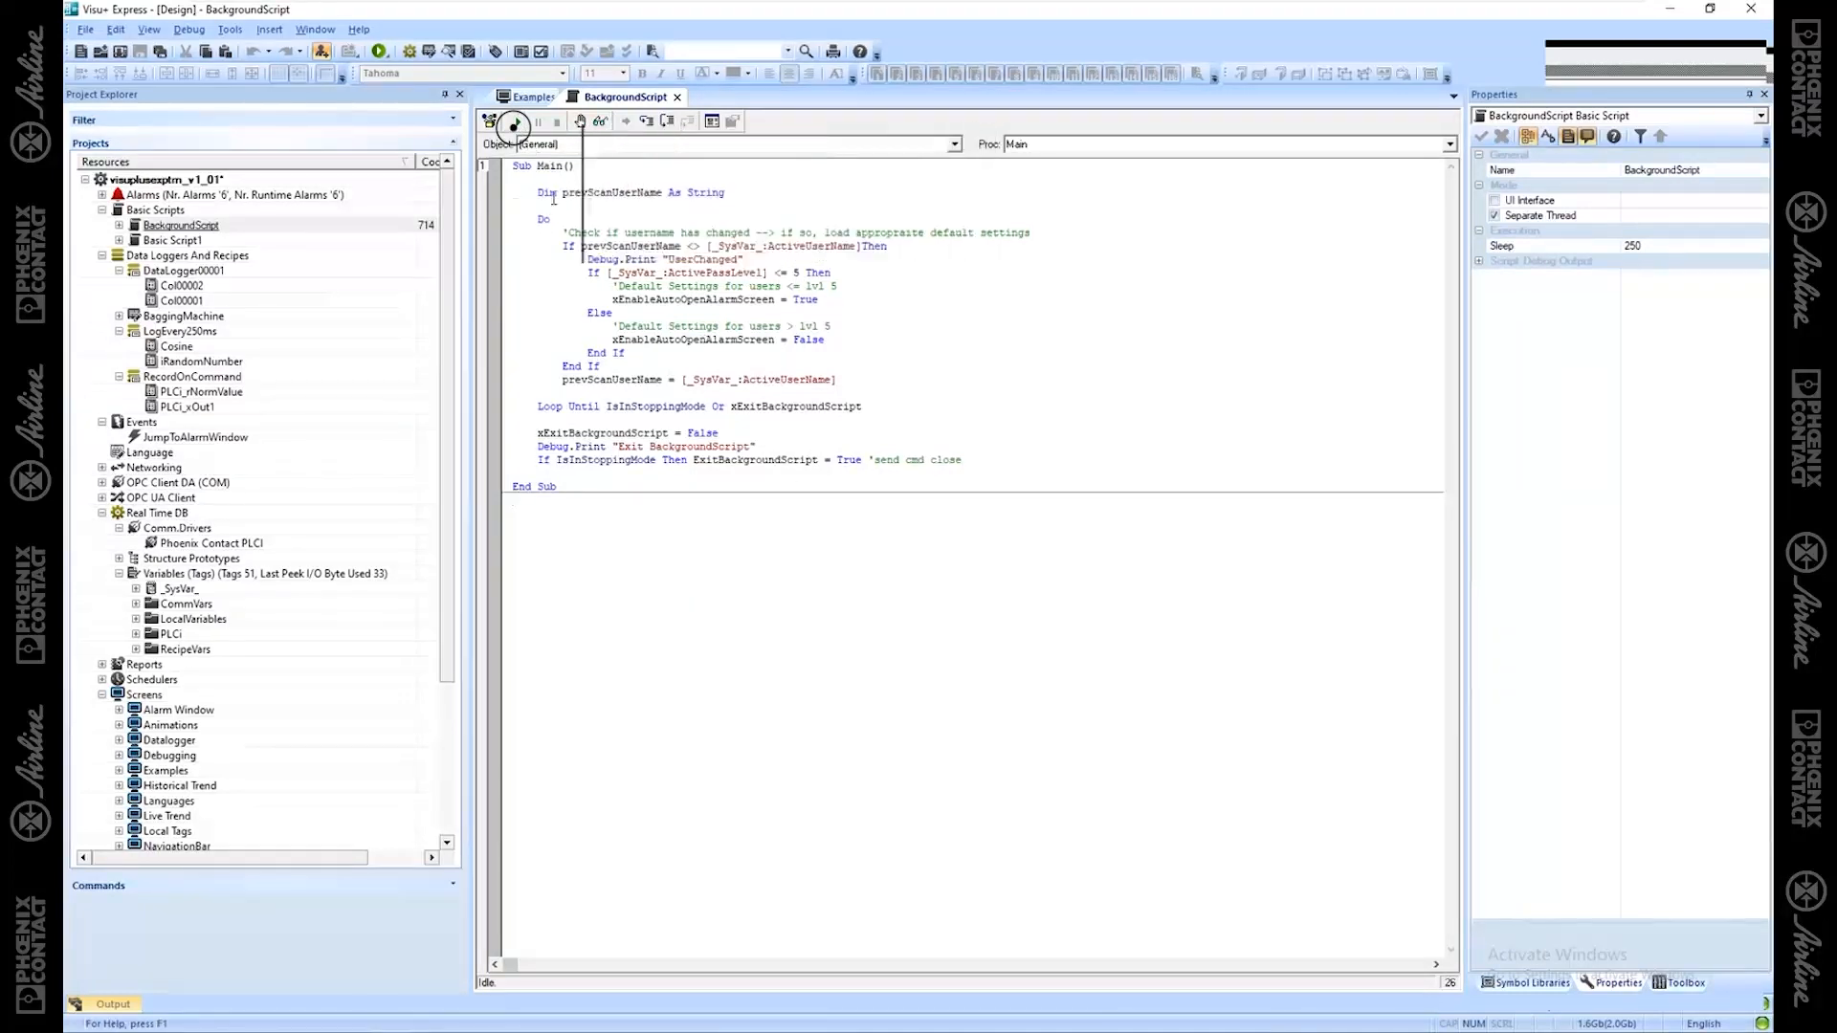
Step: Add the line Option Explicit above Sub Main() in BackgroundScript
click(605, 379)
click(524, 165)
key(Return)
key(Up)
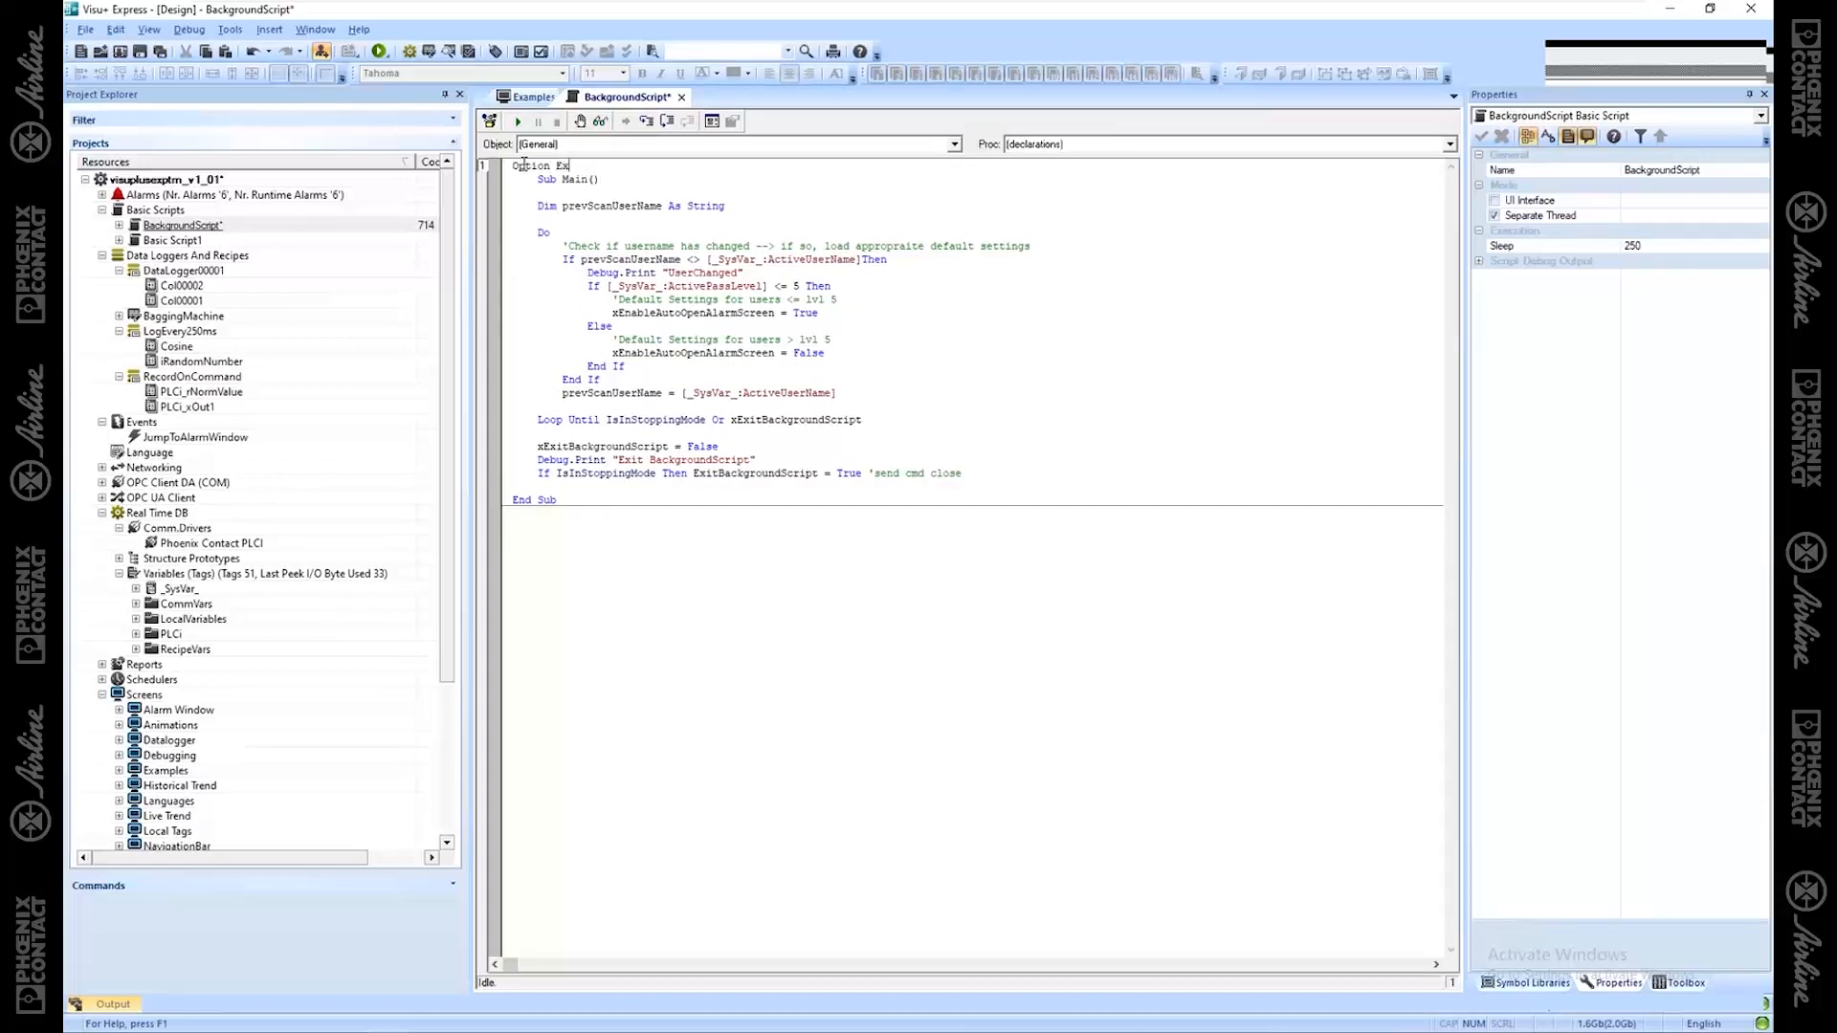
key(Right)
key(Delete)
click(693, 474)
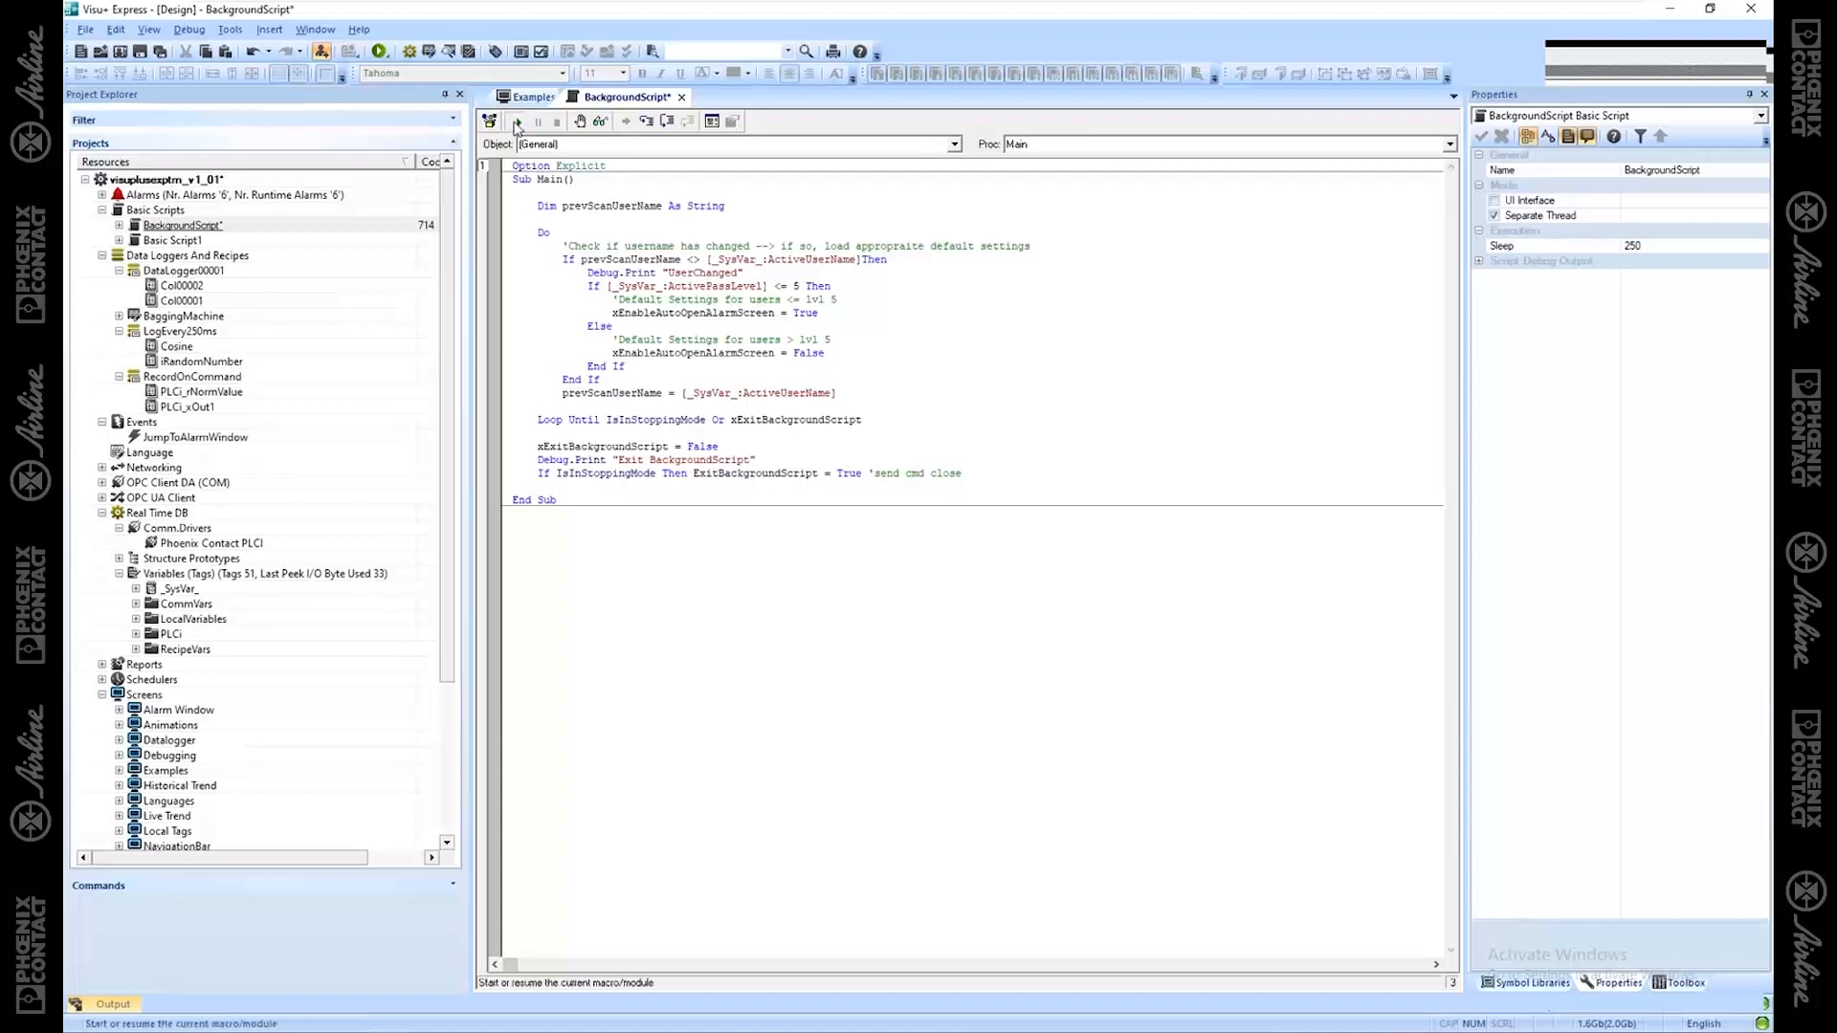
Step: Inspect the ExitBackgroundScript variable in the script's last If line, and save and close BackgroundScript
double_click(730, 473)
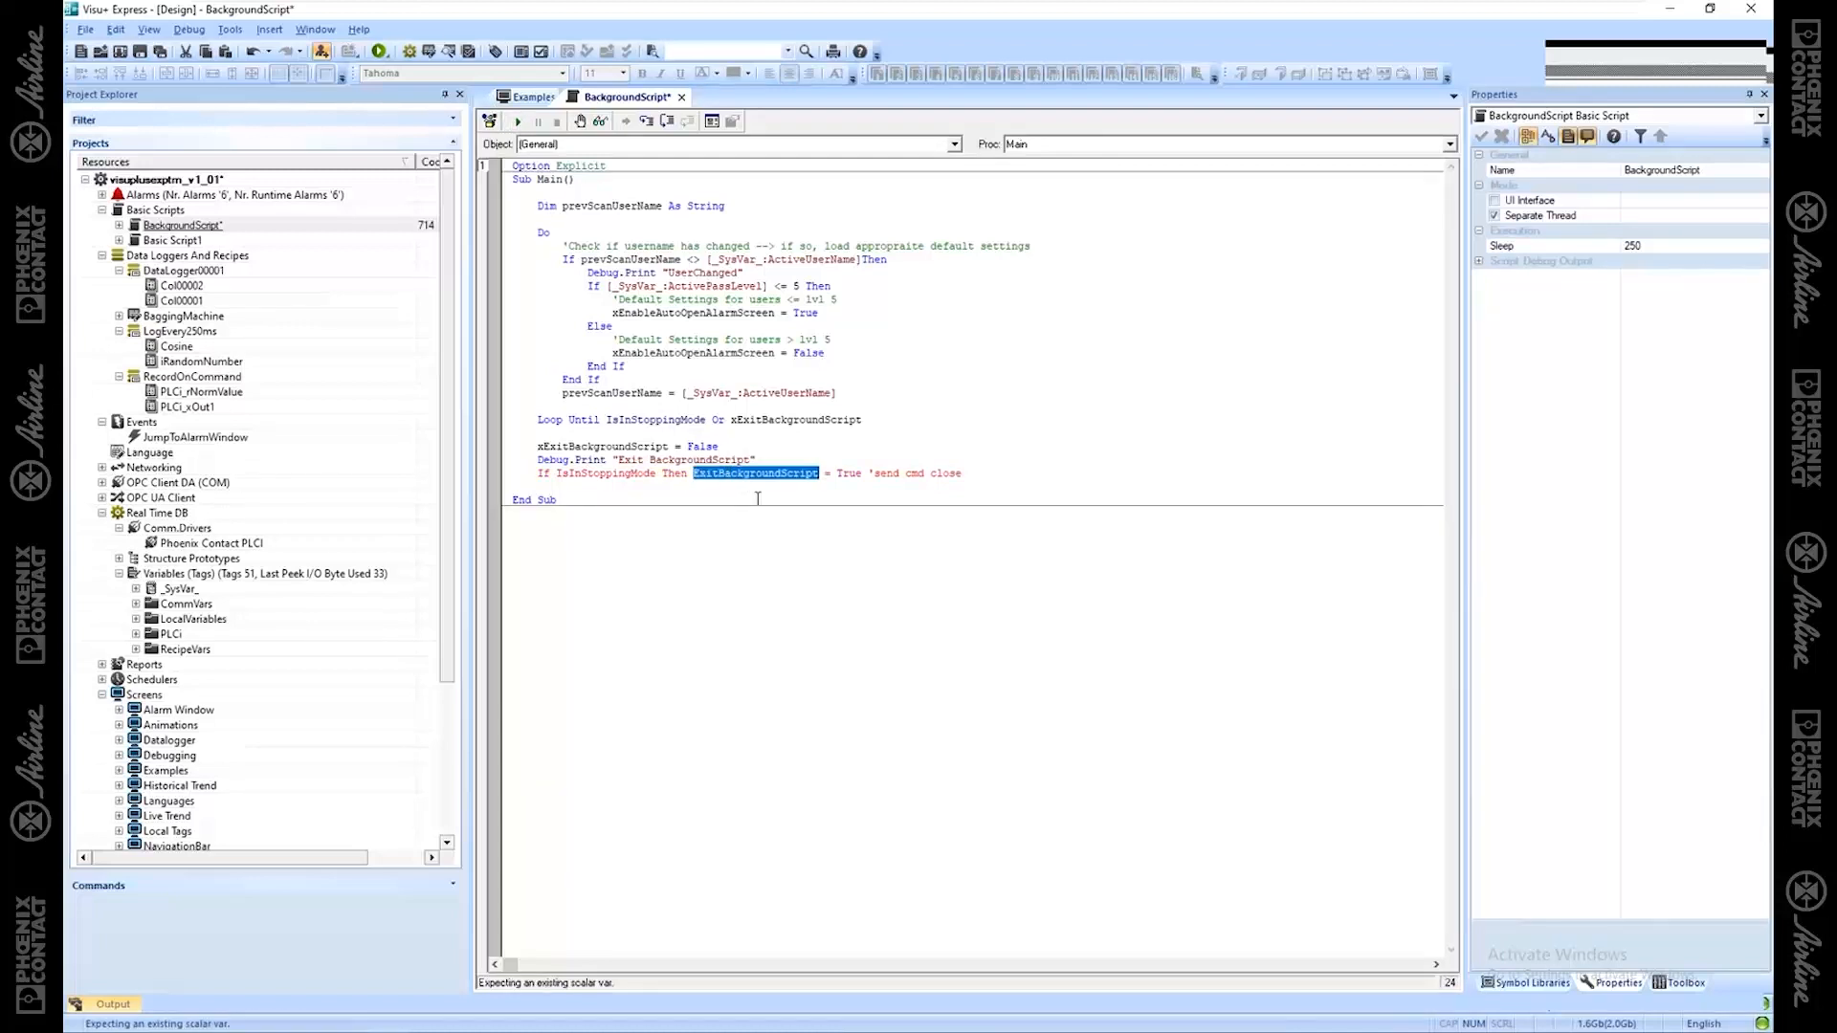
click(785, 432)
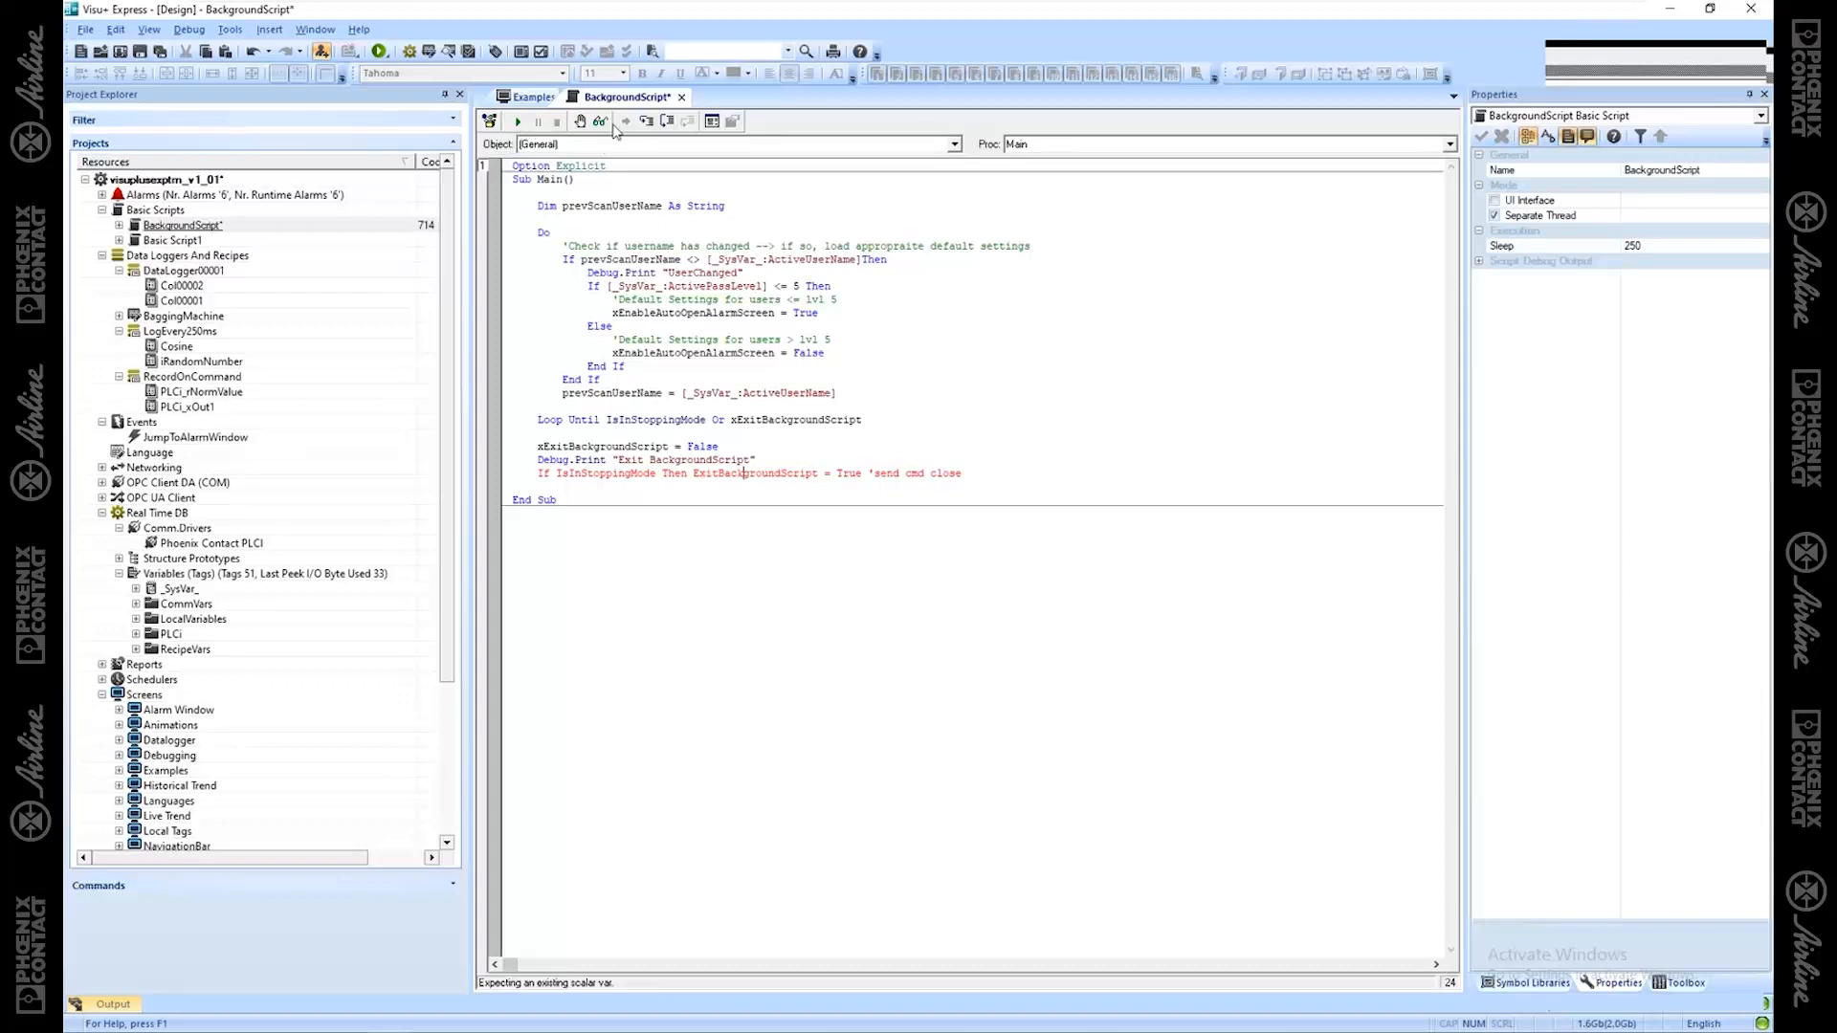
click(497, 354)
click(496, 354)
key(ctrl+s)
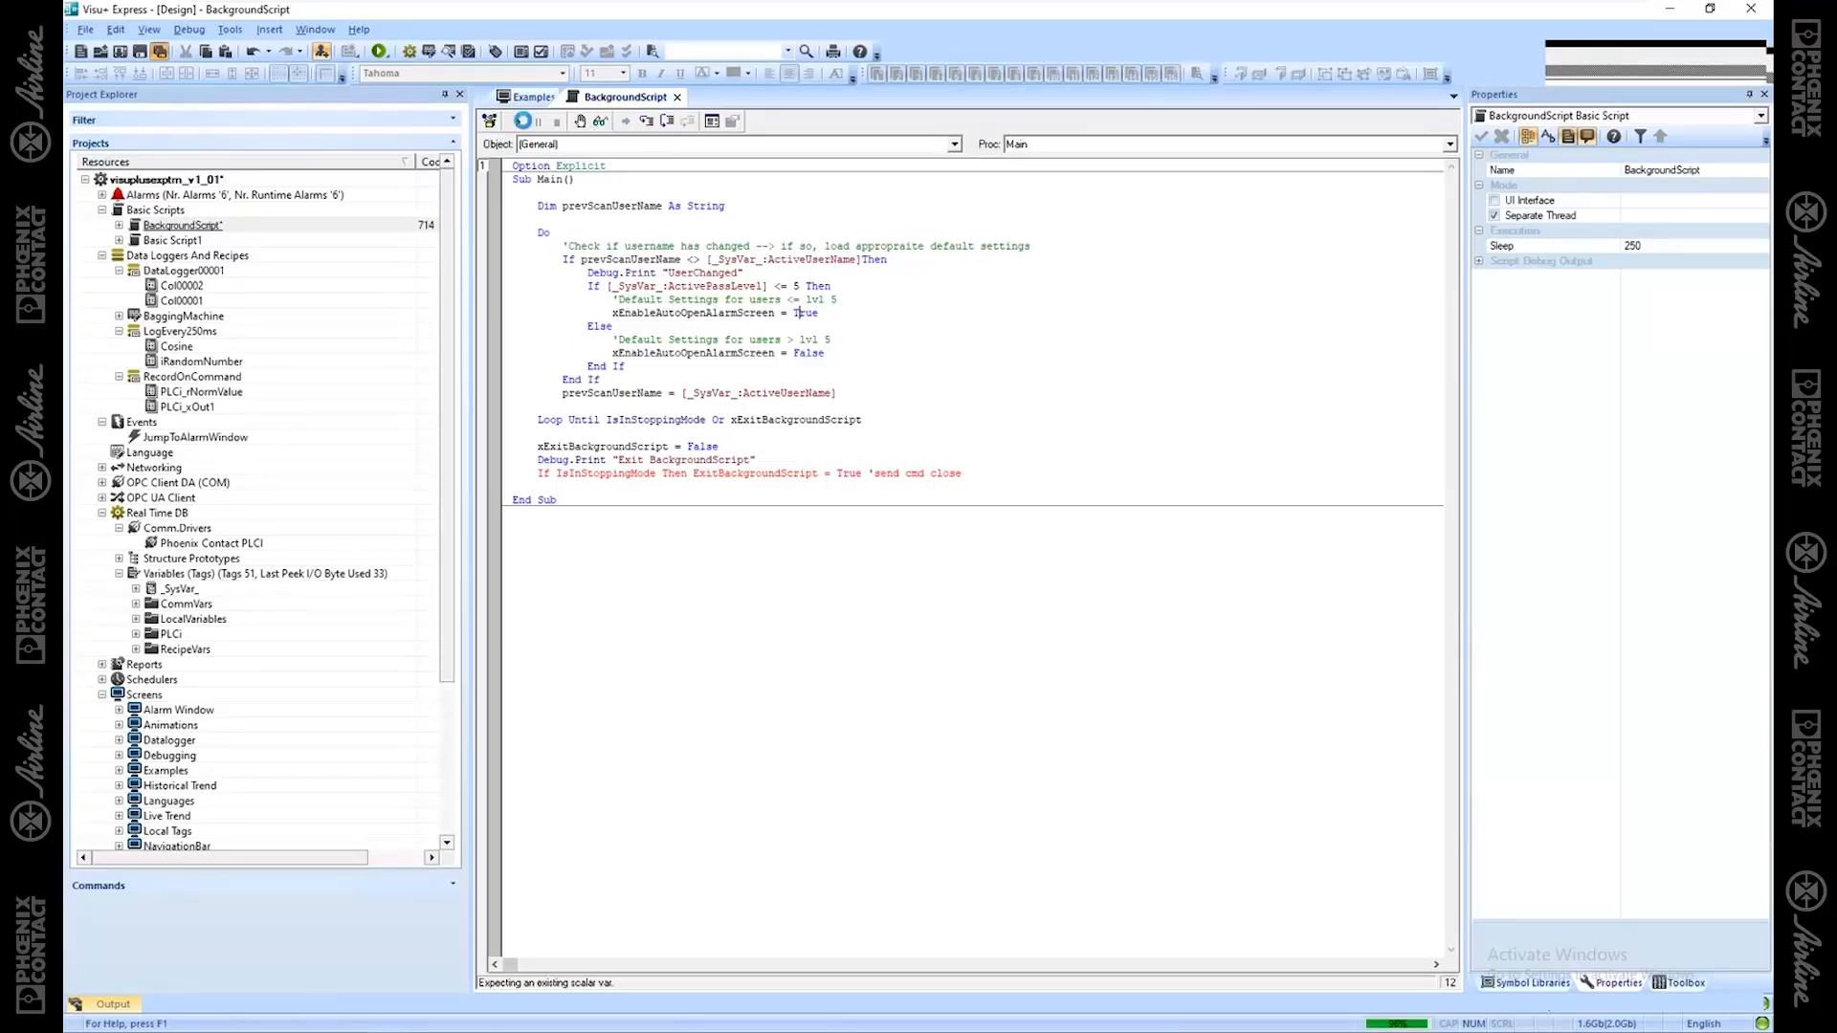
click(680, 98)
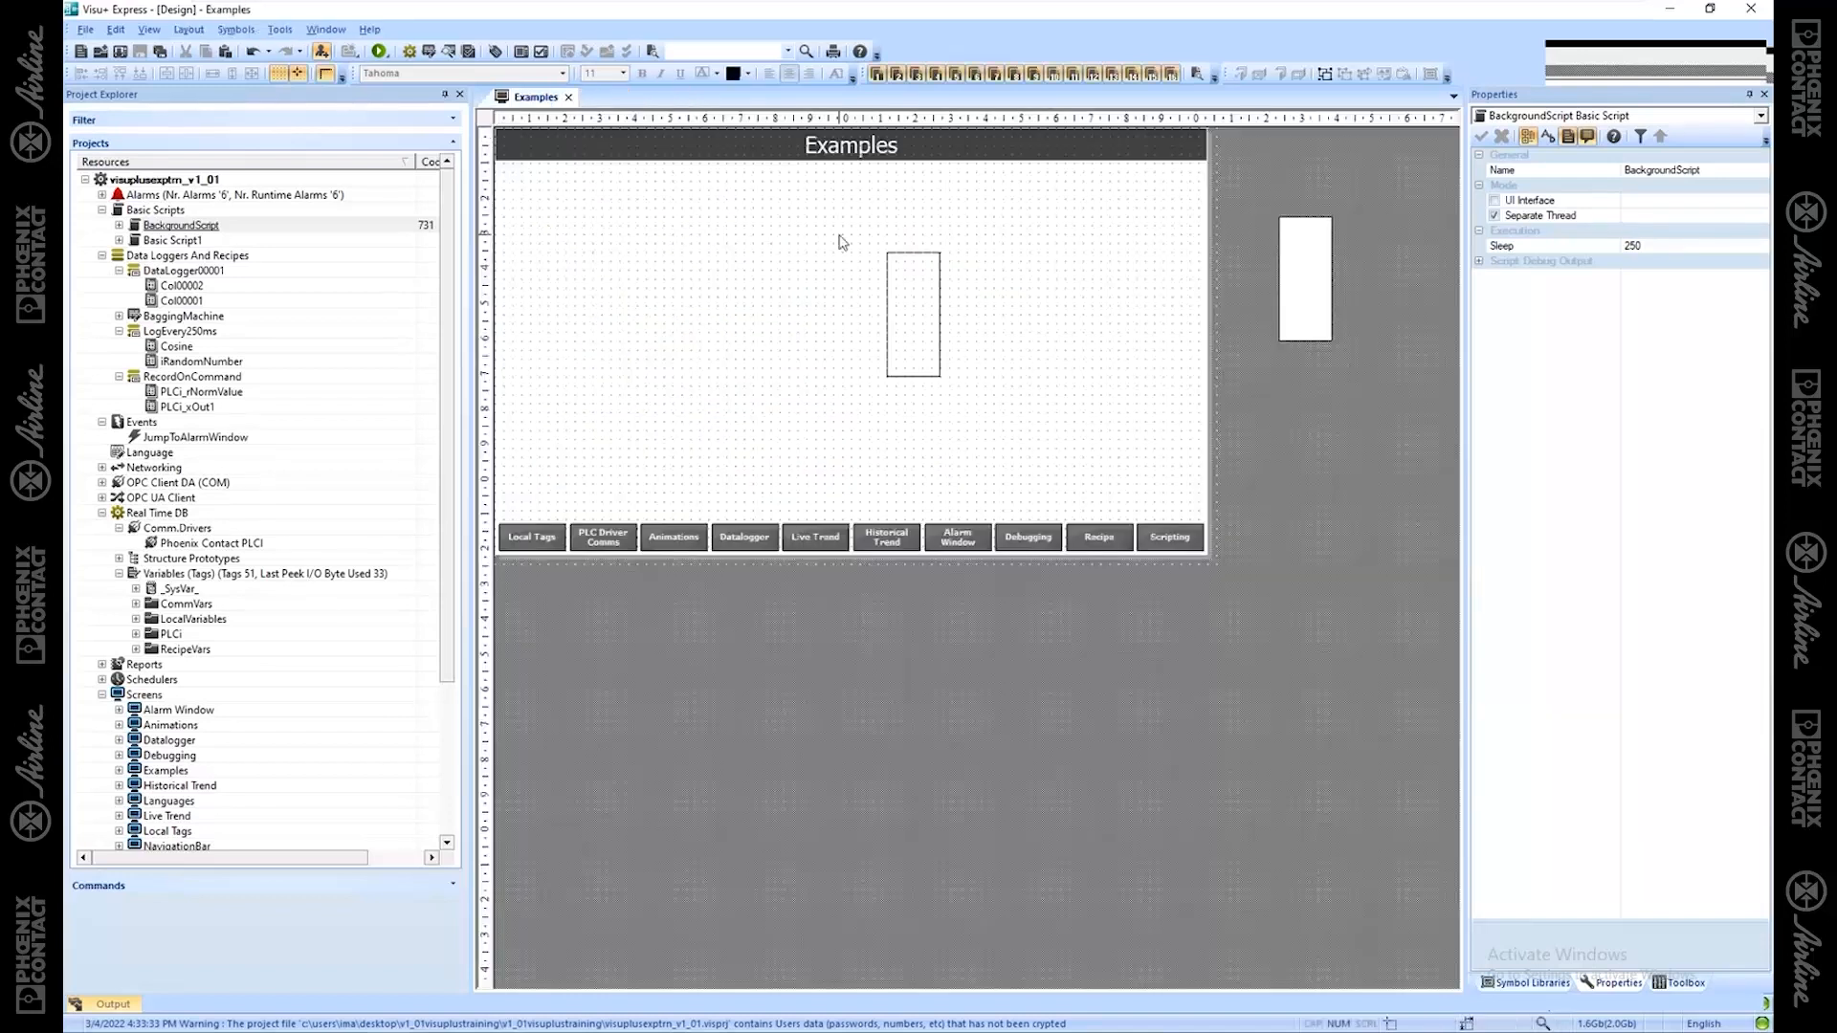
Step: Look up the Project Path property of the visuplusexptrn_v1_01 project and switch to that folder in File Explorer
click(189, 181)
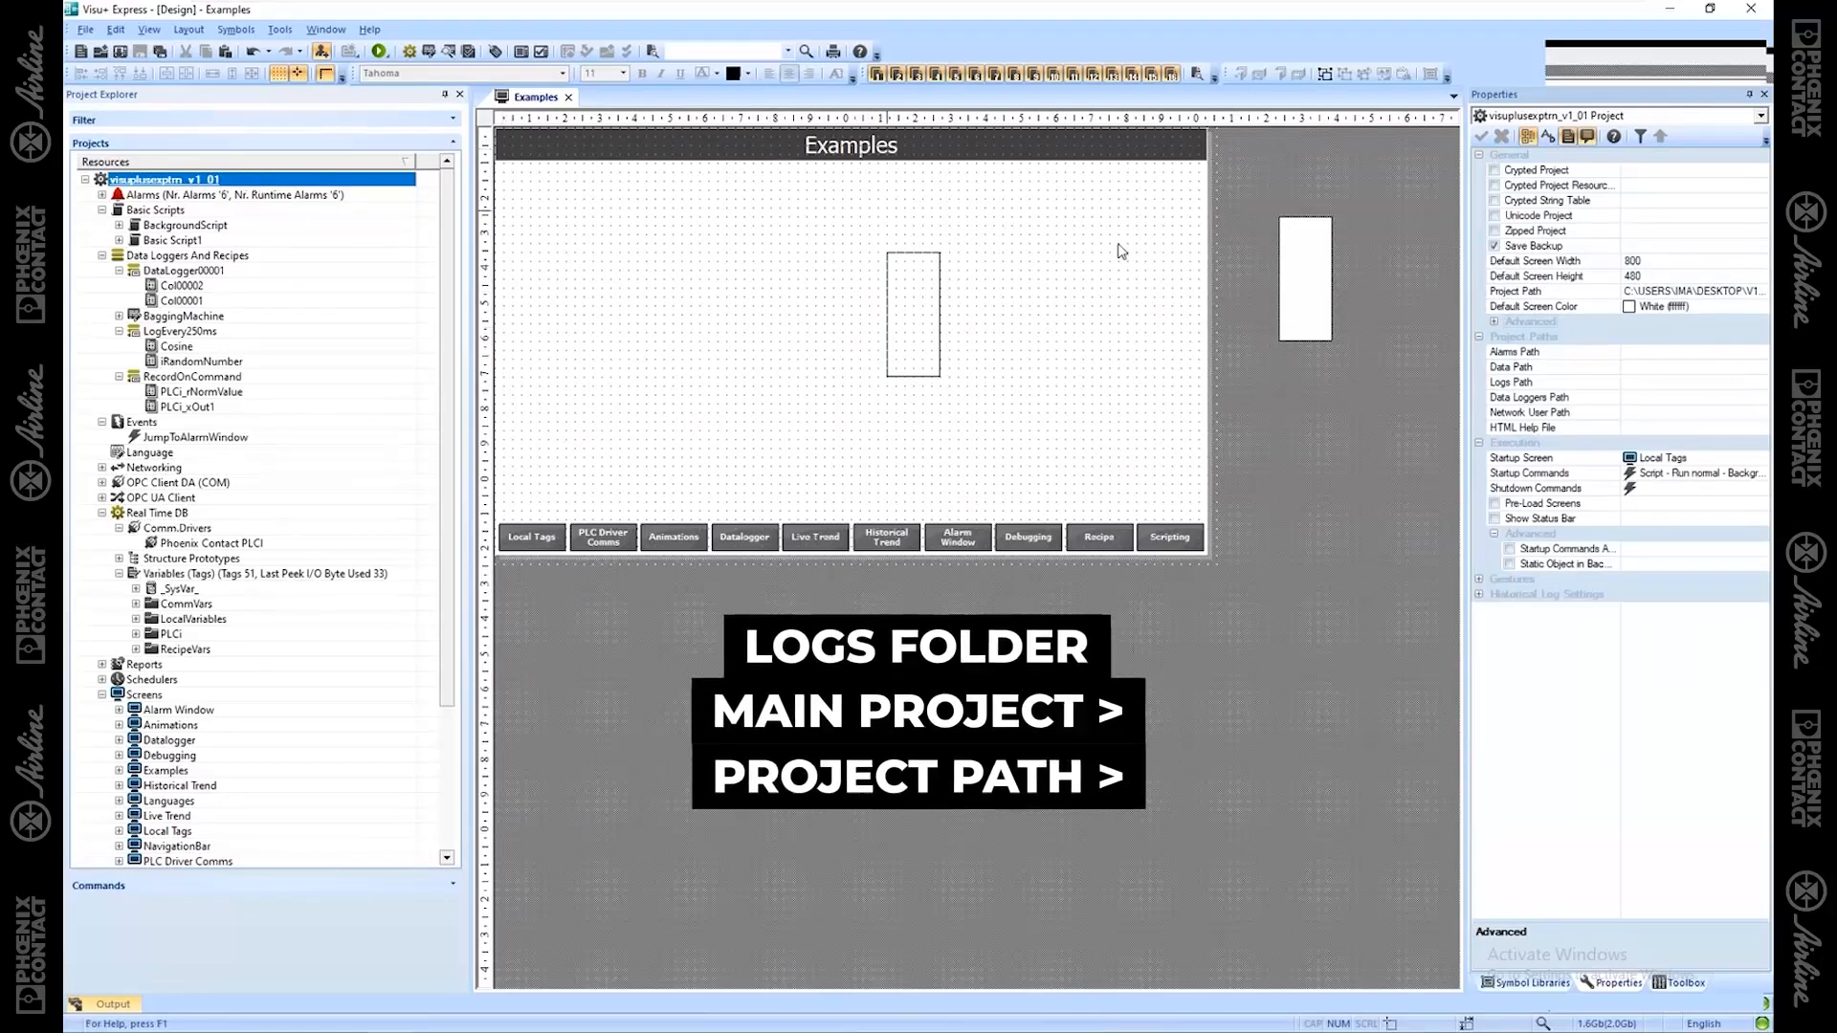
click(1698, 291)
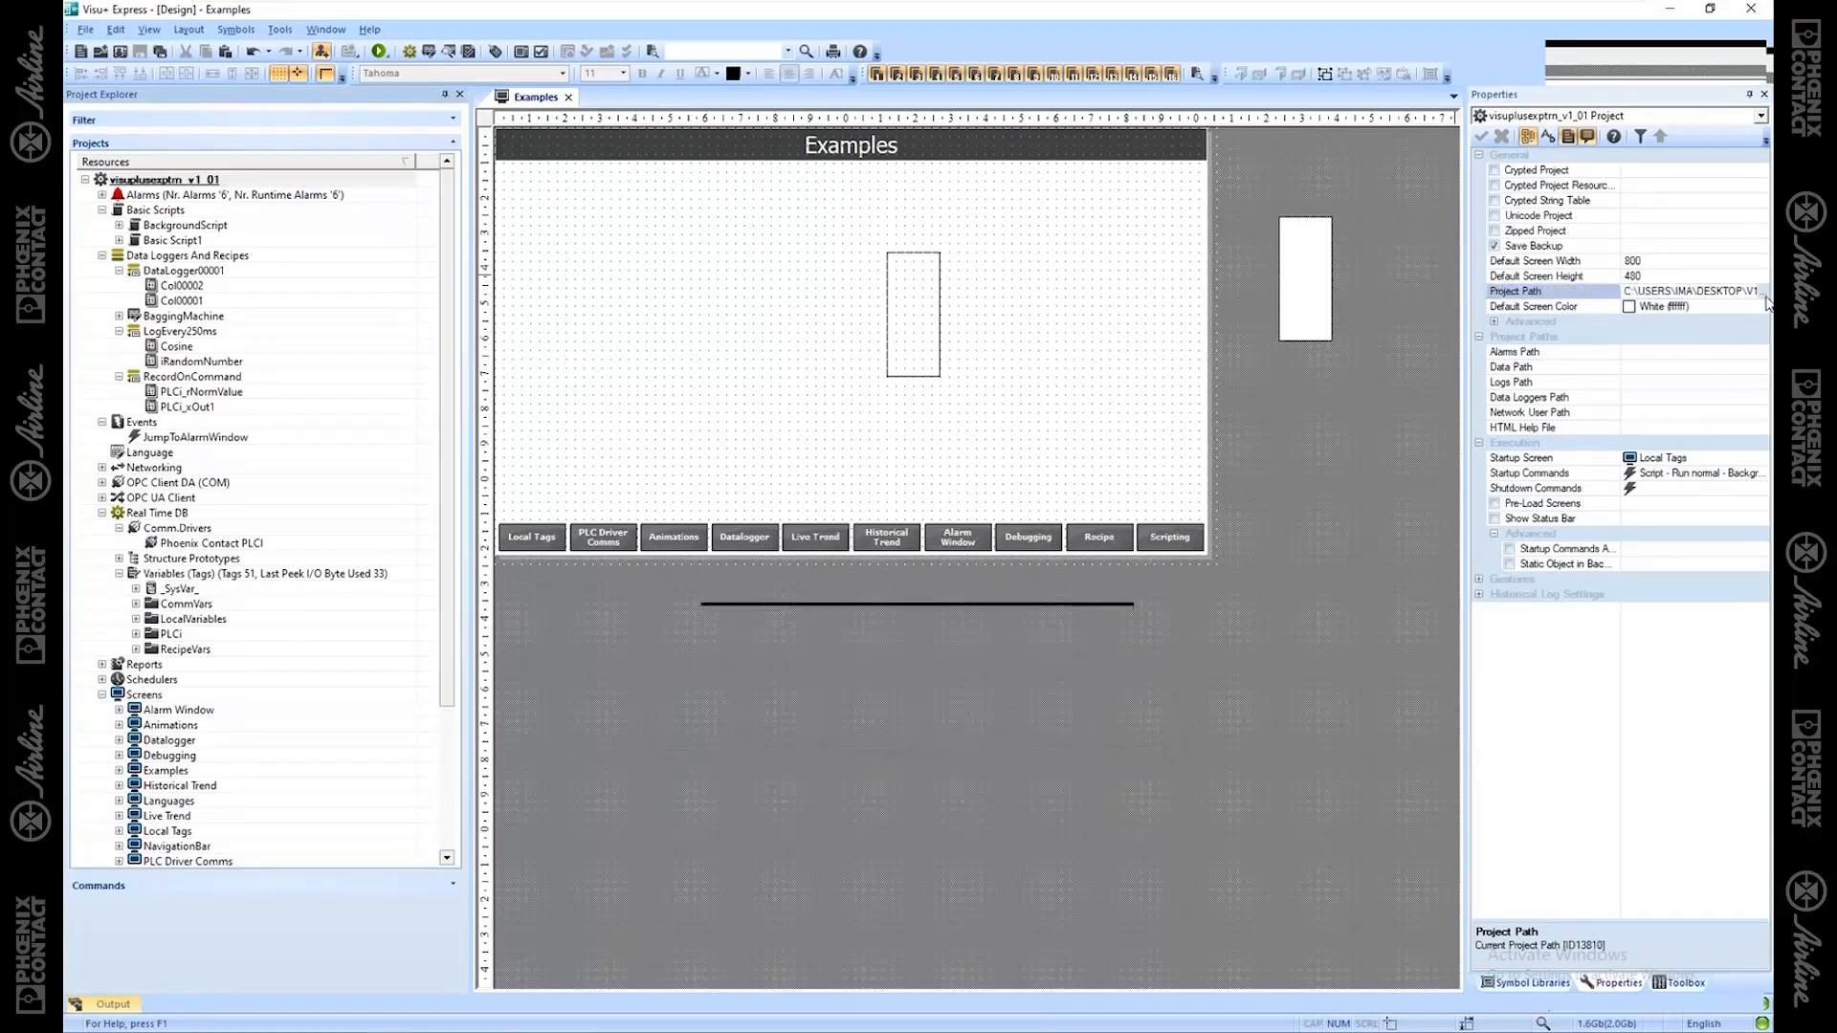
key(alt+Tab)
drag(1135, 344, 1041, 274)
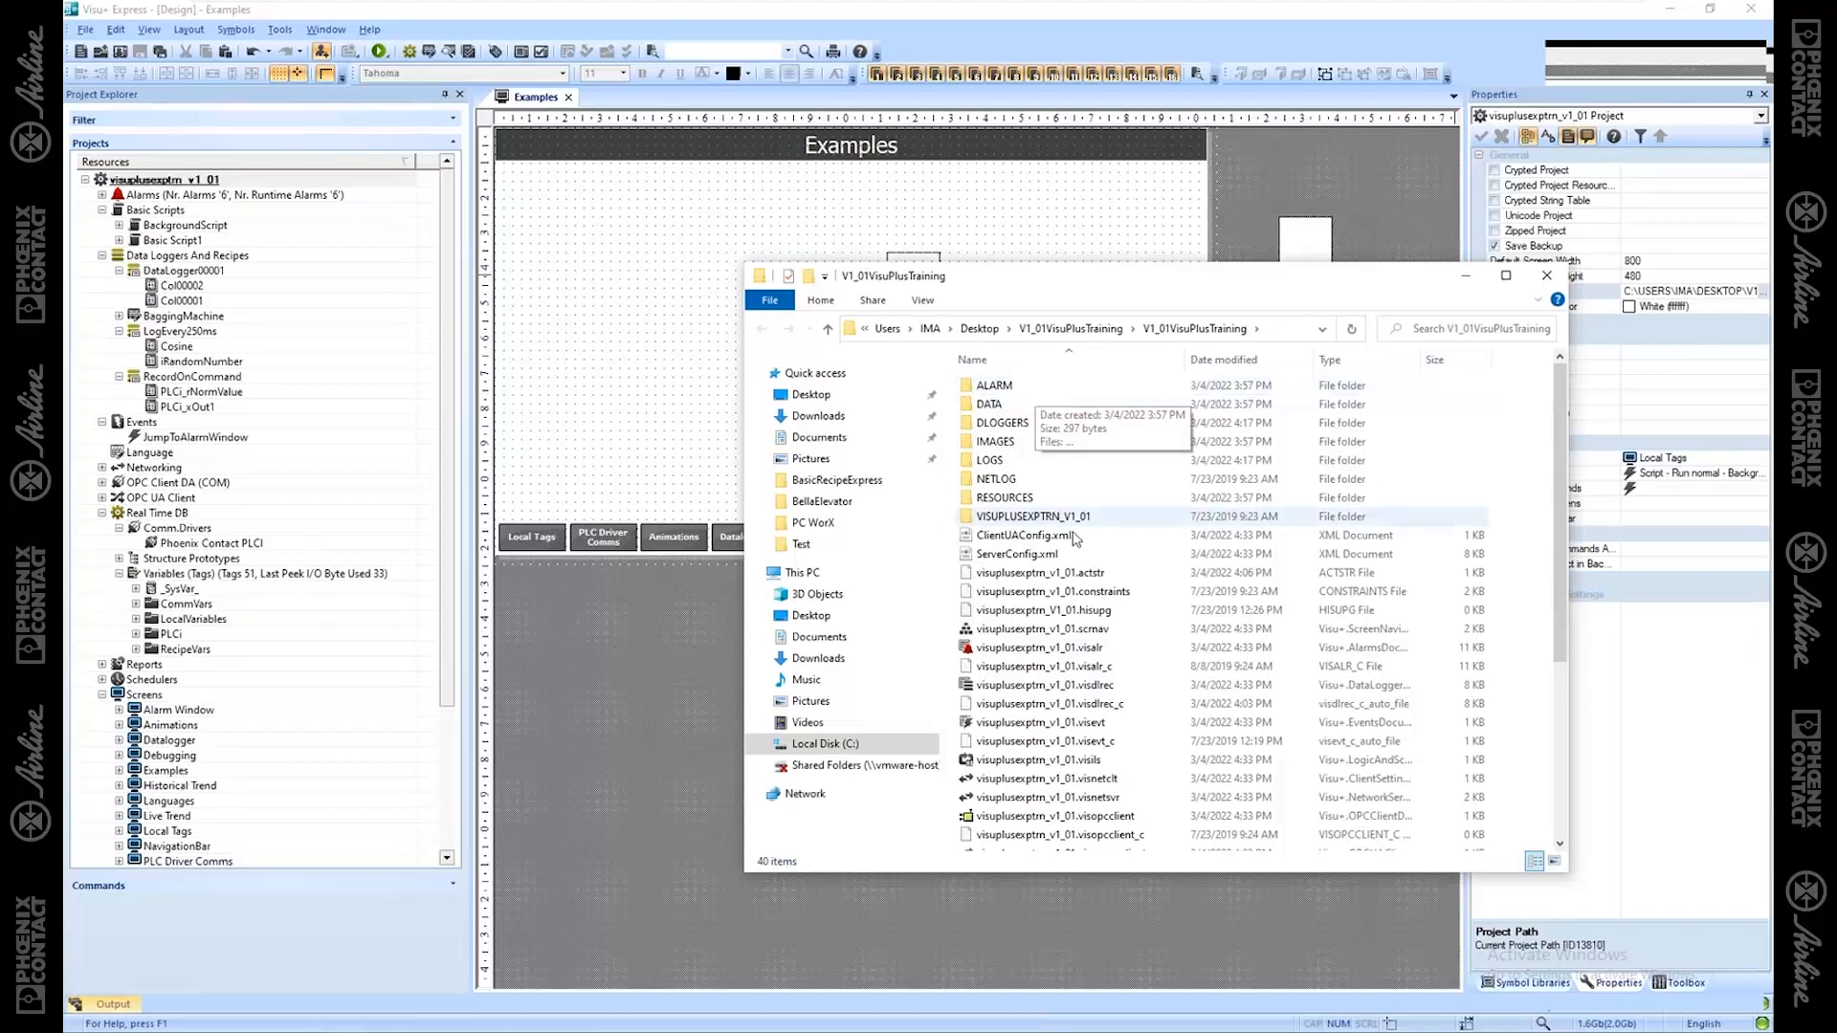
Step: Open the LOGS folder inside the project folder and open its System.log file in Notepad
scroll(1053, 555, down, 5)
scroll(1037, 545, up, 5)
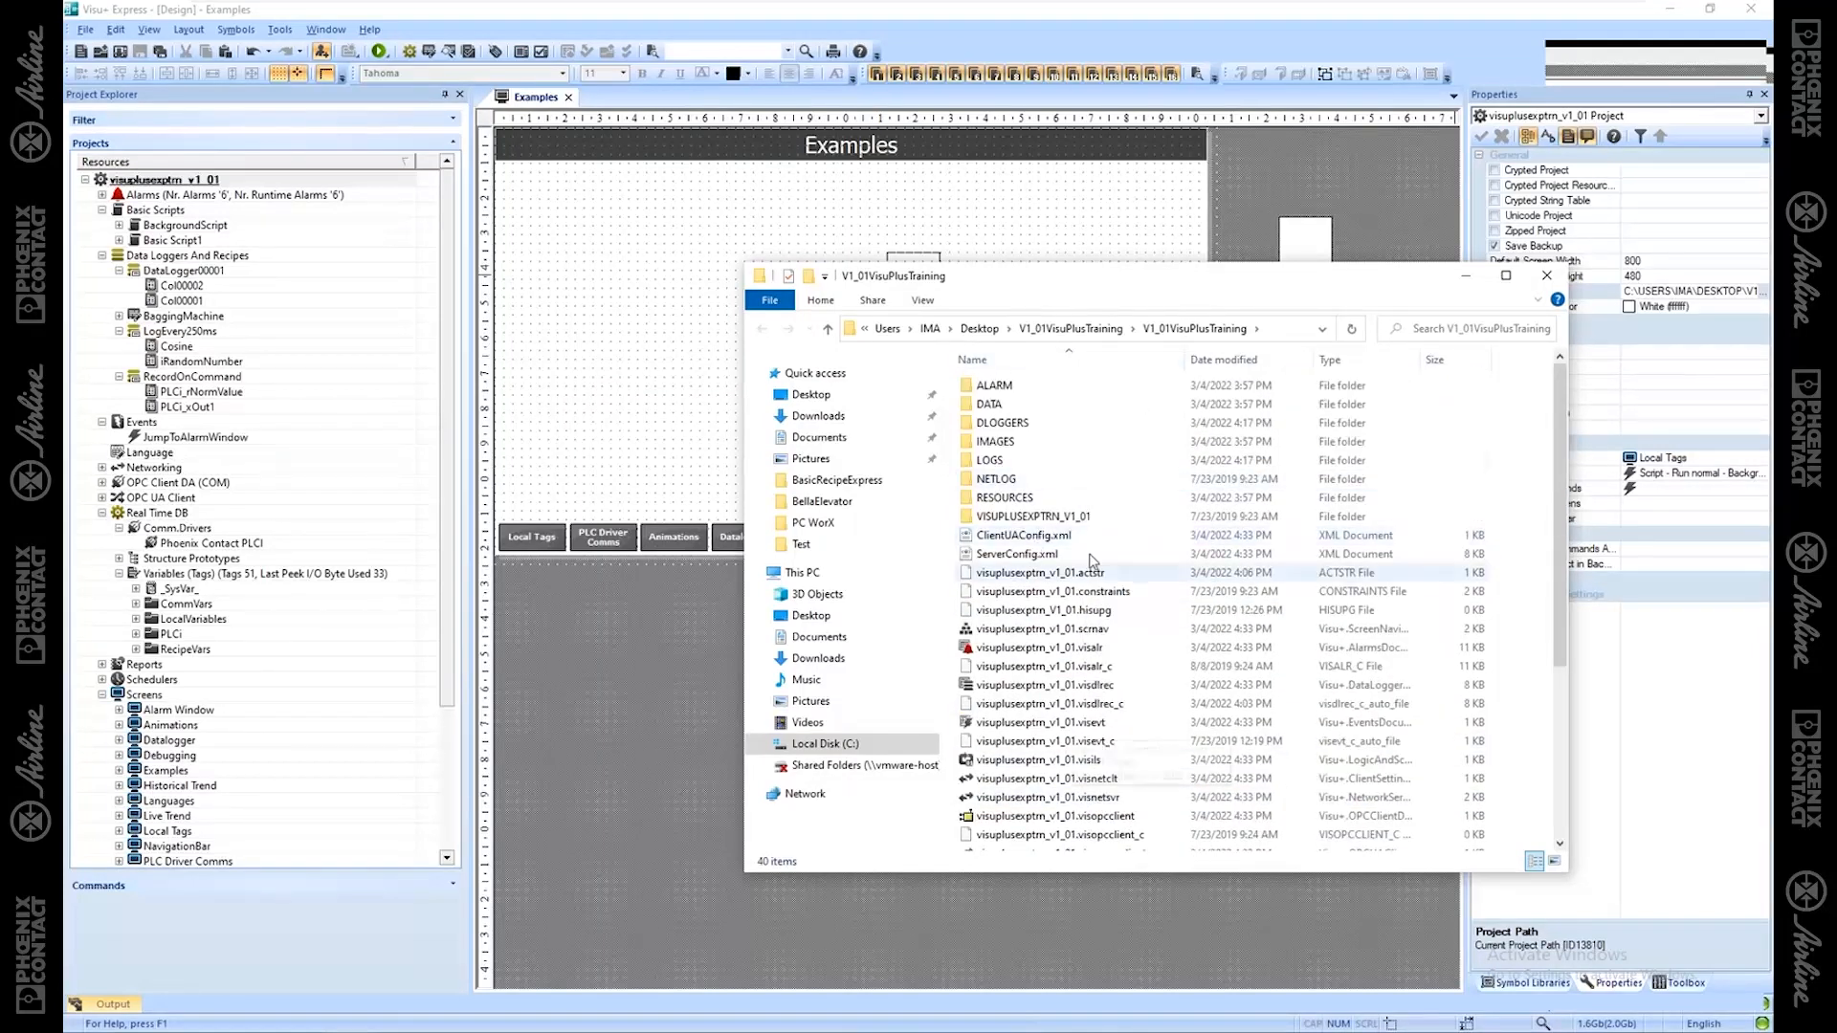
mouse_move(1016, 467)
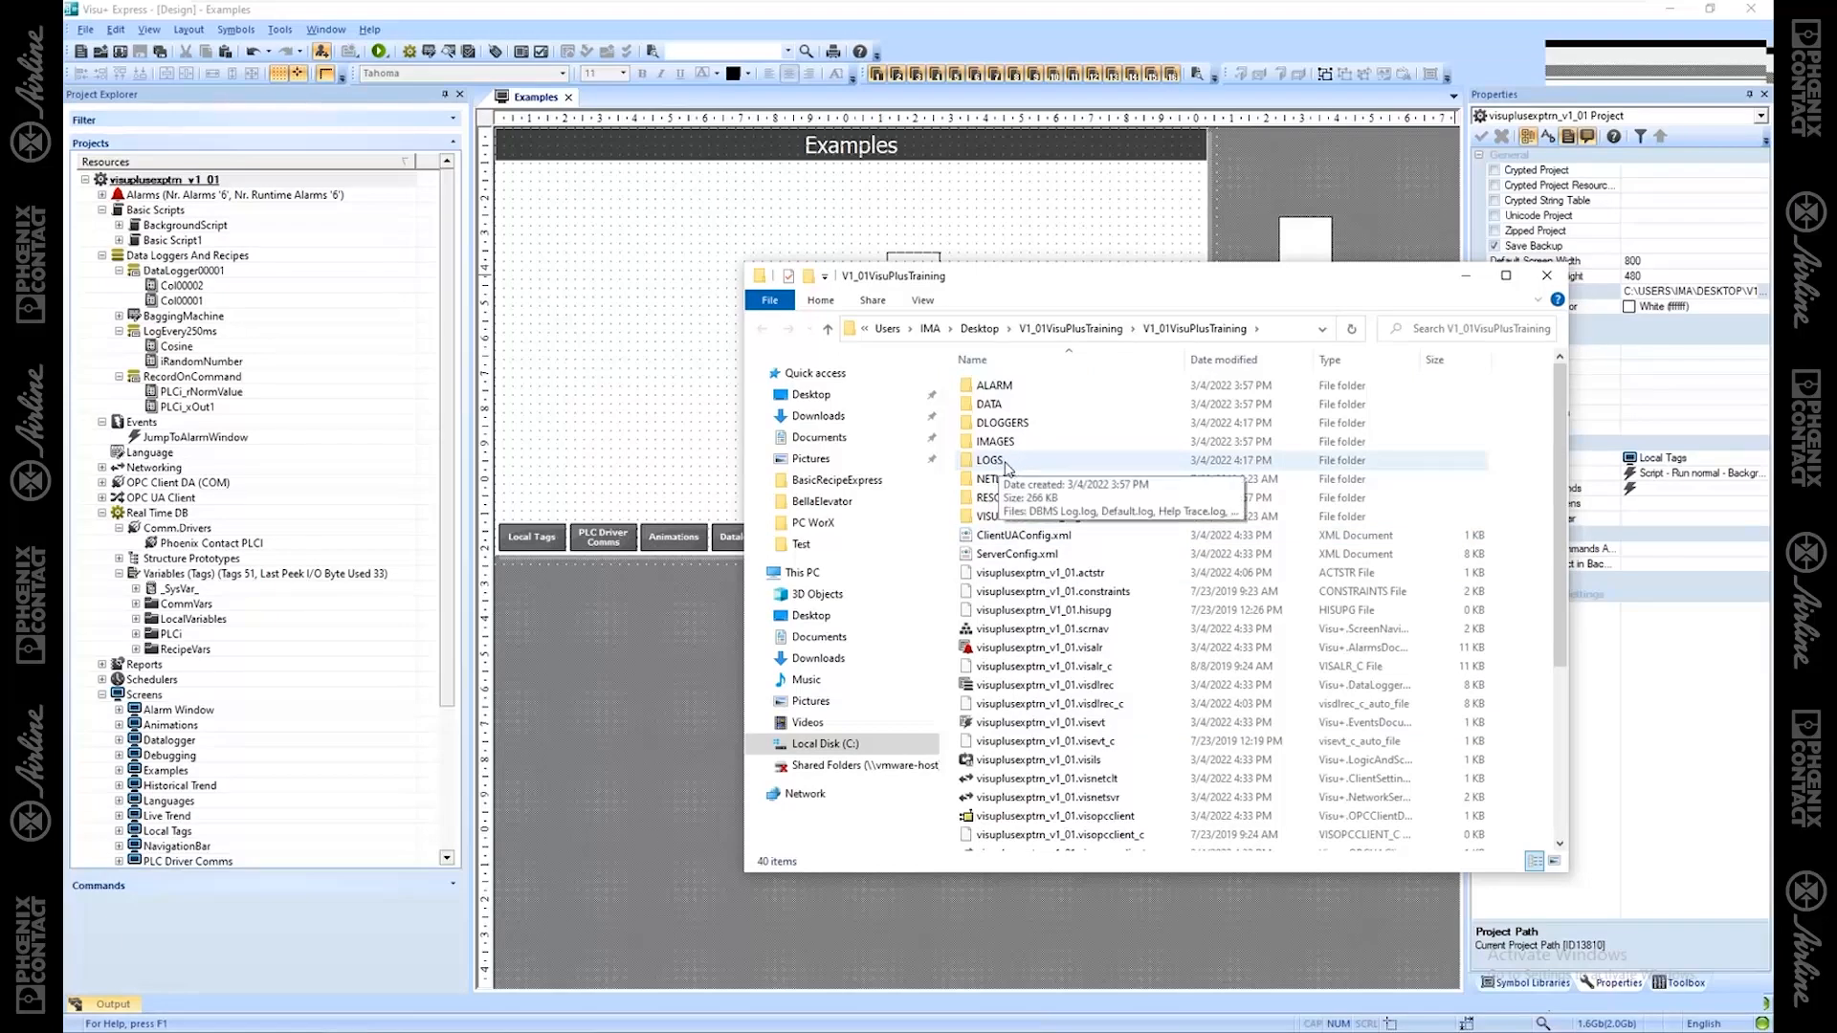
double_click(1008, 464)
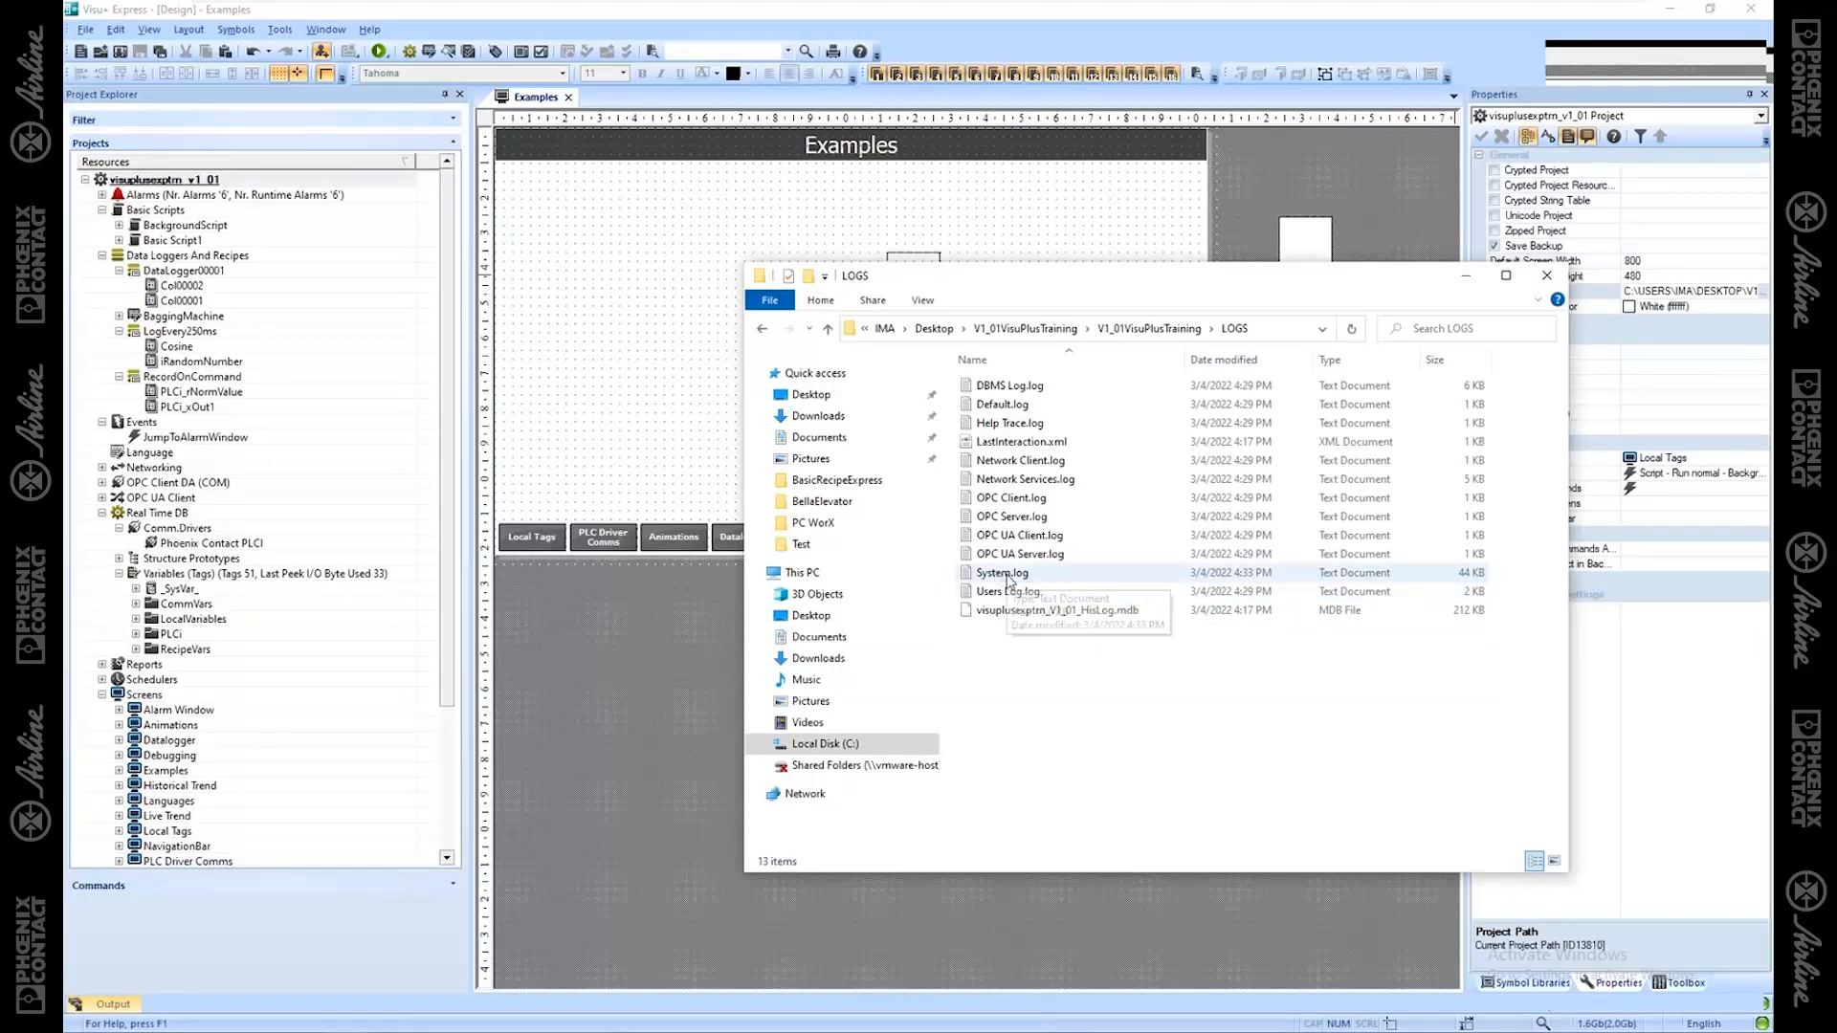
click(1008, 578)
right_click(995, 575)
click(989, 573)
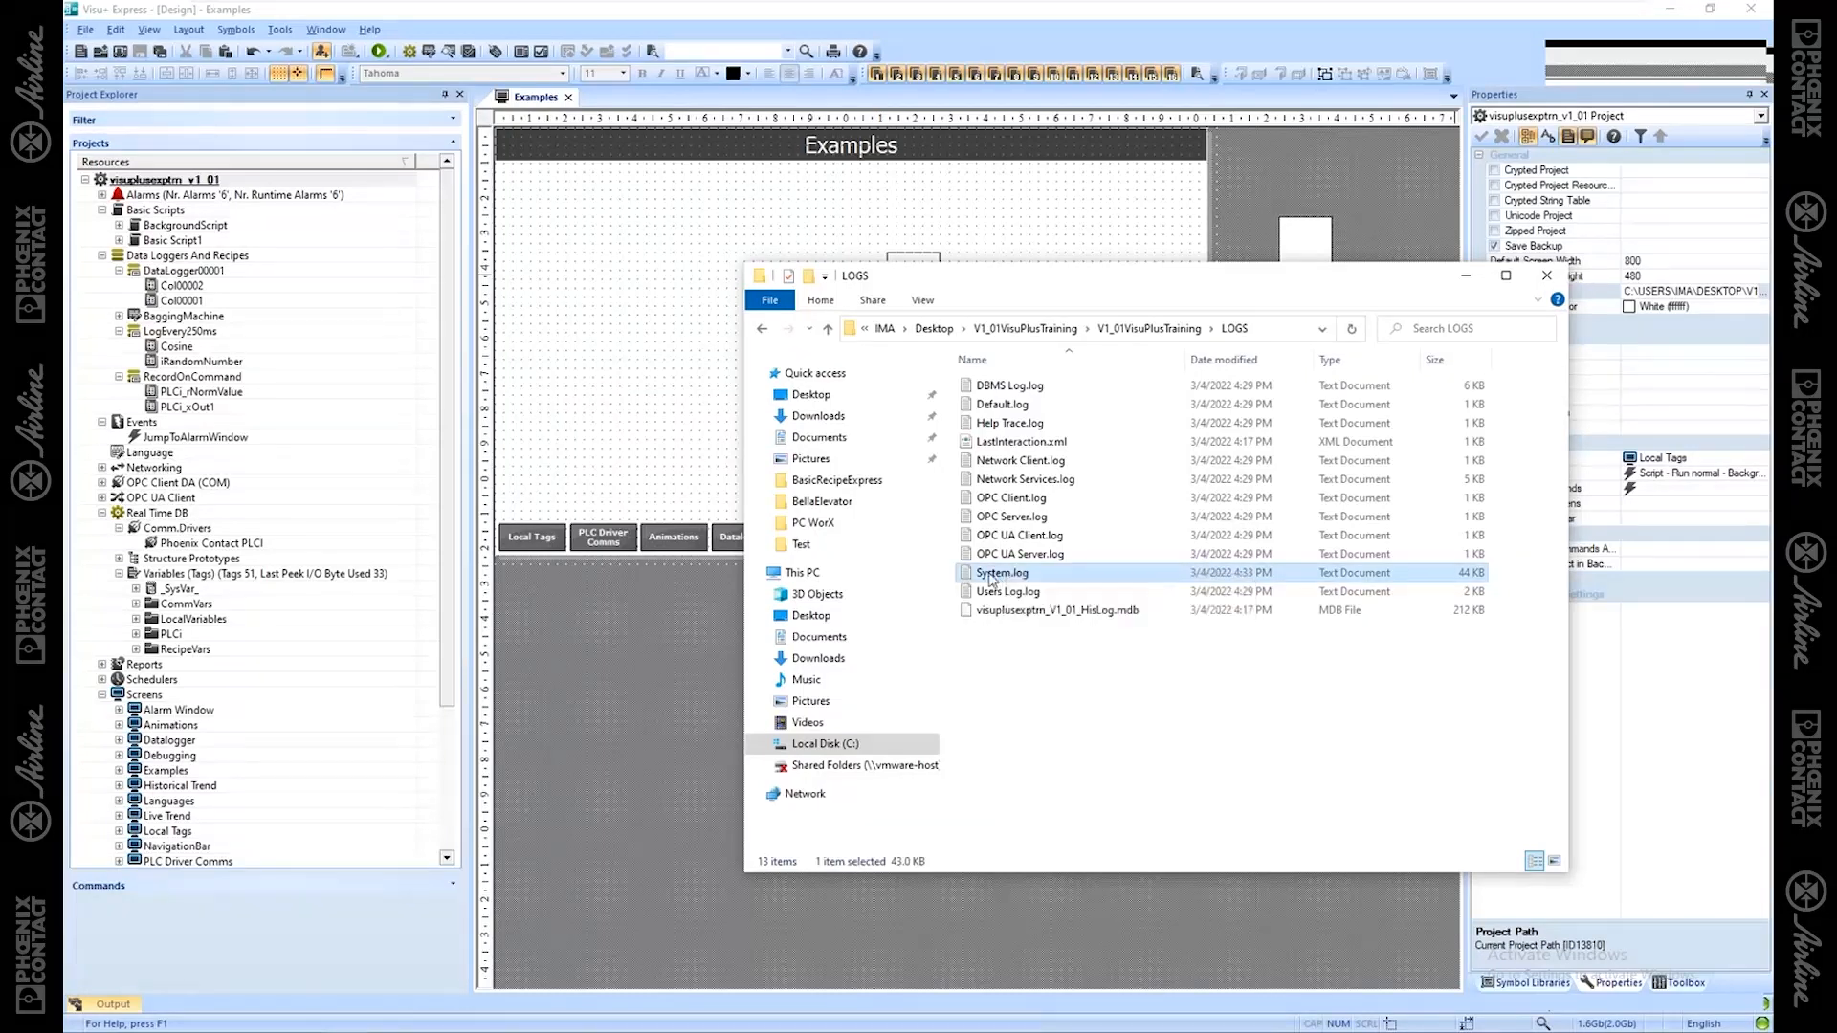
Step: Examine the 2019 entries of System.log for driver start-up, communication errors and BackgroundScript messages
drag(292, 70, 858, 359)
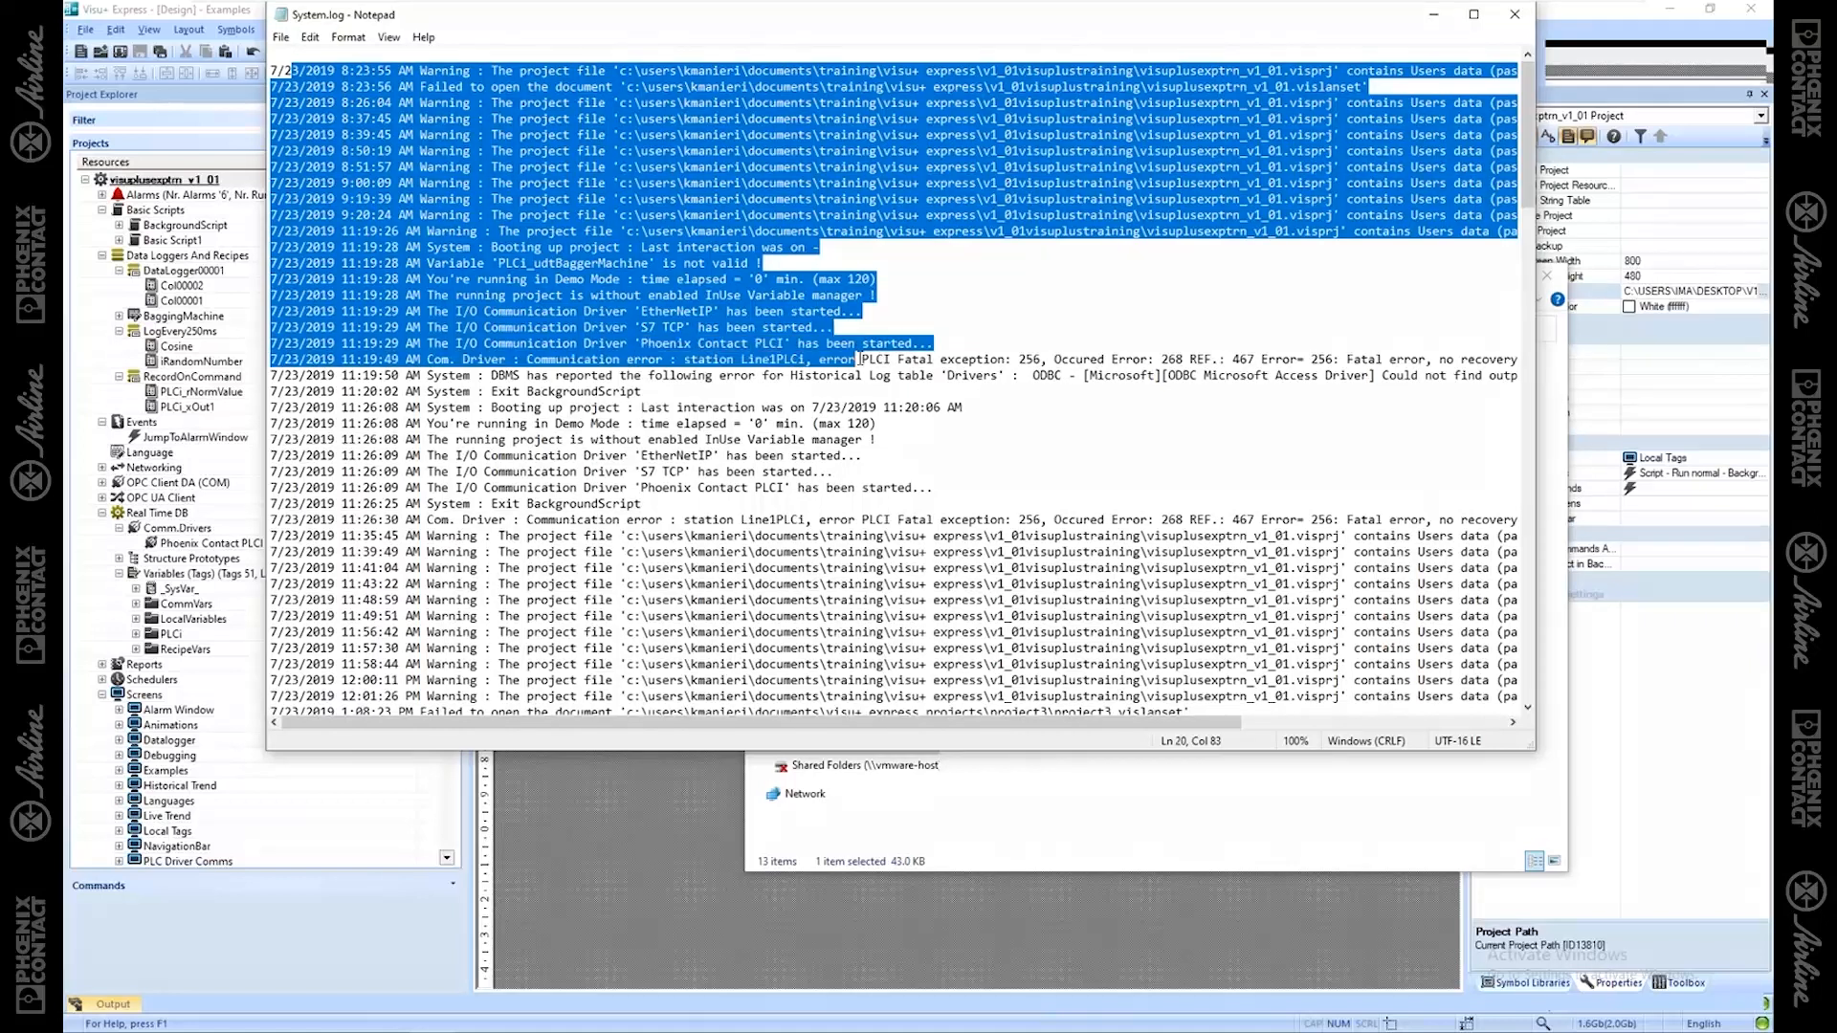
drag(655, 360, 497, 360)
click(778, 439)
scroll(1351, 321, down, 6)
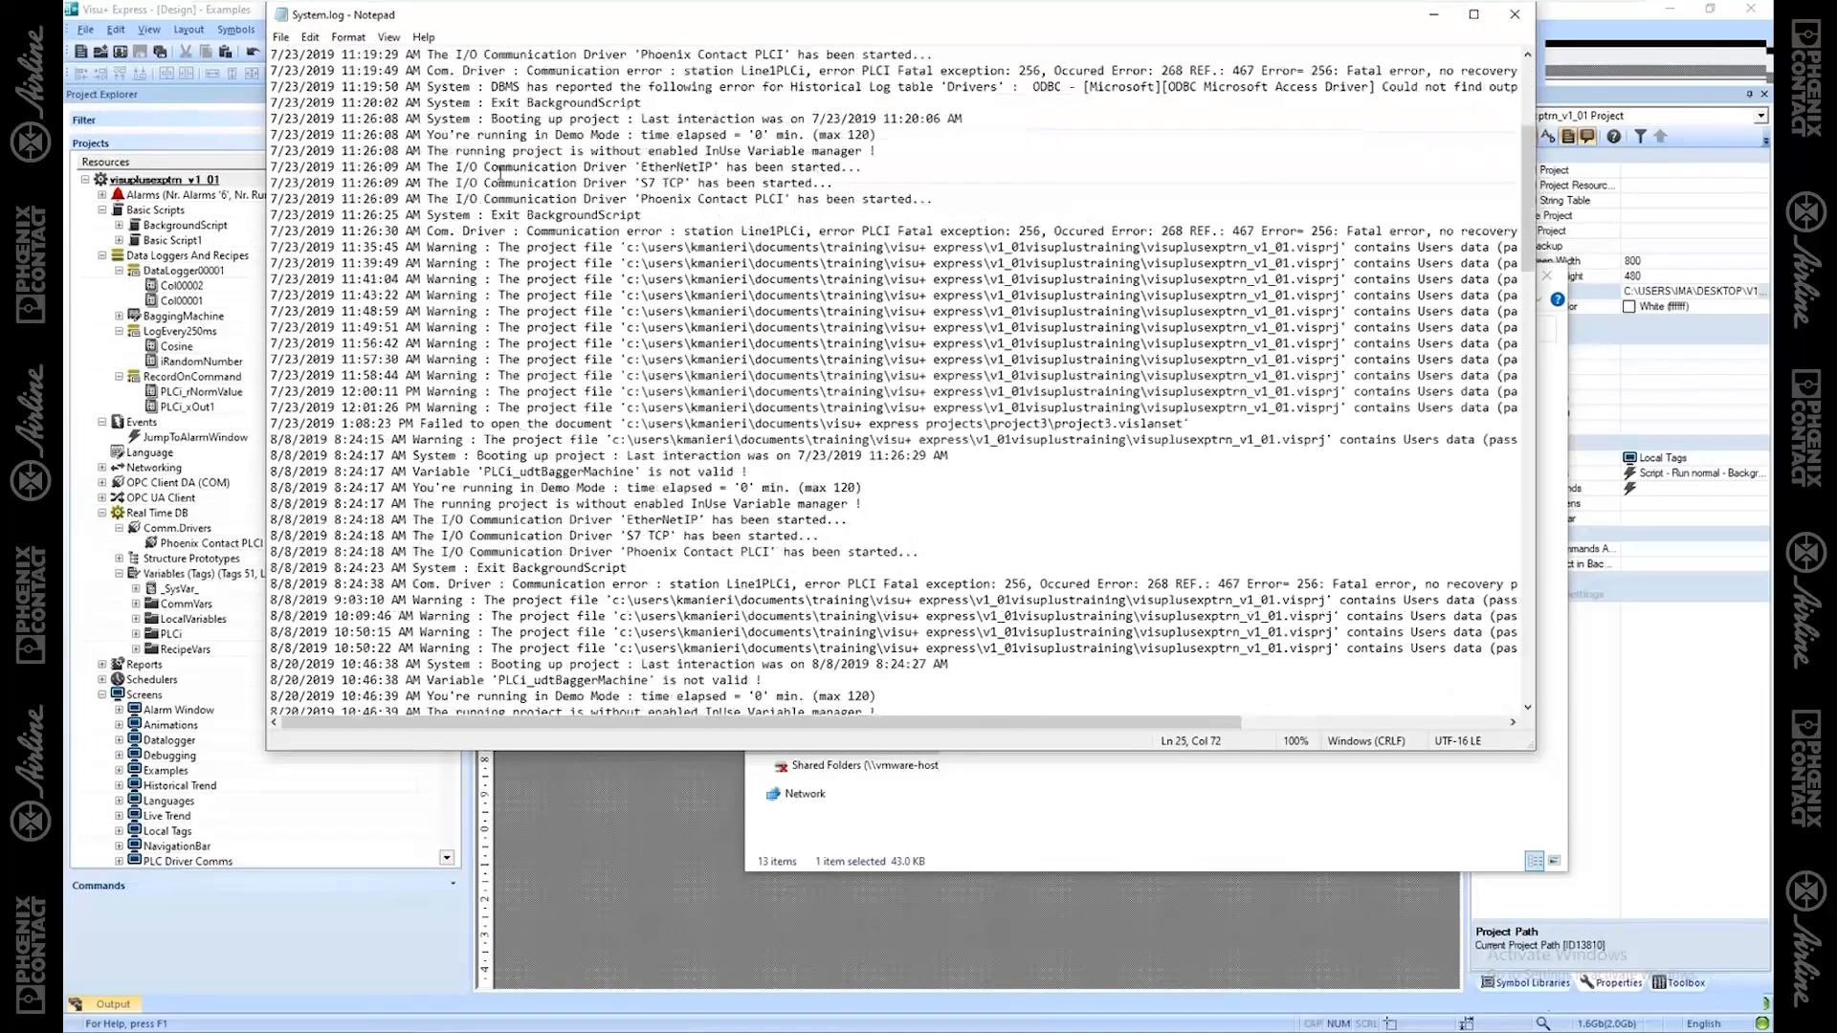
drag(656, 214, 292, 217)
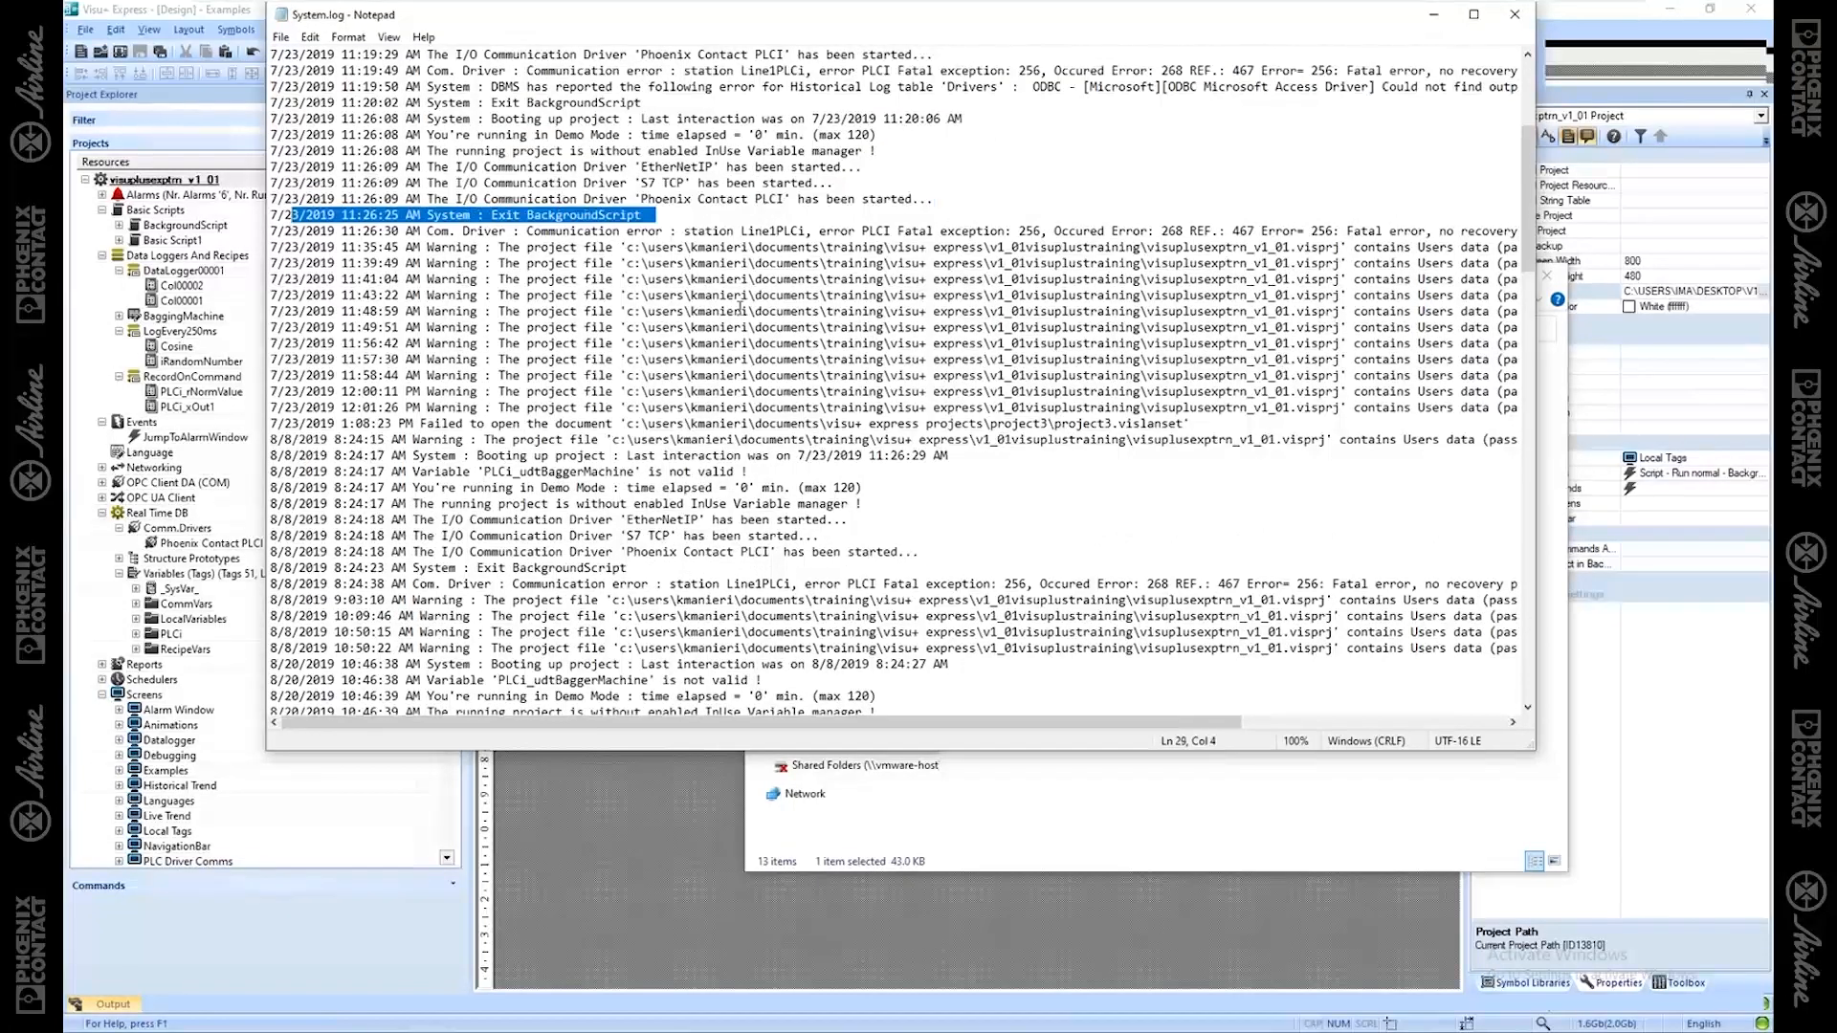
Step: Examine the 3/4/2022 entries of System.log for missing DataLogger00001 variables, and close the log
scroll(1055, 486, down, 20)
scroll(1055, 486, down, 1)
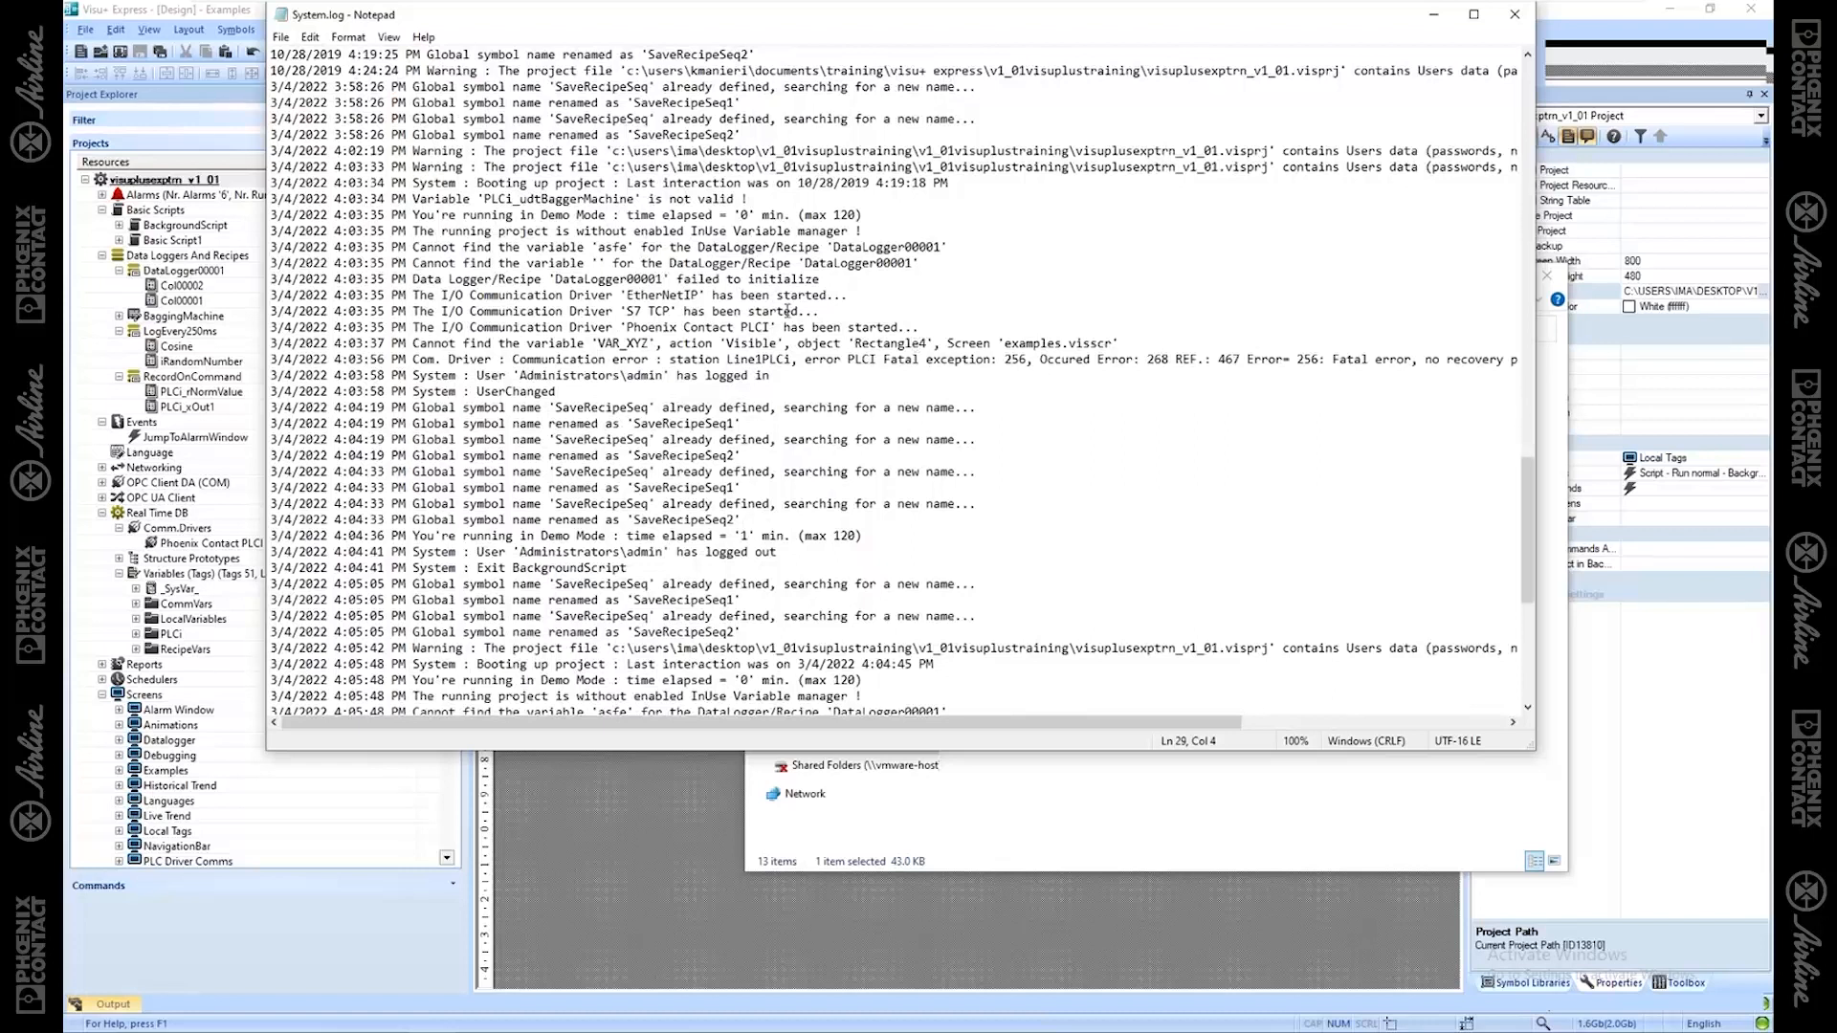
drag(905, 283, 279, 214)
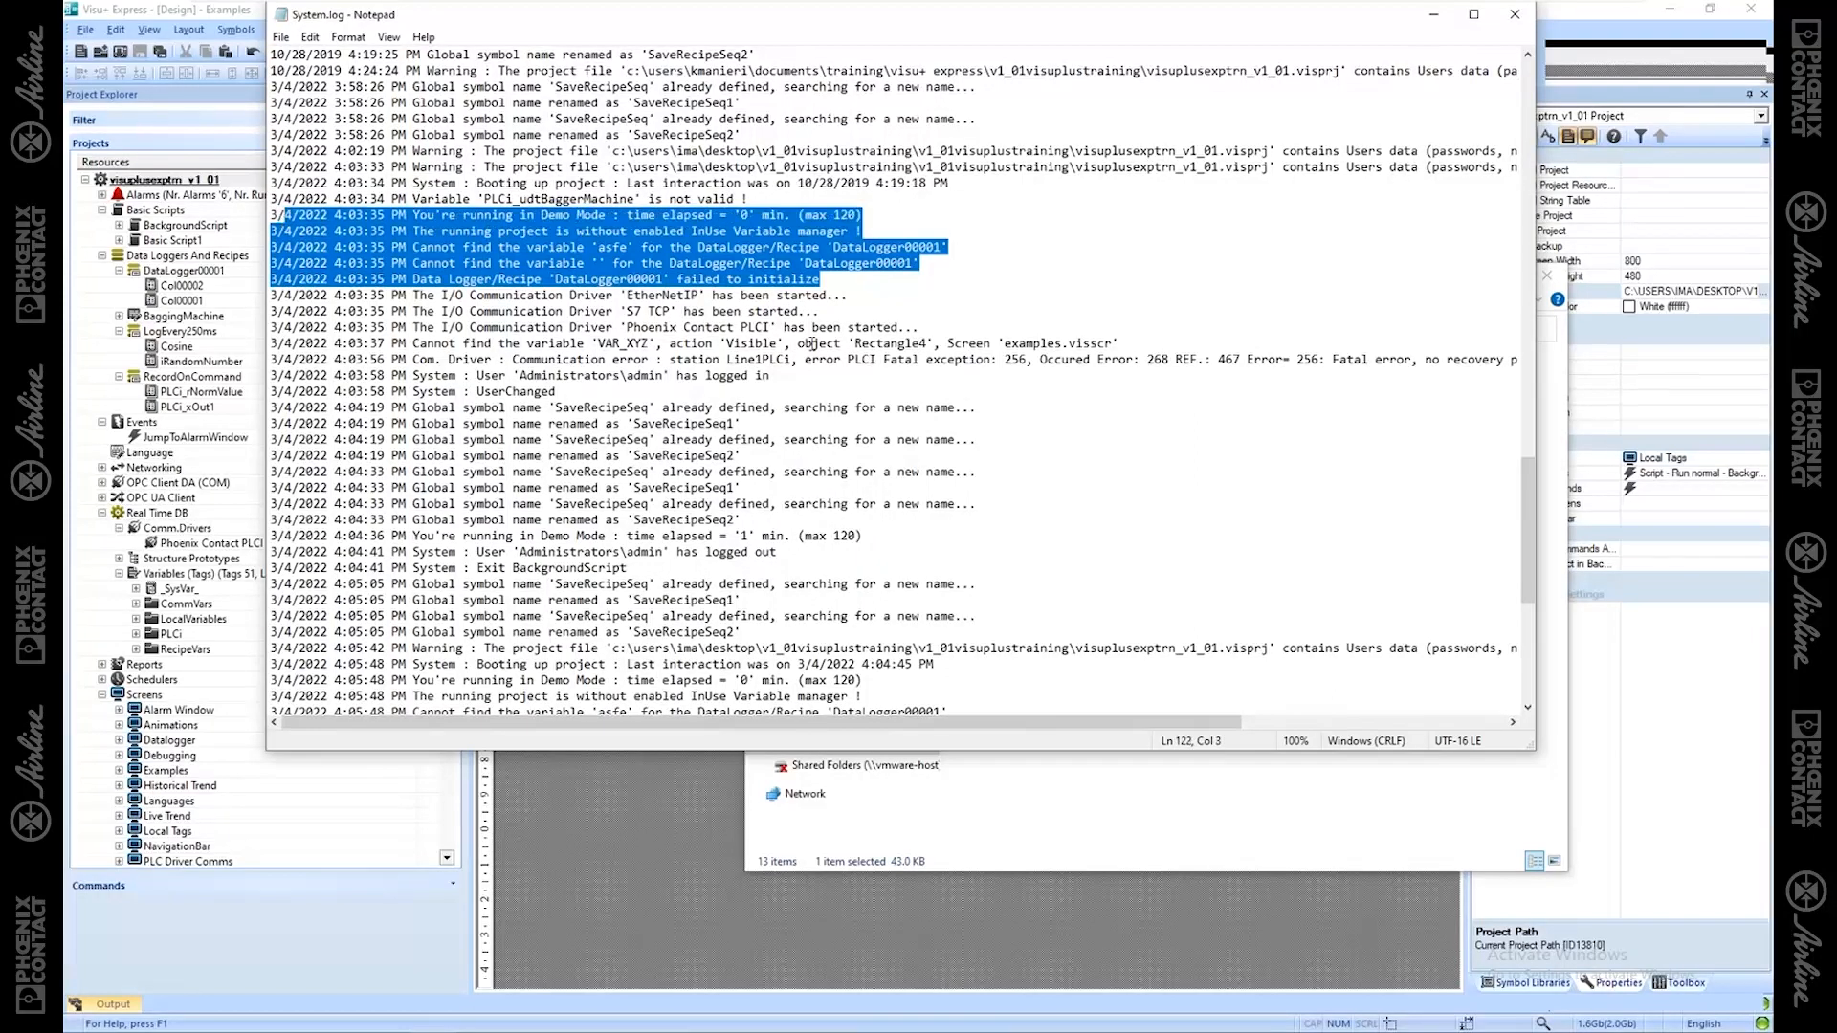
scroll(1099, 555, down, 9)
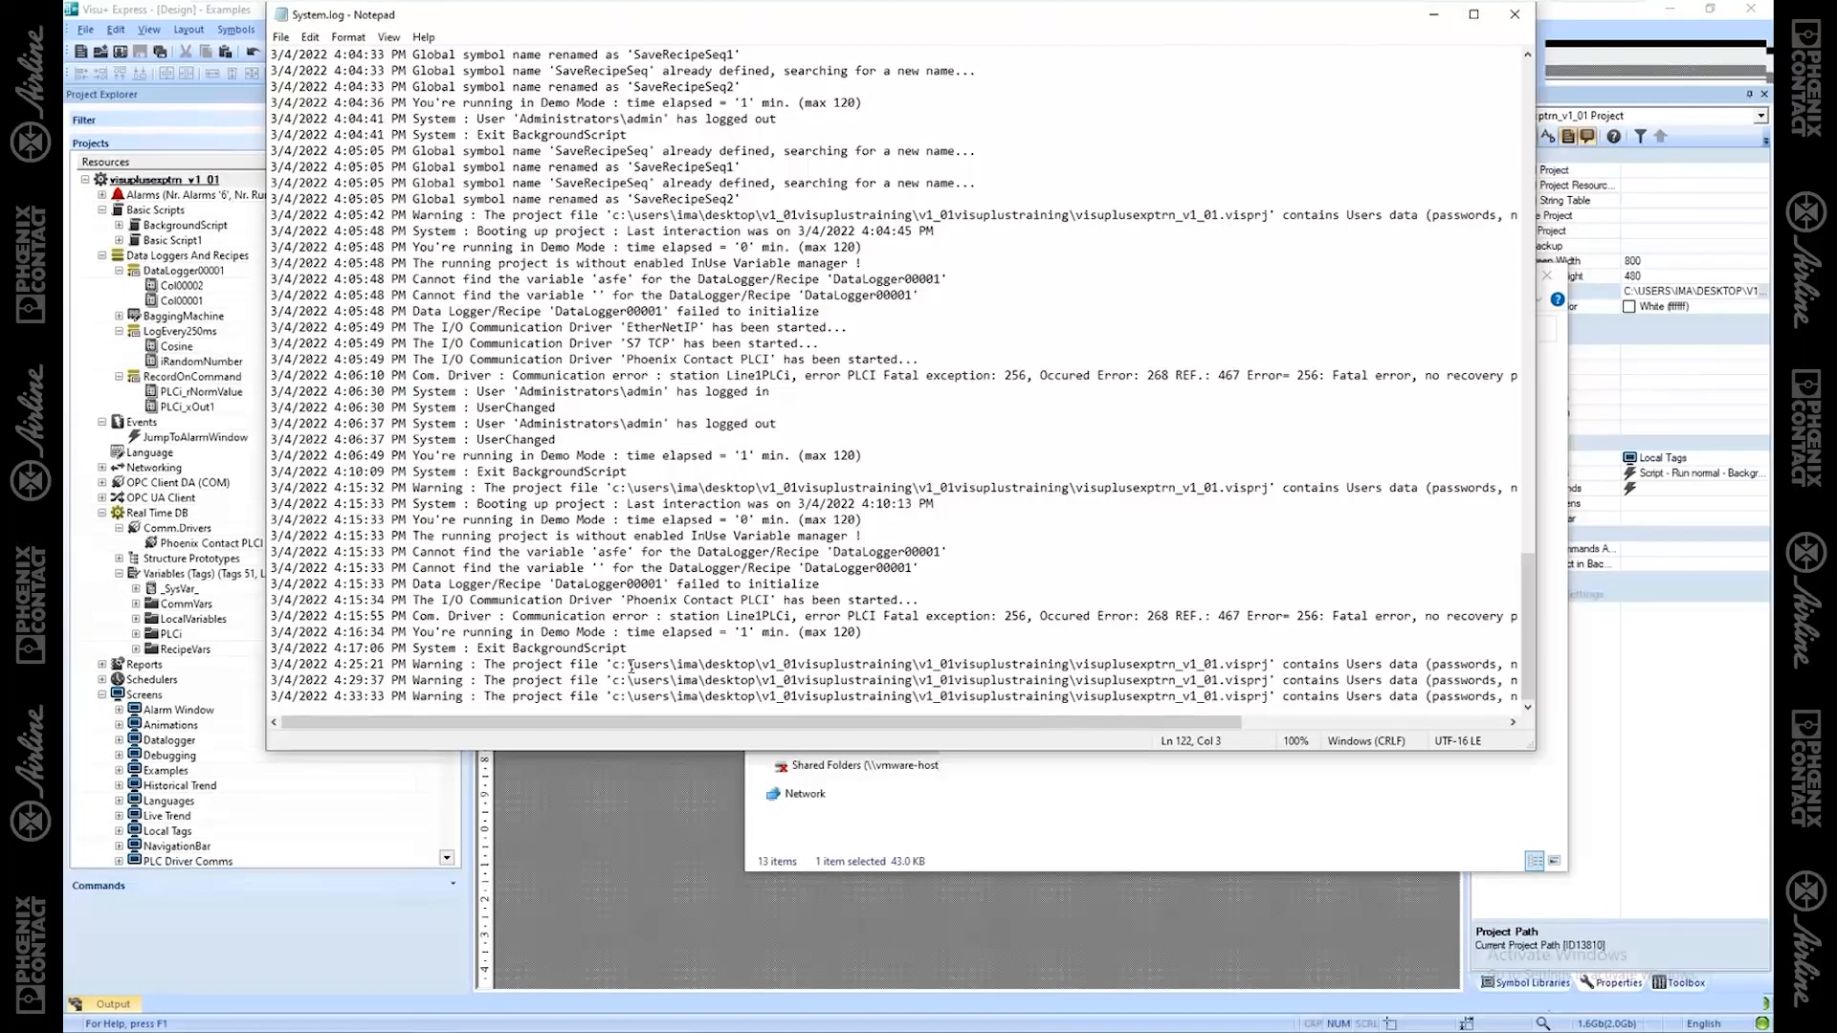
drag(949, 568, 278, 553)
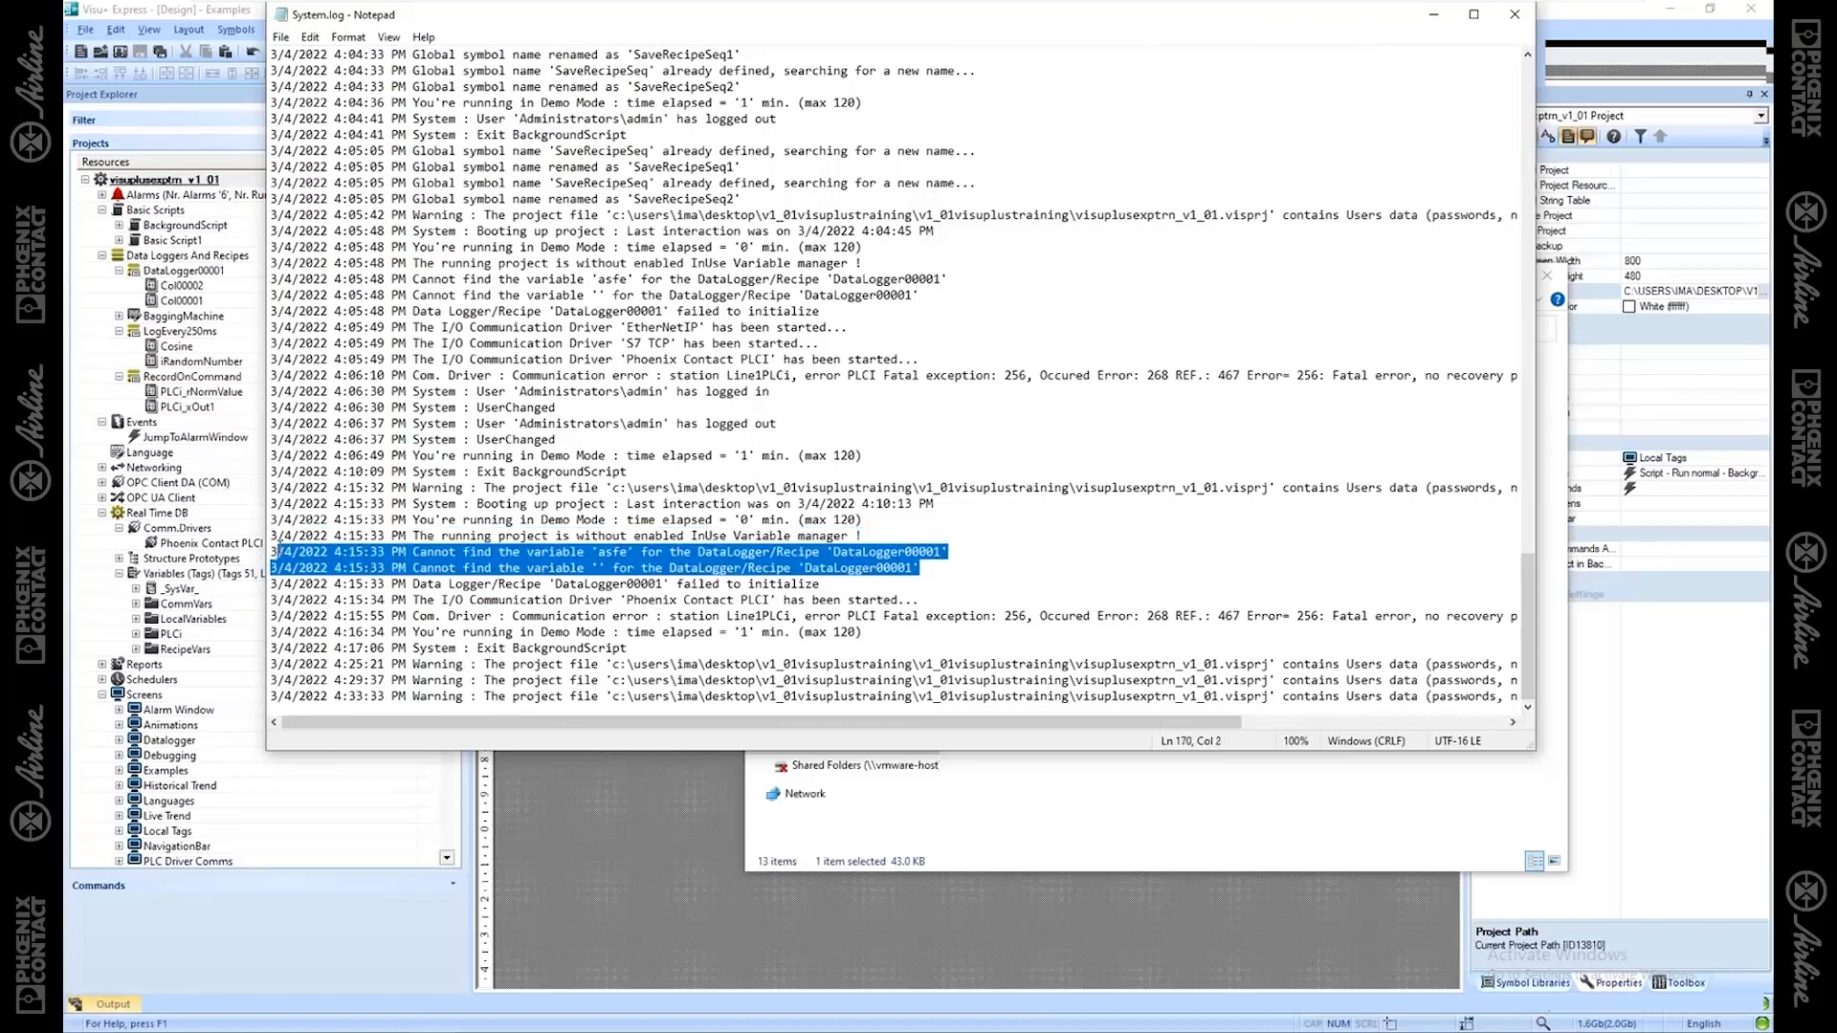
click(1126, 485)
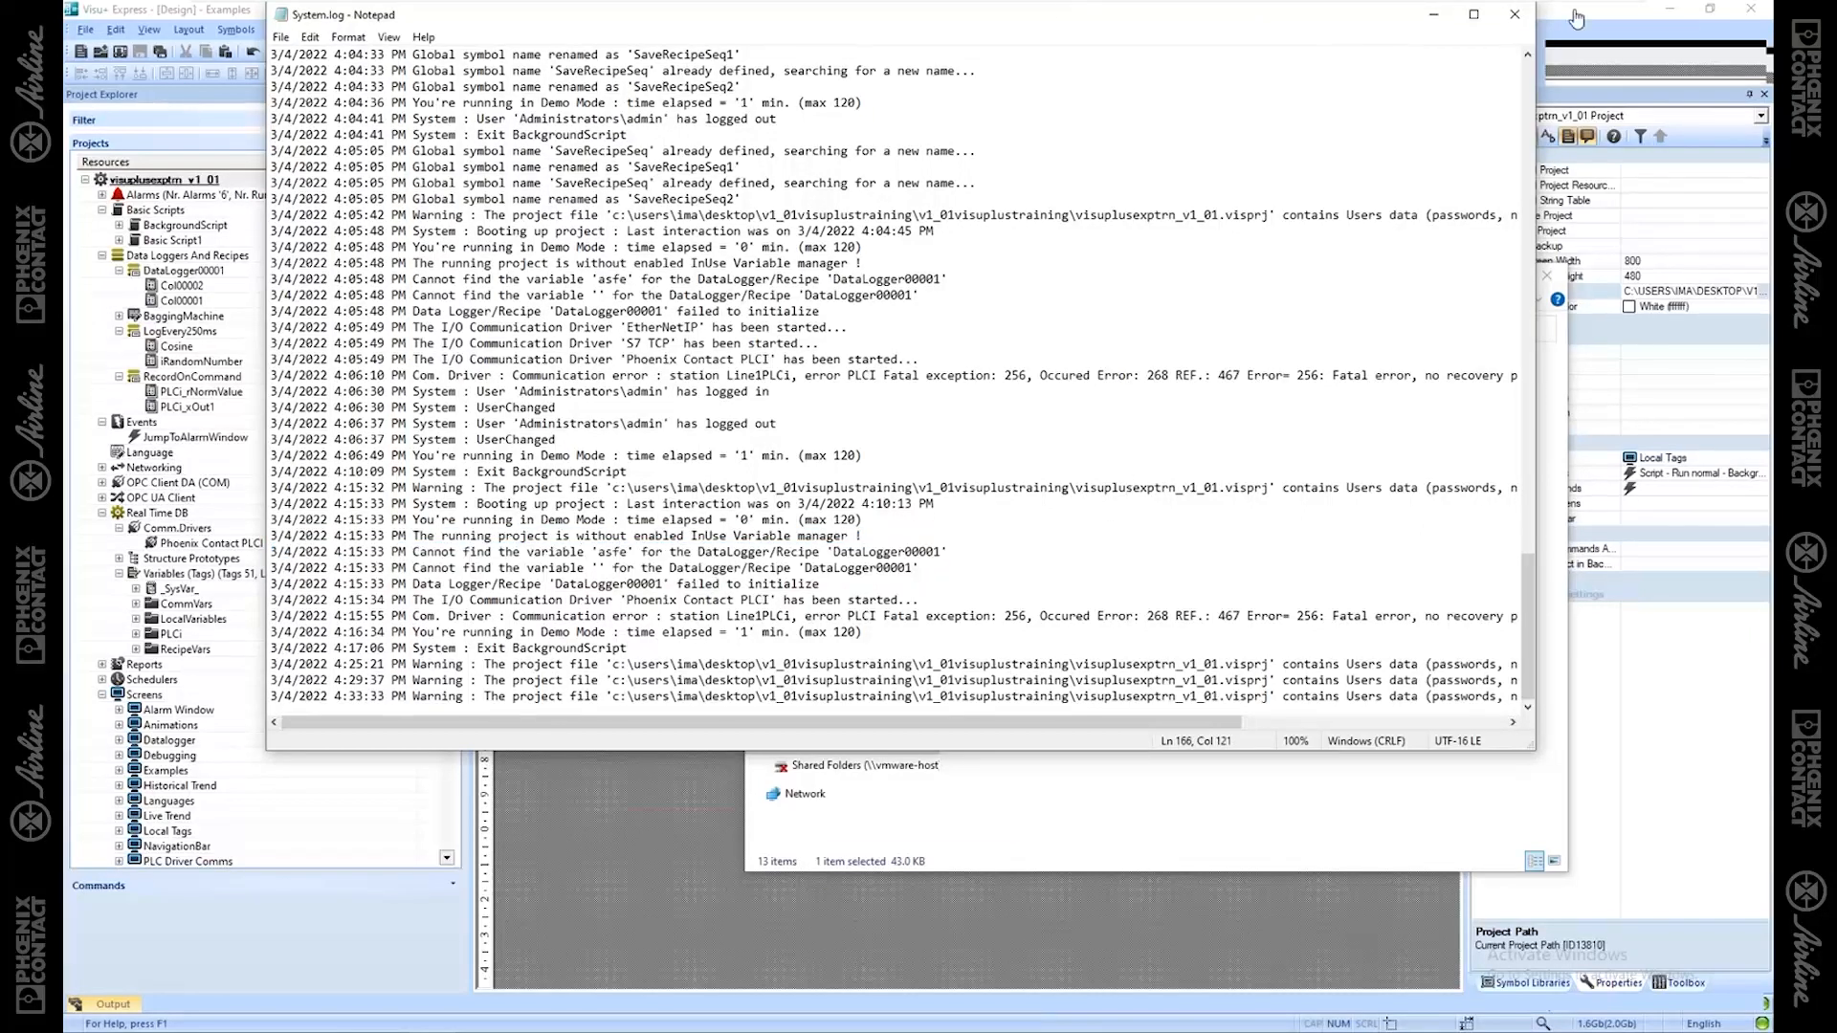
click(1517, 16)
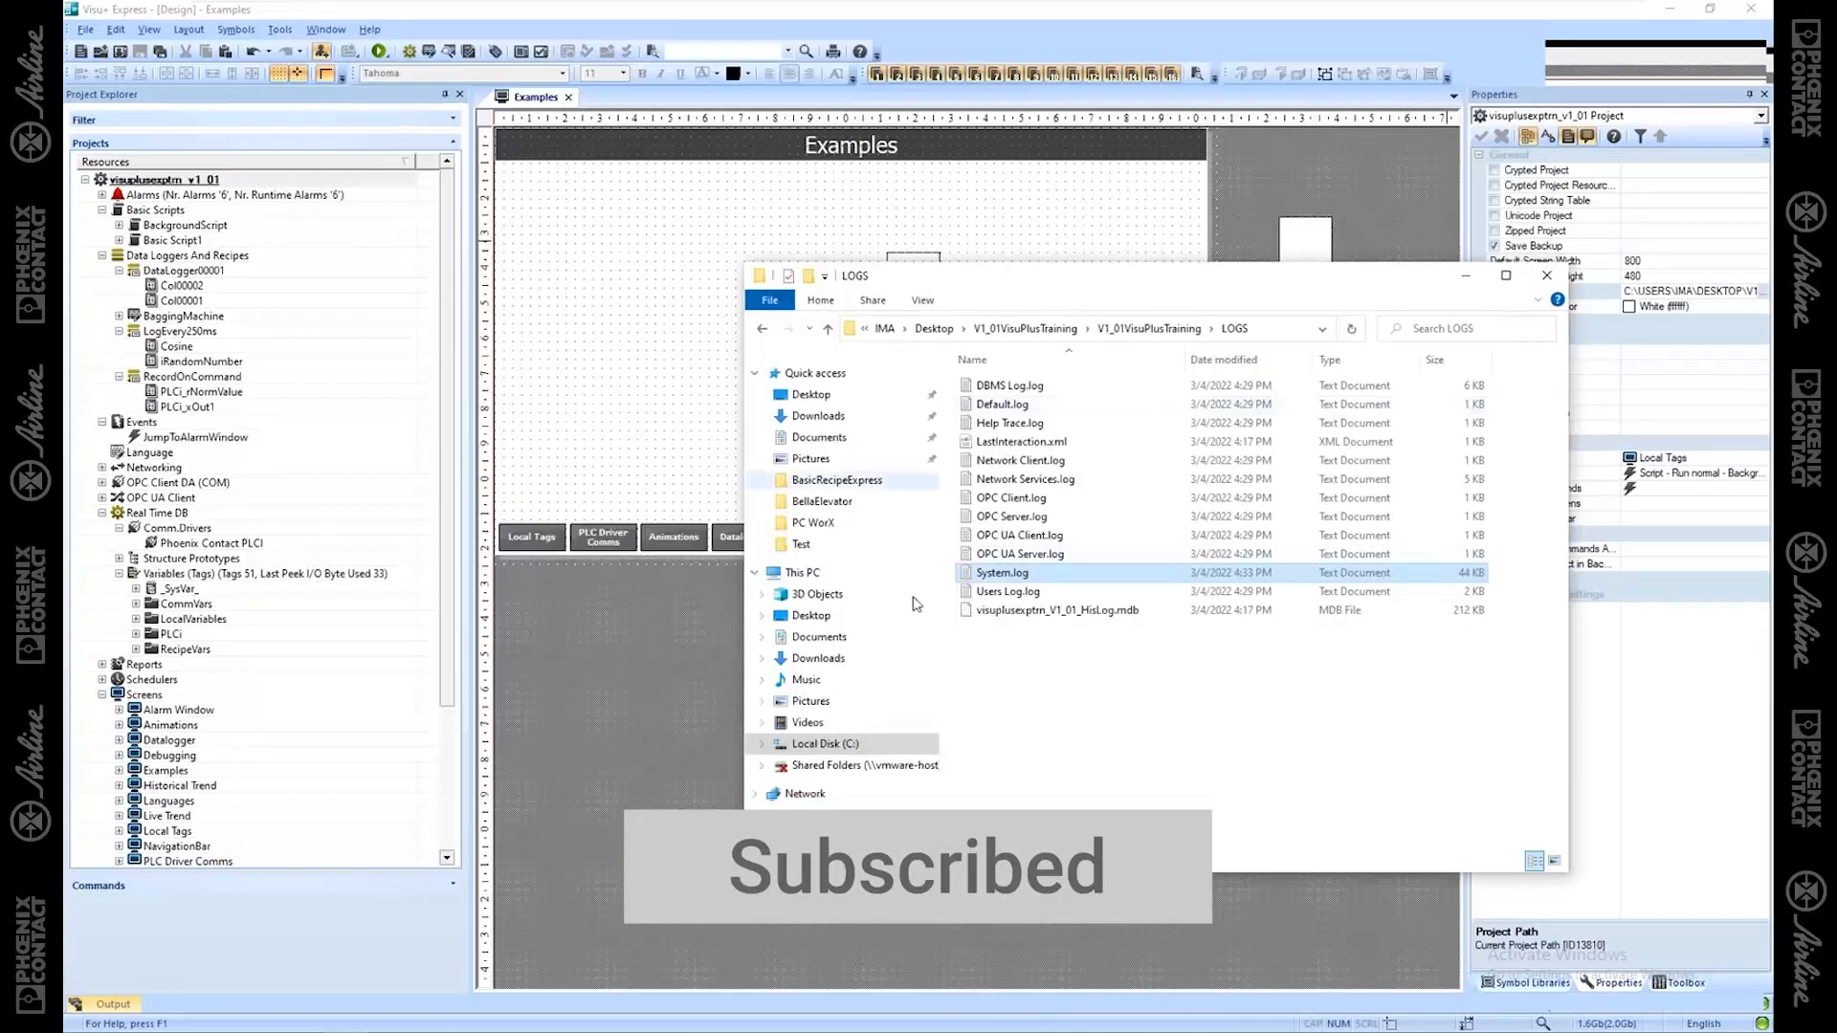